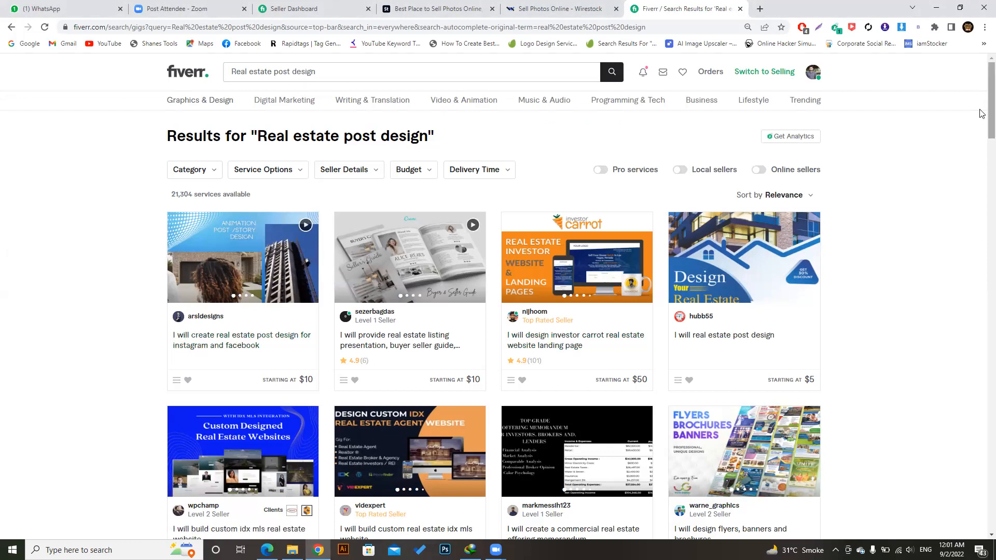
Search Fiverr for "Instagram carousel post" in place of the real estate post design query.
{"action": "left_click_drag", "start_coordinate": [989, 116], "coordinate": [981, 228]}
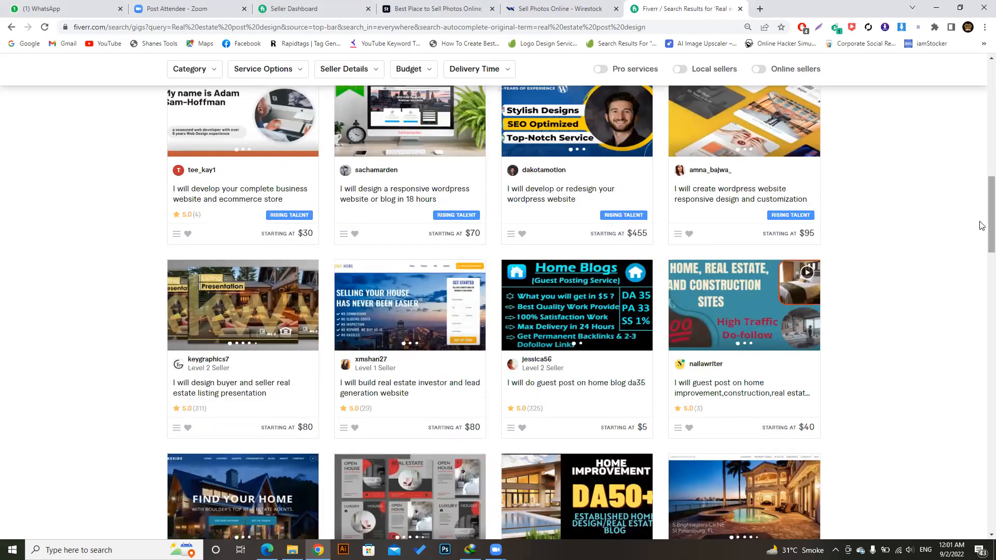
{"action": "left_click_drag", "start_coordinate": [981, 225], "coordinate": [982, 91]}
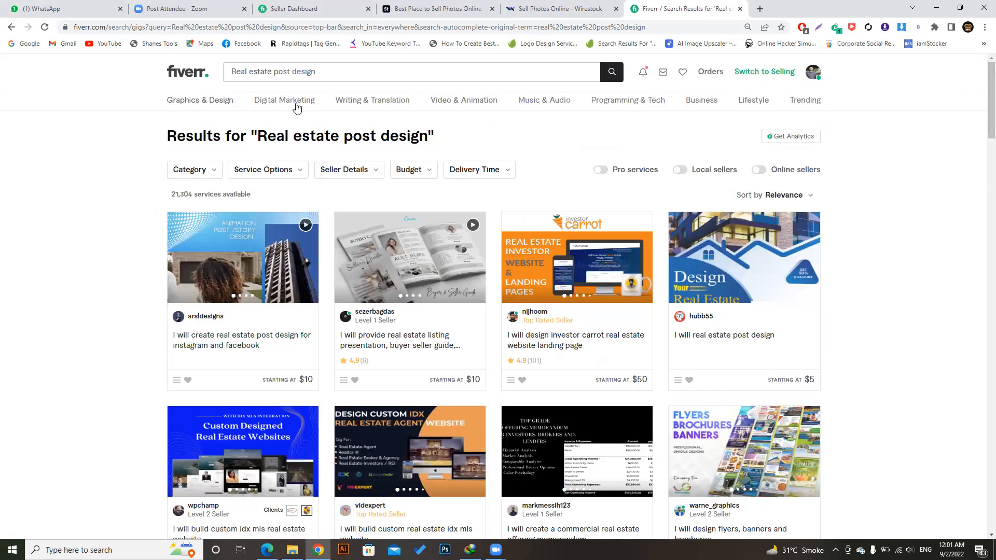
{"action": "left_click", "coordinate": [317, 72]}
{"action": "key", "text": "ctrl+a"}
{"action": "key", "text": "BackSpace"}
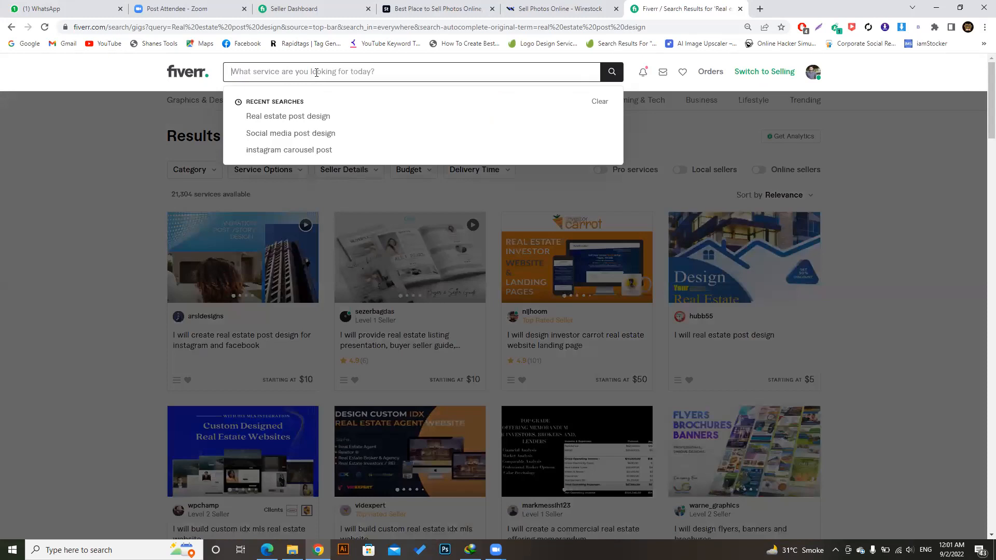
{"action": "type", "text": "Insta"}
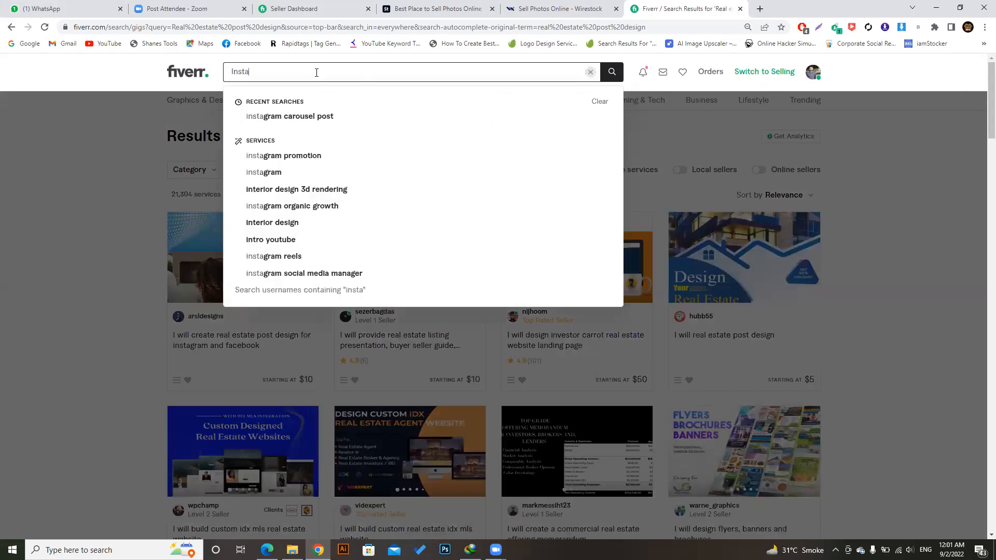
{"action": "type", "text": "gram"}
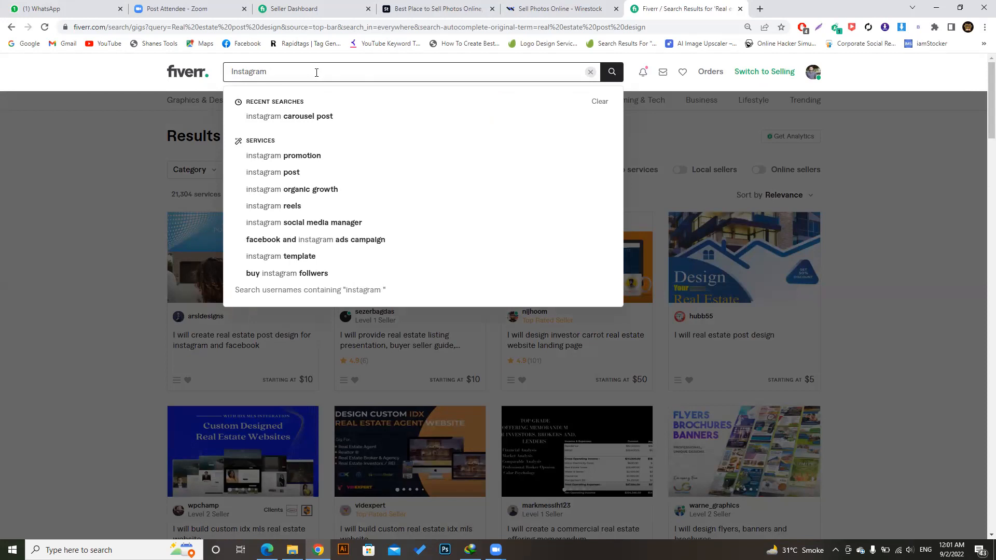
{"action": "type", "text": "c"}
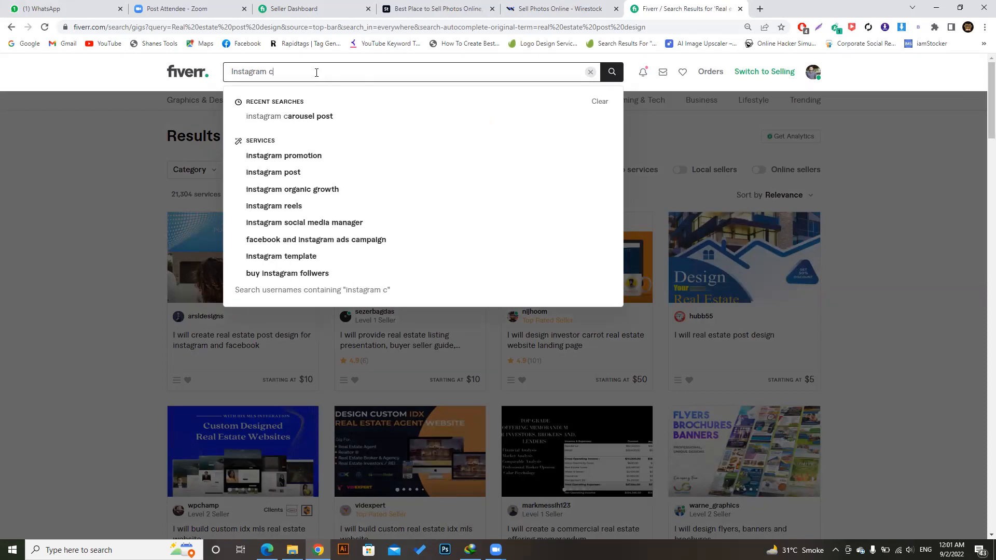
{"action": "type", "text": "arous"}
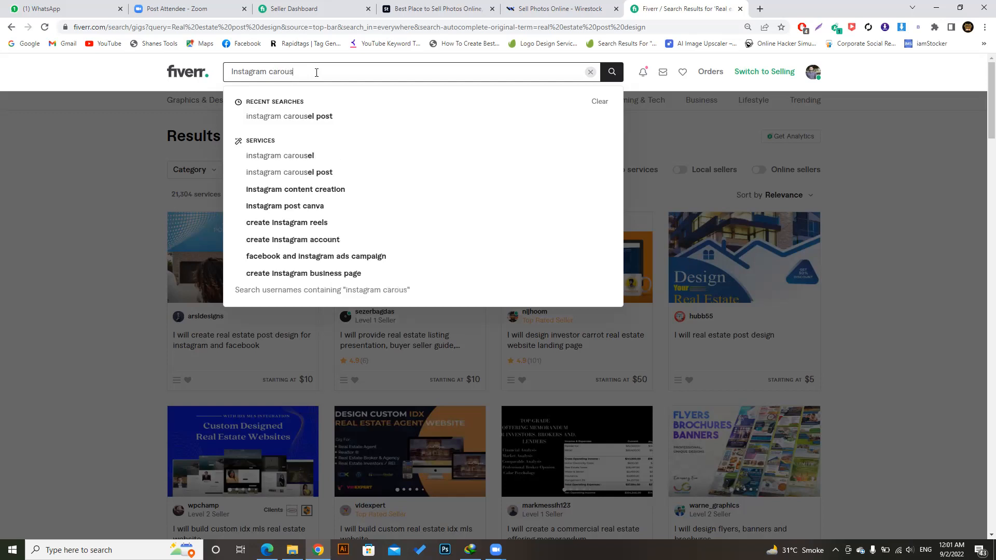
{"action": "type", "text": "el"}
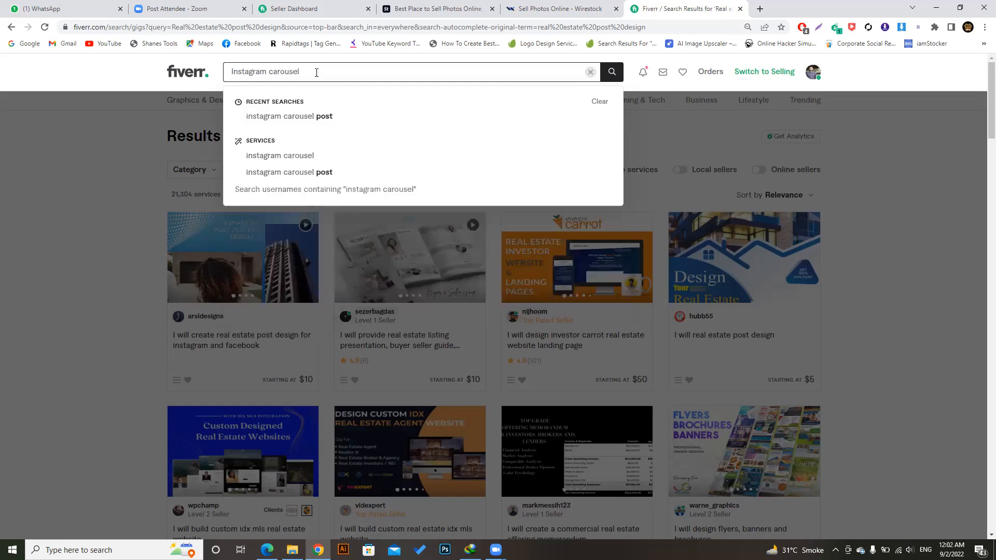
{"action": "type", "text": " post"}
{"action": "key", "text": "Return"}
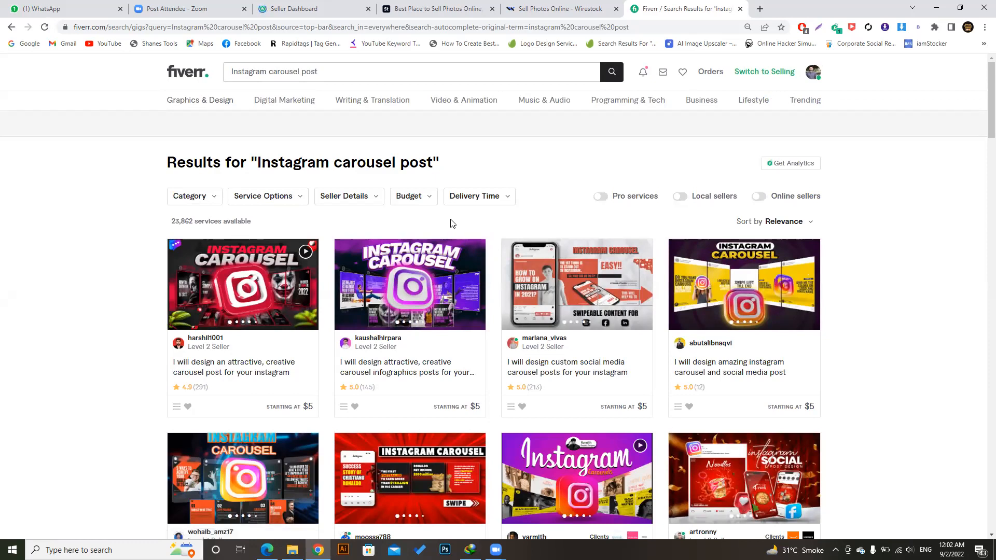
Open the gig offering custom social media carousel posts for Instagram in a new browser tab.
{"action": "scroll", "coordinate": [981, 104], "scroll_direction": "down", "scroll_amount": 1}
{"action": "scroll", "coordinate": [982, 104], "scroll_direction": "up", "scroll_amount": 1}
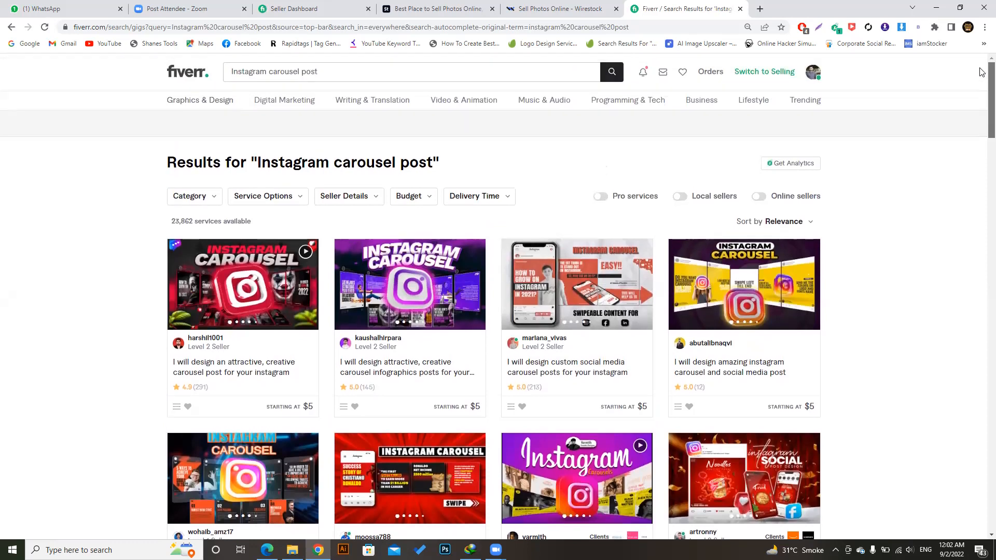
{"action": "scroll", "coordinate": [982, 109], "scroll_direction": "down", "scroll_amount": 2}
{"action": "scroll", "coordinate": [982, 117], "scroll_direction": "up", "scroll_amount": 2}
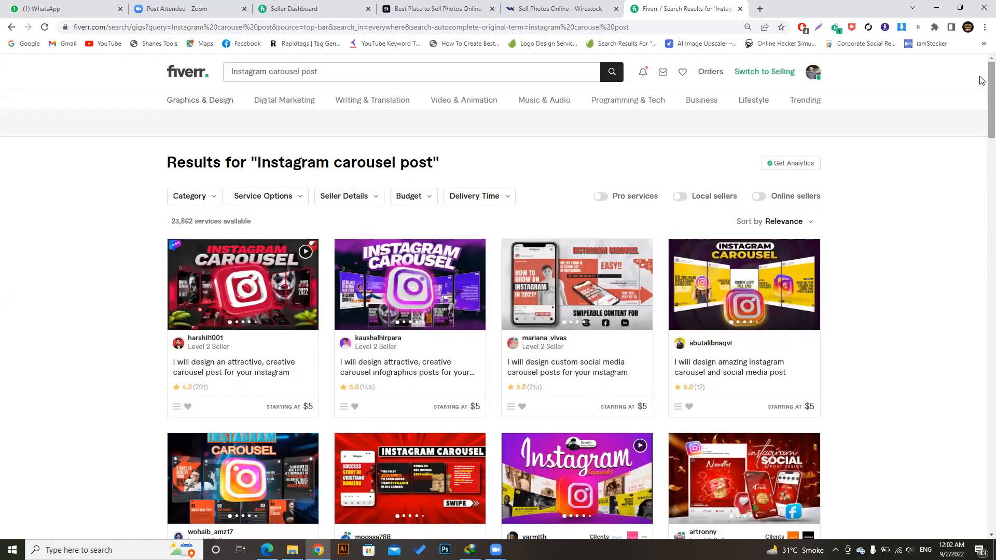
{"action": "right_click", "coordinate": [565, 289]}
{"action": "left_click", "coordinate": [597, 296]}
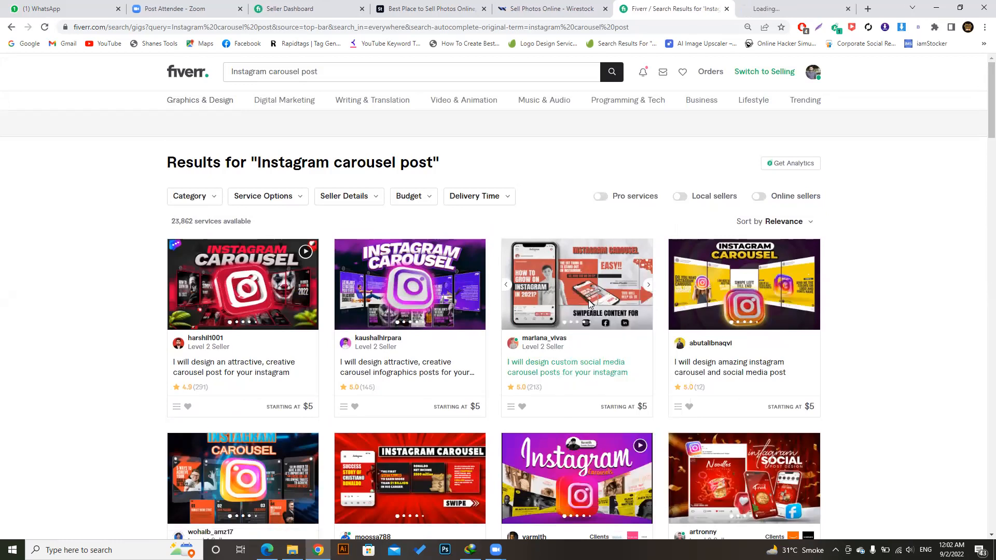
Open the gig offering carousel posts for LinkedIn, Facebook and Twitter in a new browser tab.
{"action": "scroll", "coordinate": [982, 124], "scroll_direction": "down", "scroll_amount": 3}
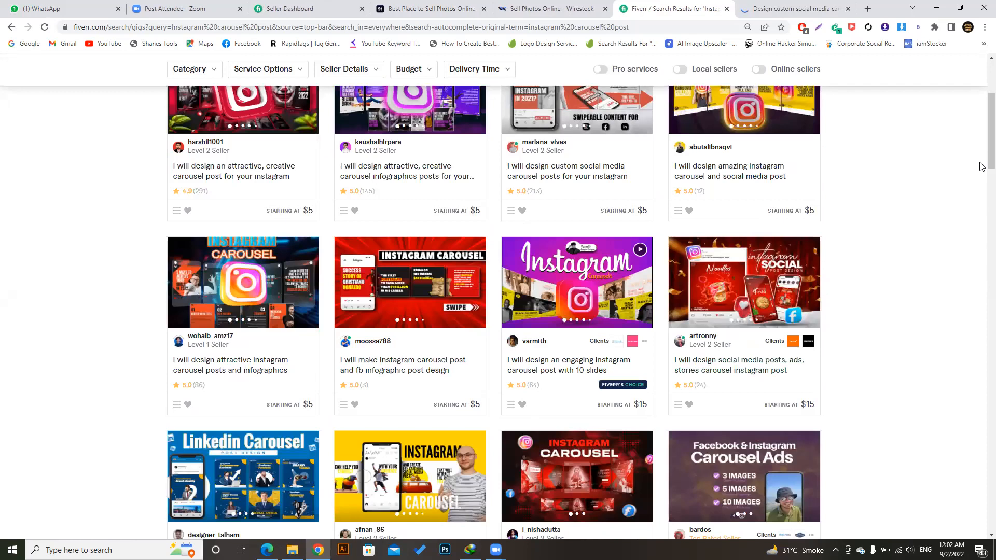
{"action": "scroll", "coordinate": [981, 171], "scroll_direction": "down", "scroll_amount": 2}
{"action": "scroll", "coordinate": [982, 185], "scroll_direction": "down", "scroll_amount": 2}
{"action": "right_click", "coordinate": [214, 220]}
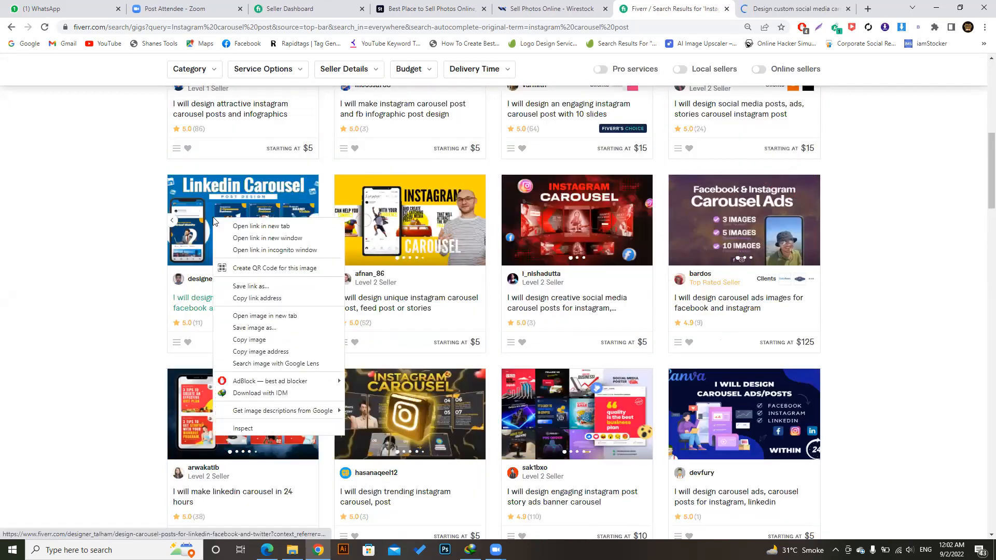
{"action": "left_click", "coordinate": [239, 226]}
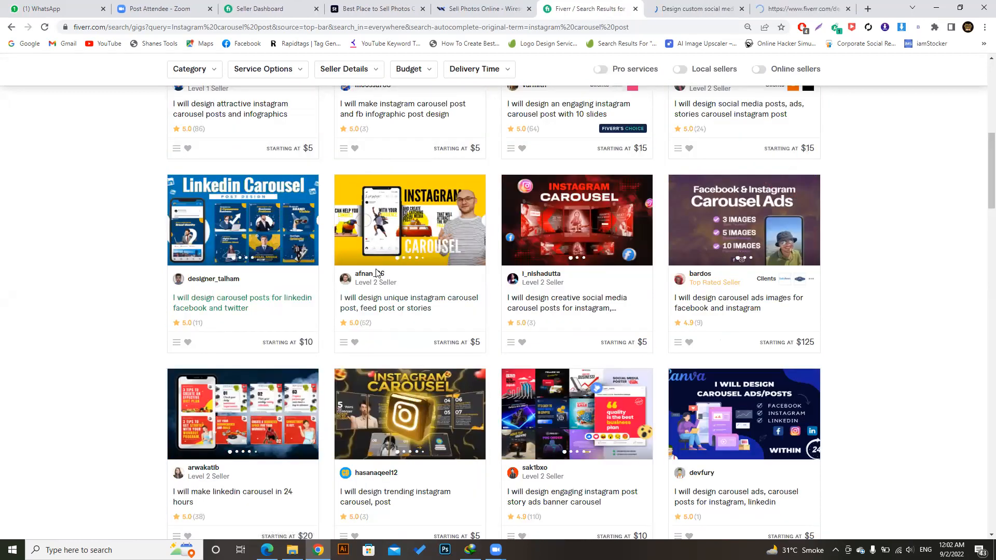
Open the gig offering an engaging carousel post for Instagram or FB ads in a new browser tab.
{"action": "scroll", "coordinate": [982, 181], "scroll_direction": "down", "scroll_amount": 1}
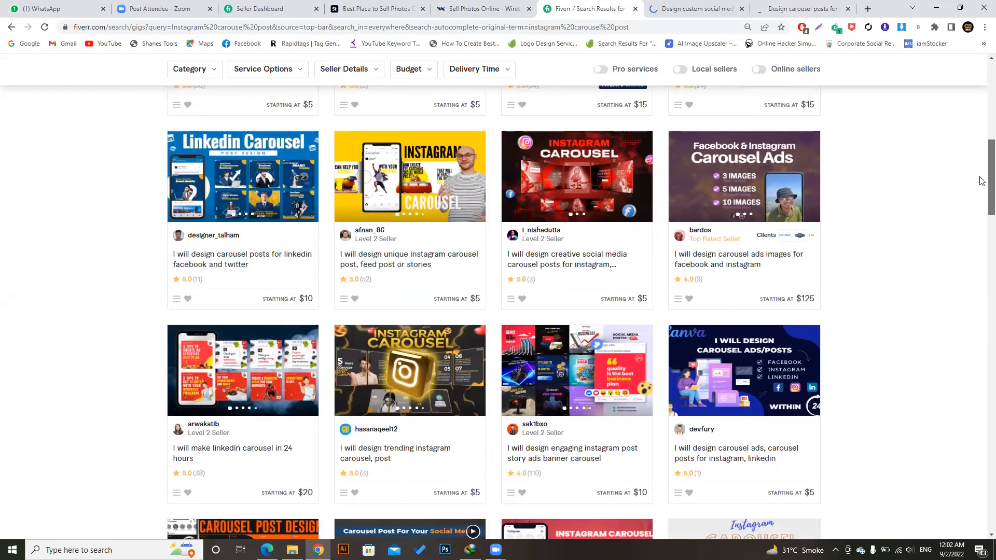
{"action": "scroll", "coordinate": [980, 208], "scroll_direction": "down", "scroll_amount": 3}
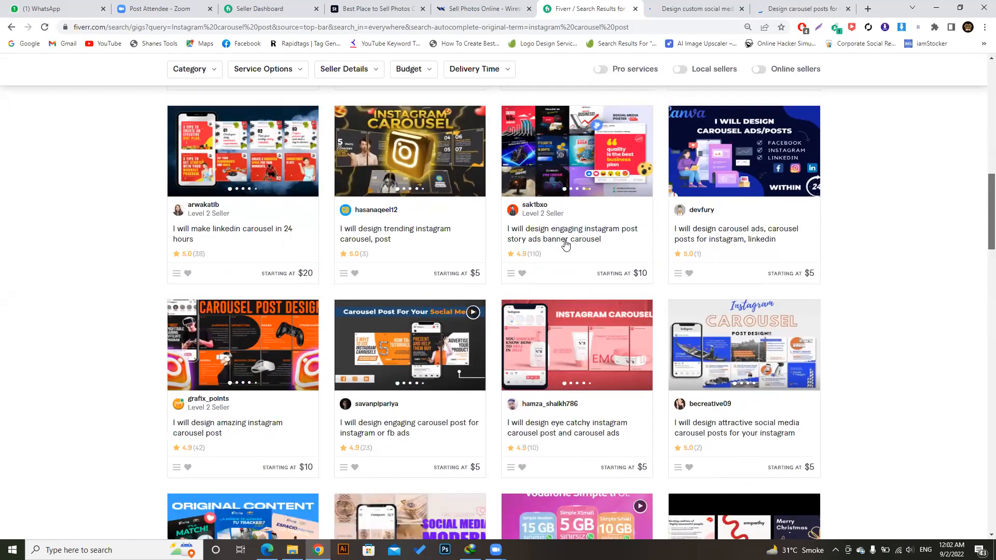
{"action": "right_click", "coordinate": [447, 118]}
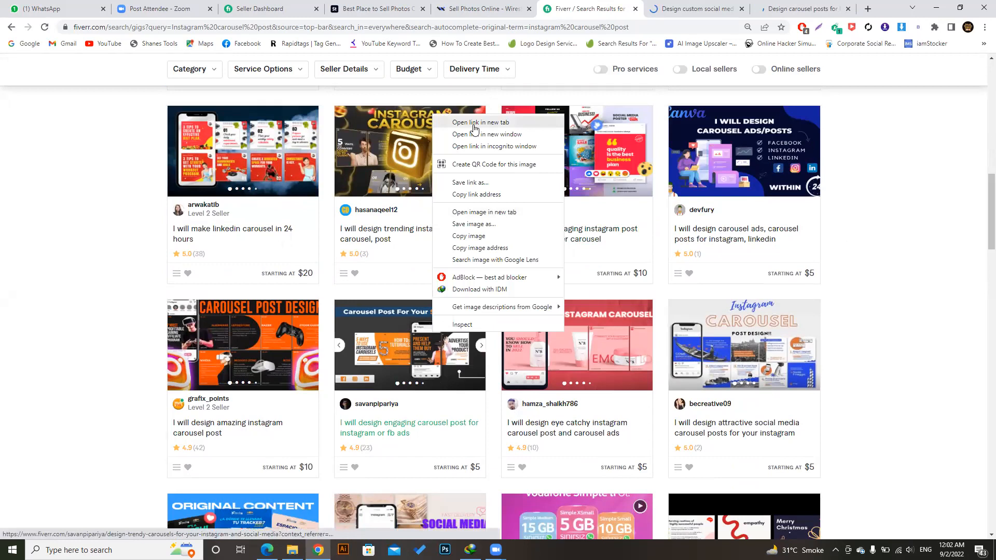
{"action": "left_click", "coordinate": [469, 124]}
Switch to the custom social media carousel gig and view its first three gallery images in full screen.
{"action": "left_click", "coordinate": [630, 9]}
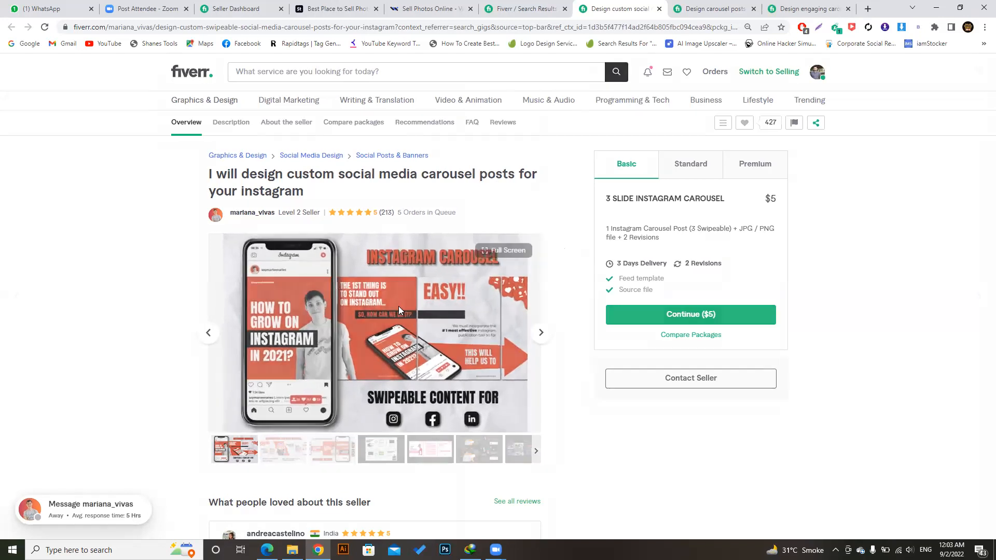
{"action": "left_click", "coordinate": [398, 311]}
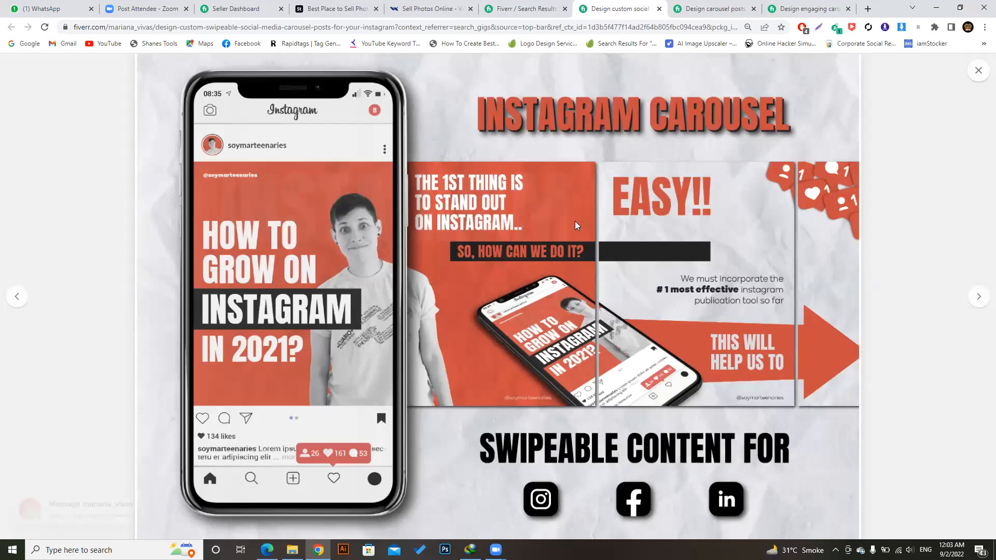
{"action": "left_click", "coordinate": [978, 300]}
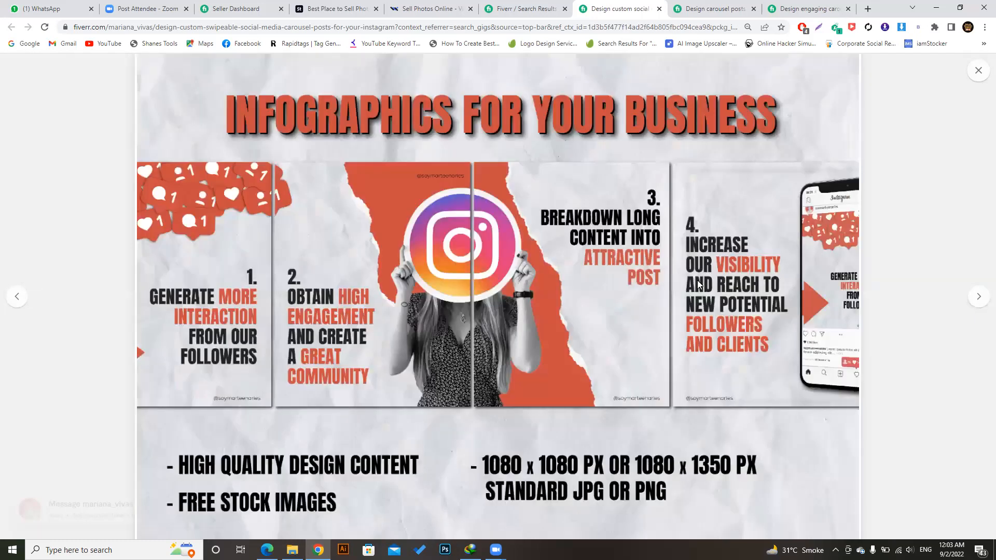
{"action": "left_click", "coordinate": [978, 302]}
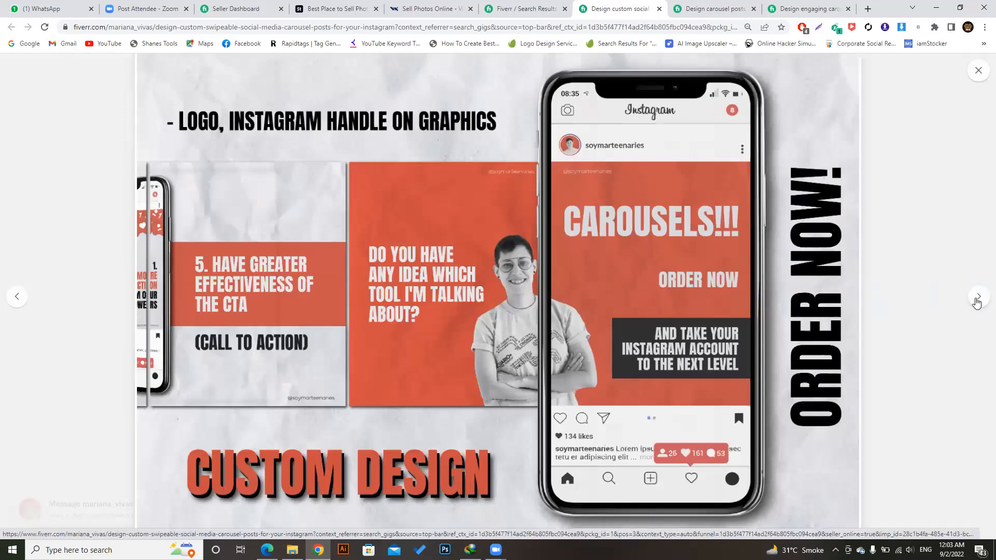
{"action": "left_click", "coordinate": [978, 73]}
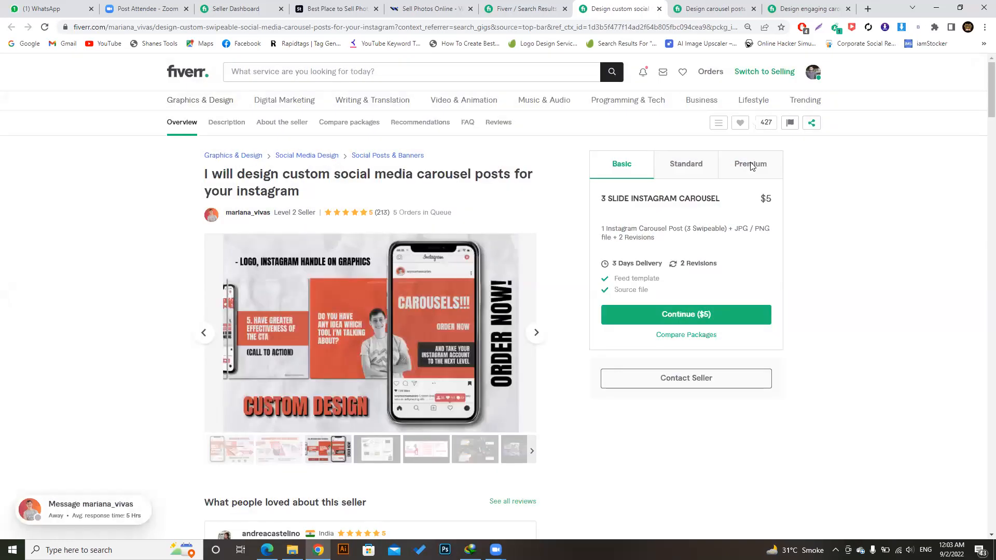
Reopen the gig's gallery in full screen, view the image after the Custom Design slide, and go back to the infographics slide.
{"action": "mouse_move", "coordinate": [506, 256]}
{"action": "mouse_move", "coordinate": [468, 351]}
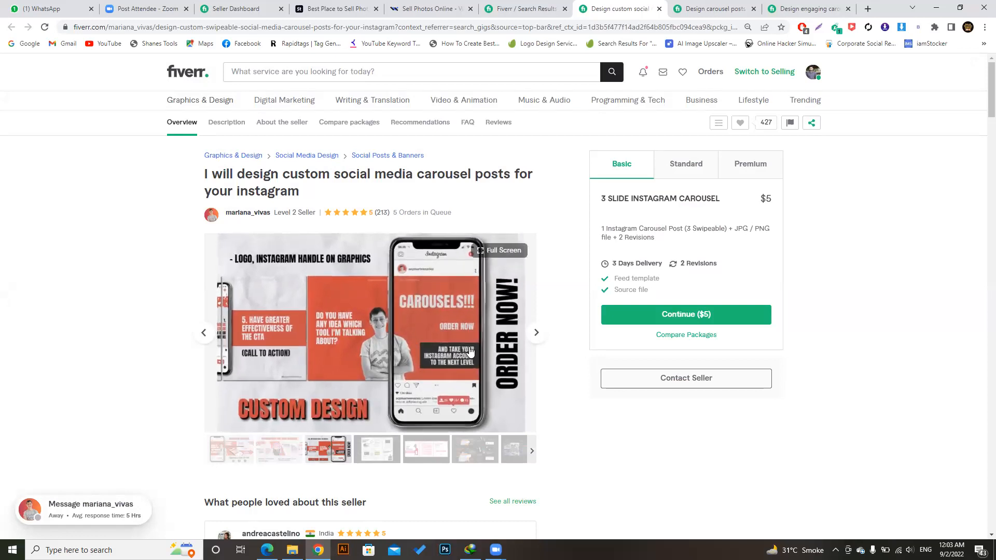
{"action": "left_click", "coordinate": [469, 348]}
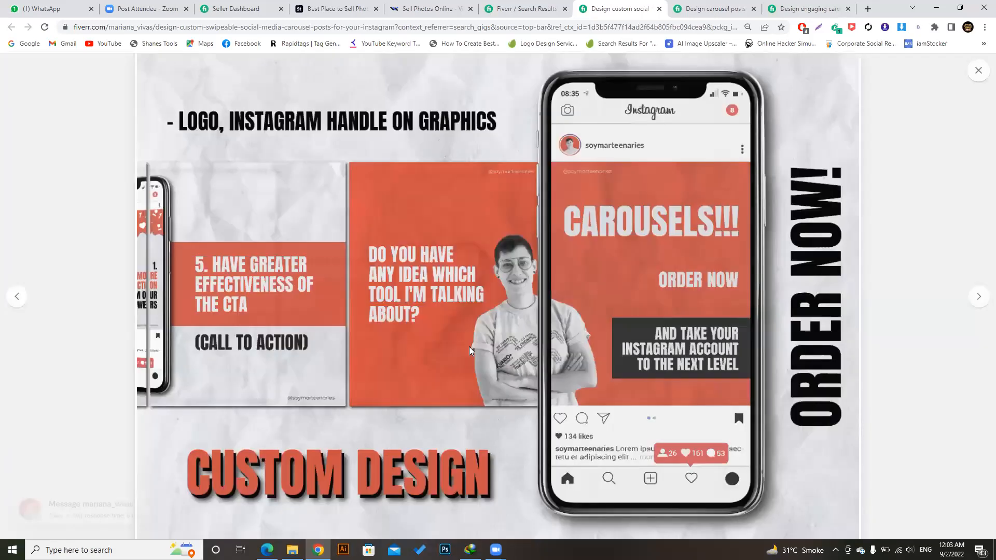
{"action": "left_click", "coordinate": [980, 303]}
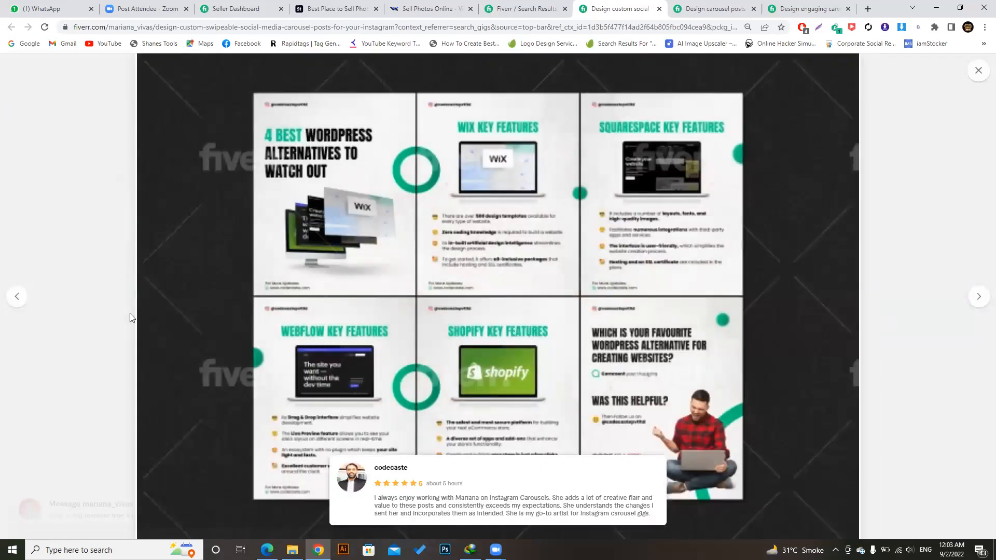
{"action": "left_click", "coordinate": [14, 295]}
{"action": "left_click", "coordinate": [14, 295]}
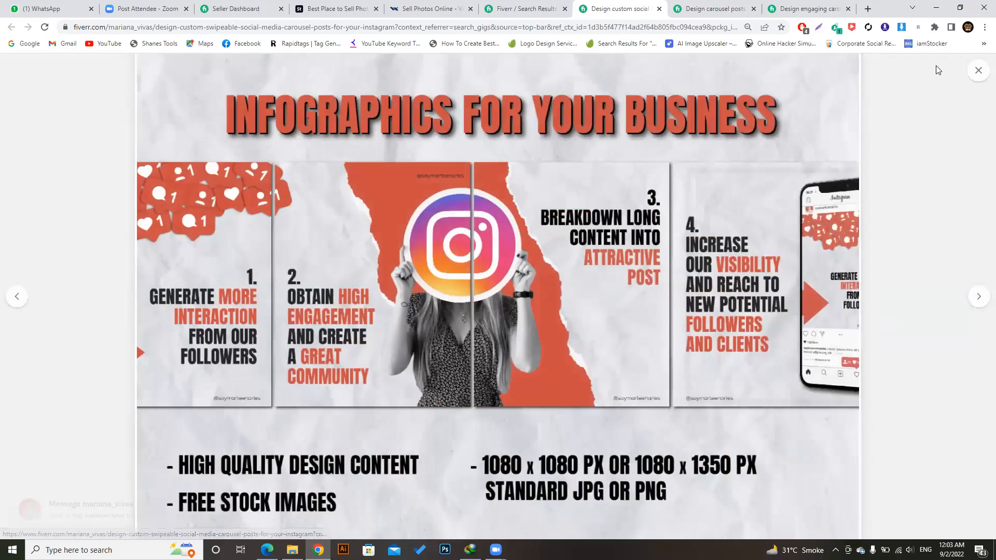
{"action": "left_click", "coordinate": [978, 70]}
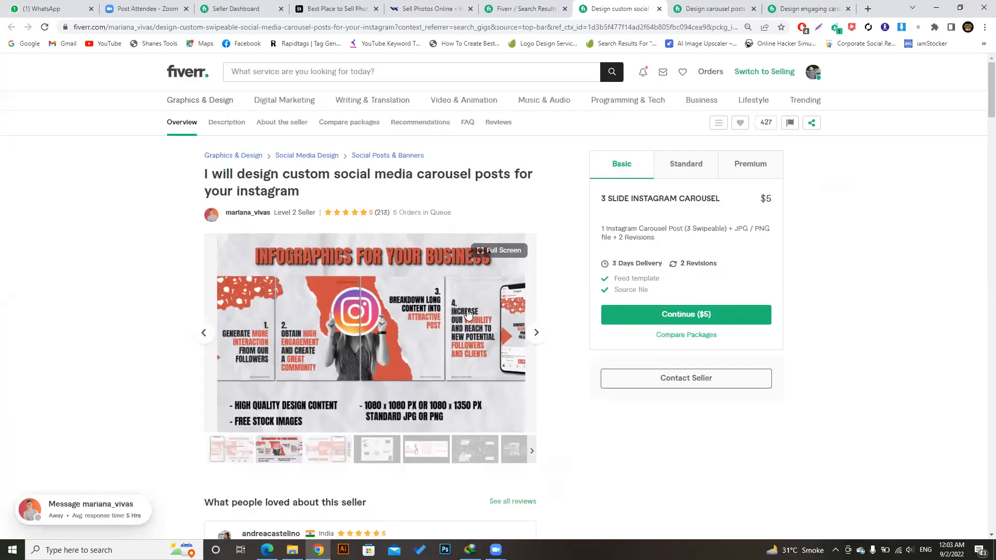
Page through the first three preview images on the gig page, from the Instagram Carousel slide to the Custom Design slide.
{"action": "left_click", "coordinate": [216, 345]}
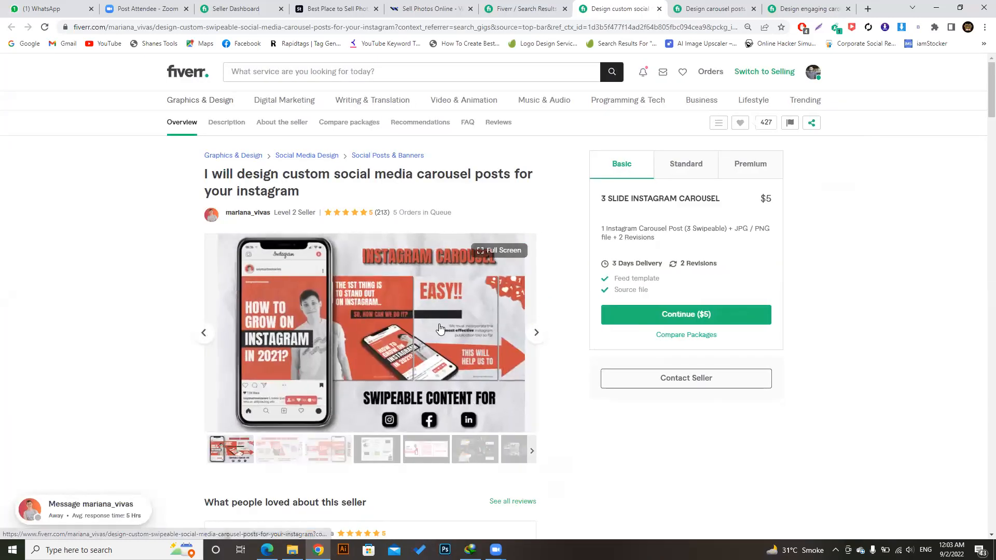
{"action": "left_click", "coordinate": [537, 333]}
{"action": "left_click", "coordinate": [537, 333]}
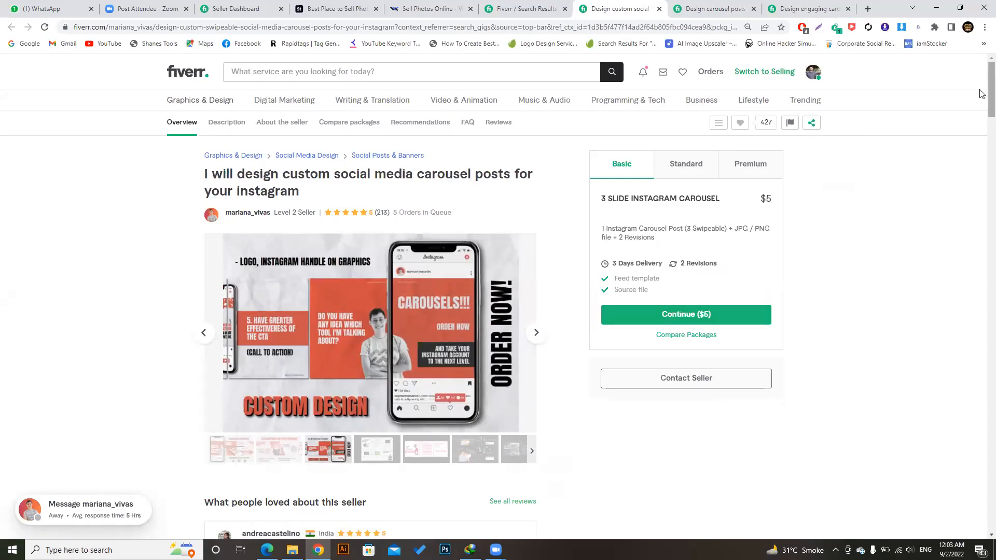
{"action": "scroll", "coordinate": [985, 93], "scroll_direction": "down", "scroll_amount": 1}
{"action": "scroll", "coordinate": [985, 94], "scroll_direction": "up", "scroll_amount": 1}
Switch to the LinkedIn, Facebook and Twitter carousel gig and view its first three gallery images in full screen.
{"action": "left_click", "coordinate": [702, 5]}
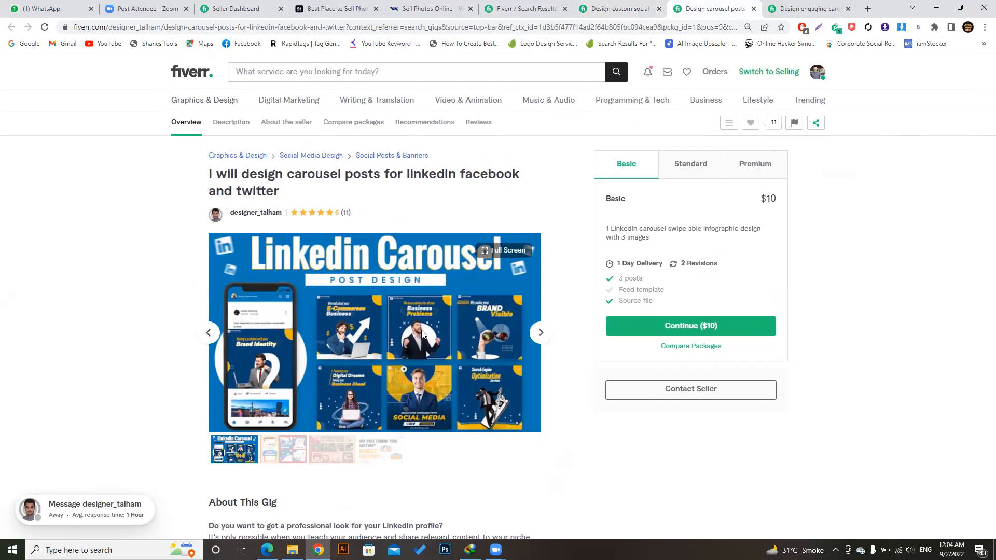
{"action": "left_click", "coordinate": [422, 334]}
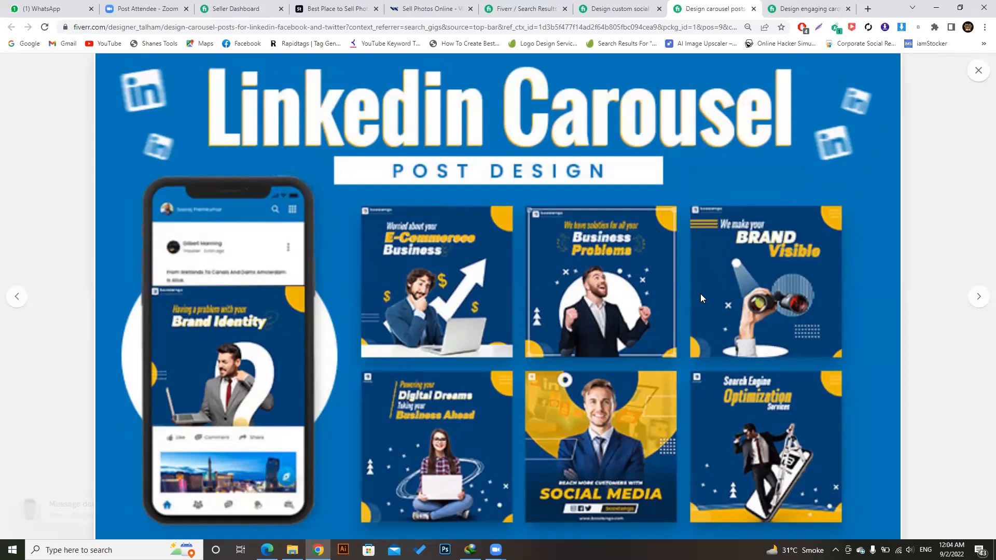
{"action": "left_click", "coordinate": [977, 298]}
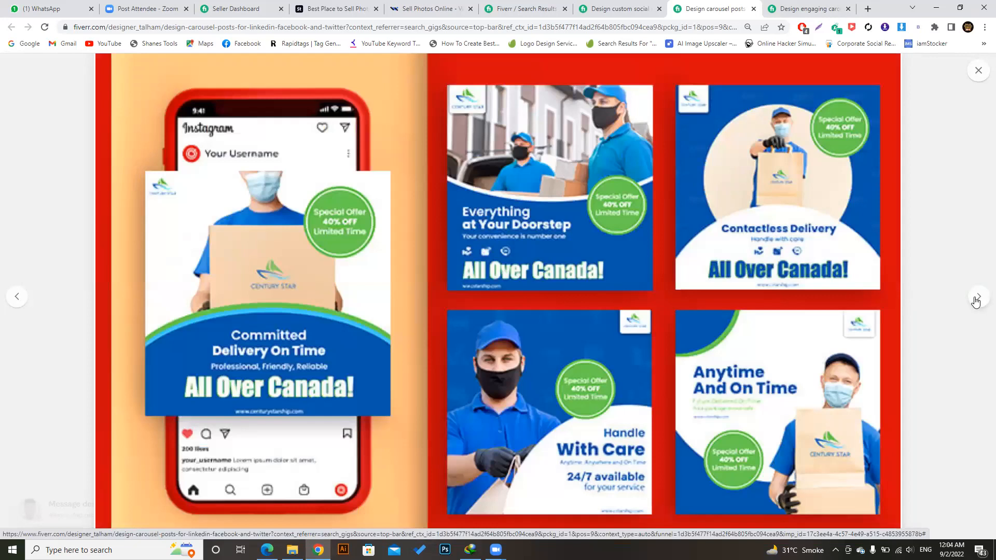
{"action": "left_click", "coordinate": [976, 300]}
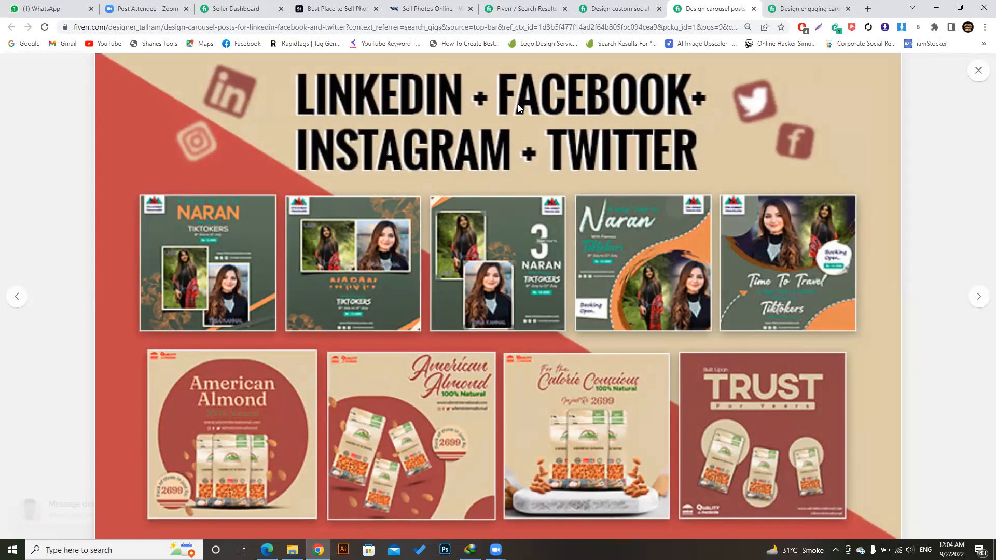
{"action": "left_click", "coordinate": [979, 71]}
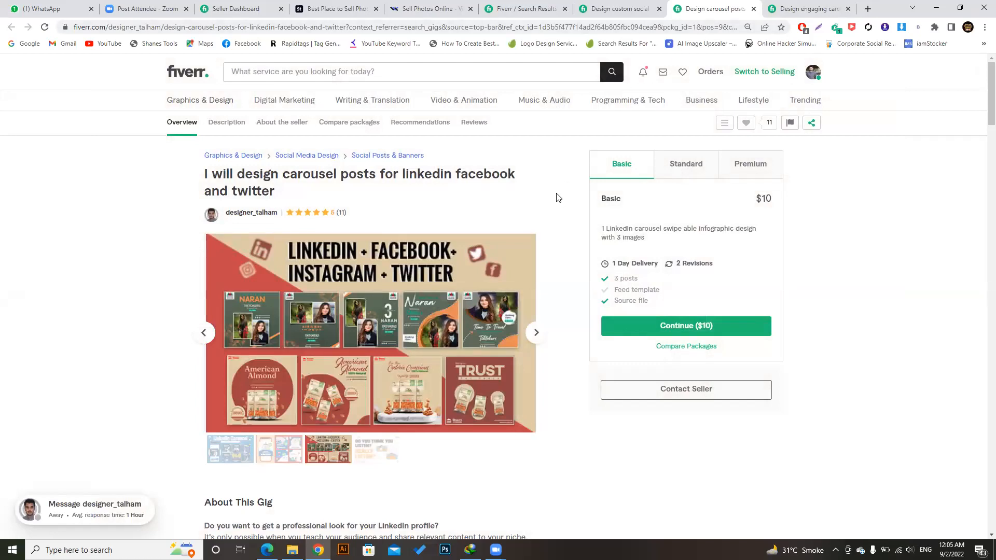
Switch to the engaging Instagram or FB ads carousel gig, play its preview video, and page through the gallery to the Order Now slide.
{"action": "left_click", "coordinate": [817, 5]}
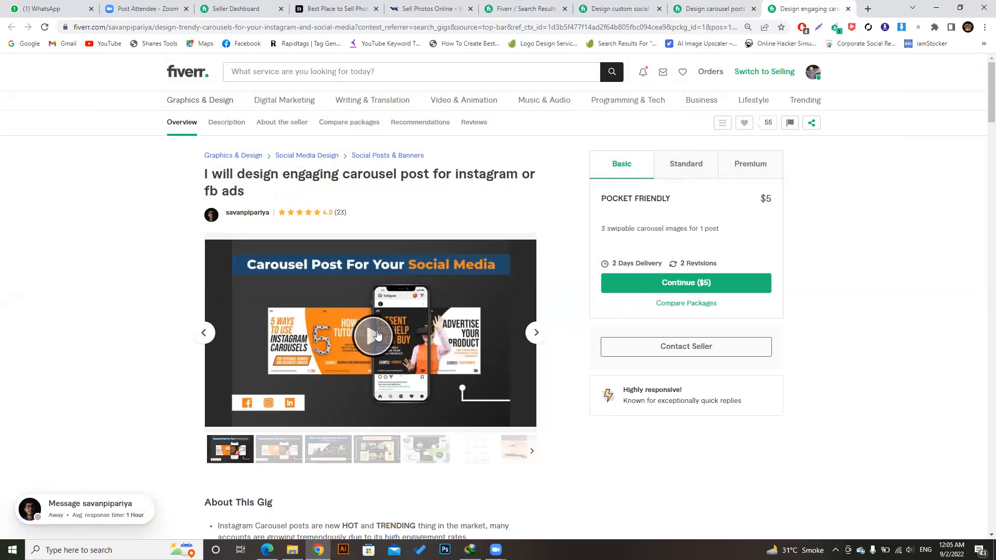
{"action": "left_click", "coordinate": [377, 336]}
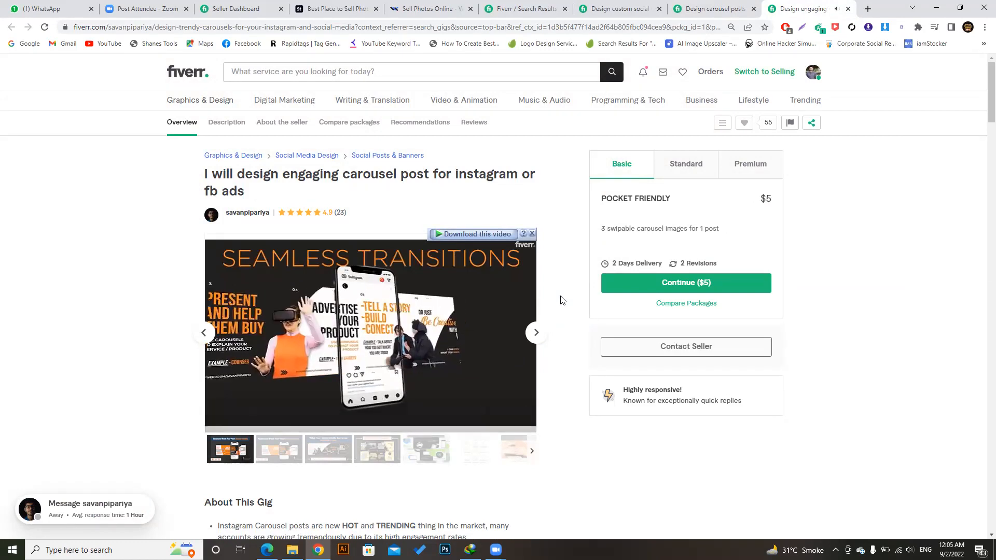
{"action": "left_click", "coordinate": [535, 334]}
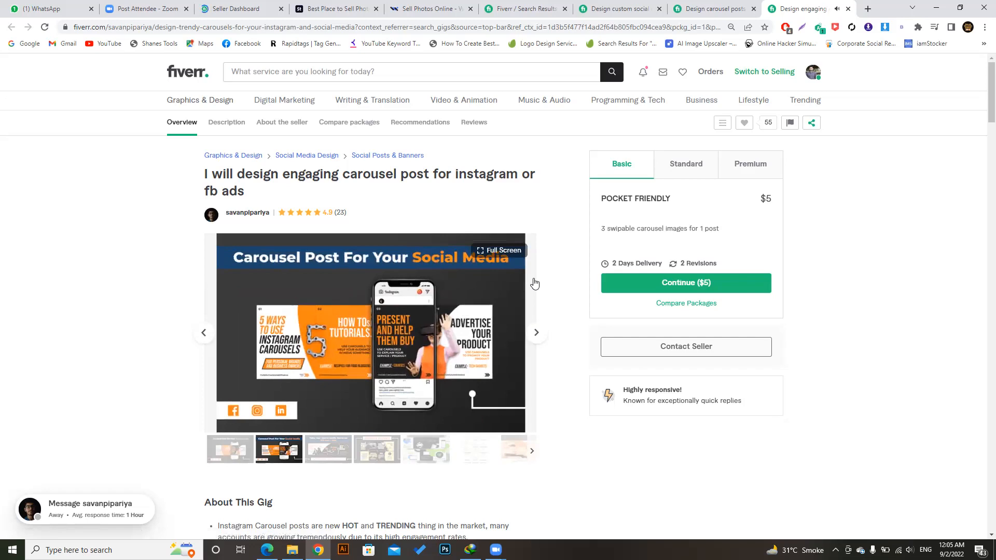
{"action": "left_click", "coordinate": [540, 340]}
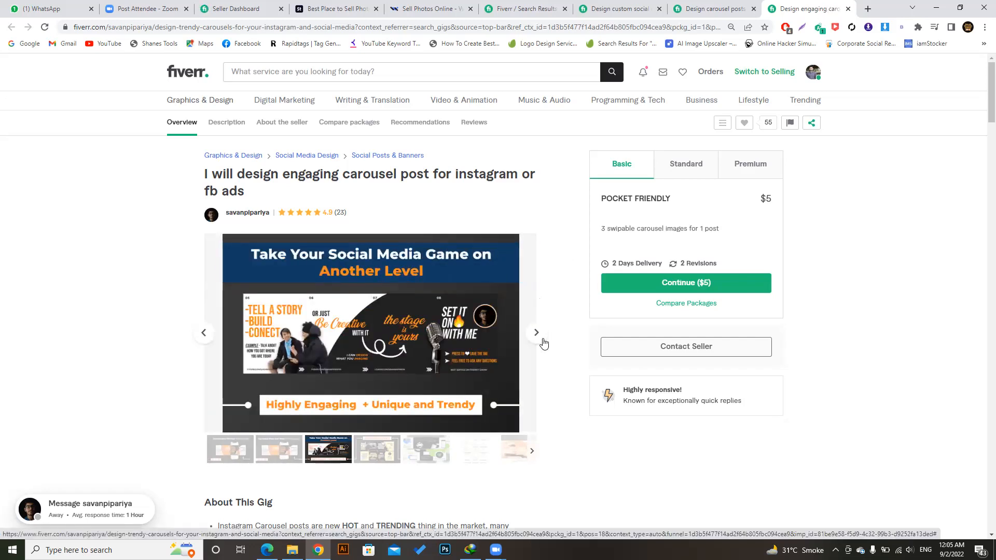
{"action": "left_click", "coordinate": [543, 344]}
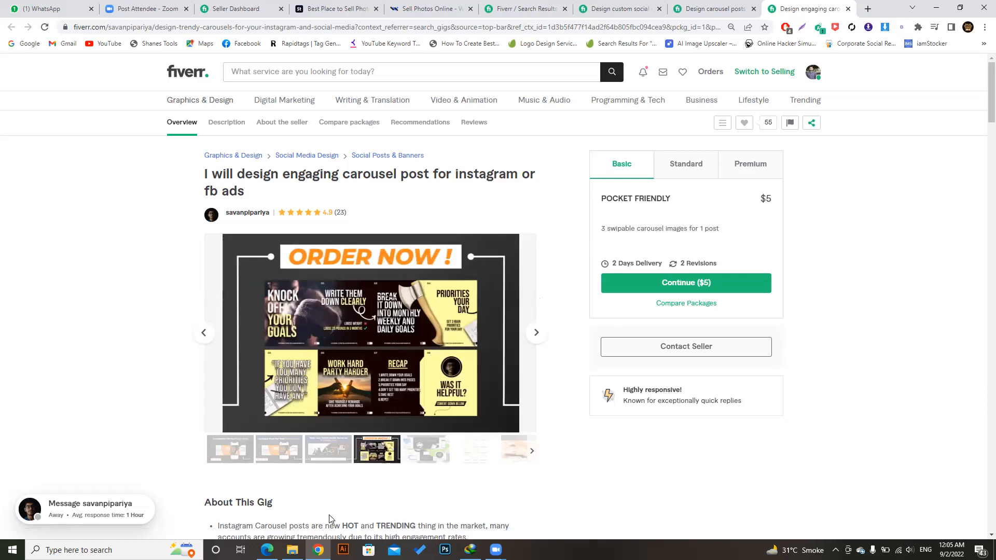
Open the Instagram Carousels folder on Graphics Data (F:) in File Explorer and view the Fiver 01, Fiver 02, Fiver 03 and Fiver 04 images.
{"action": "left_click", "coordinate": [292, 550]}
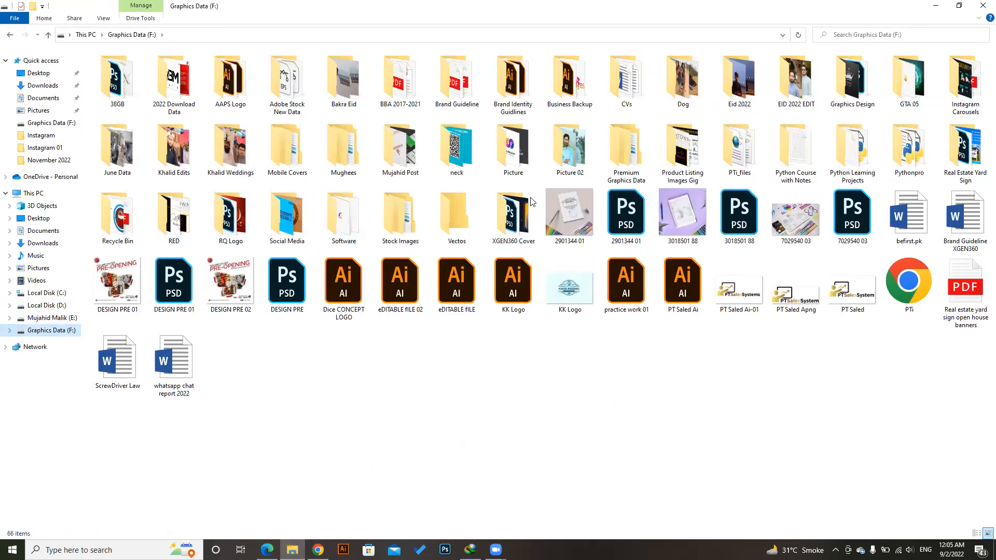
{"action": "double_click", "coordinate": [956, 93]}
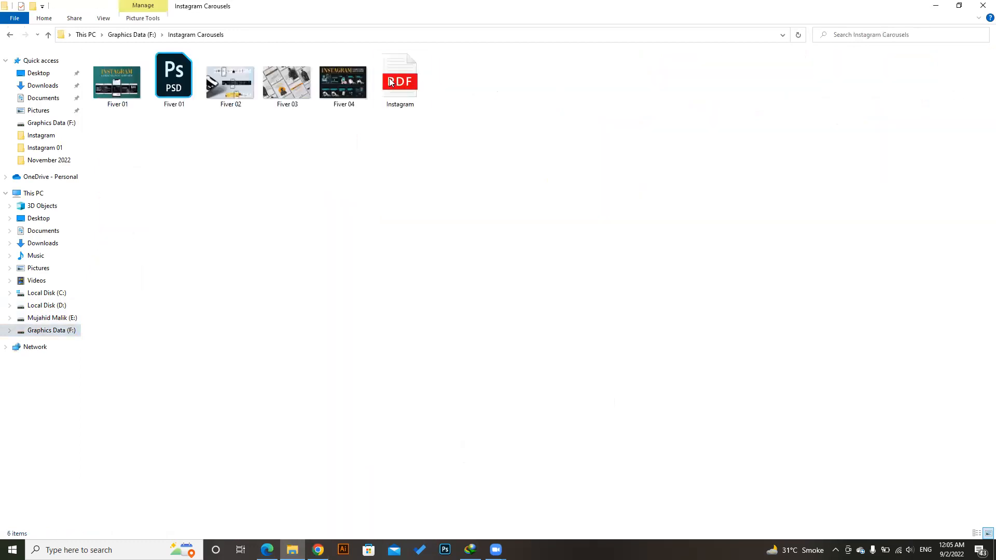
{"action": "double_click", "coordinate": [131, 81]}
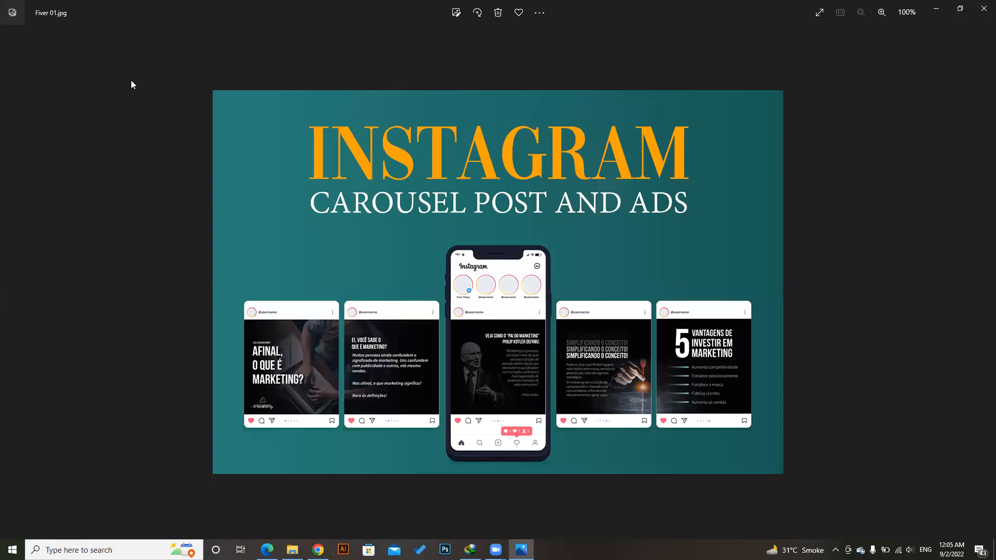
{"action": "key", "text": "Right"}
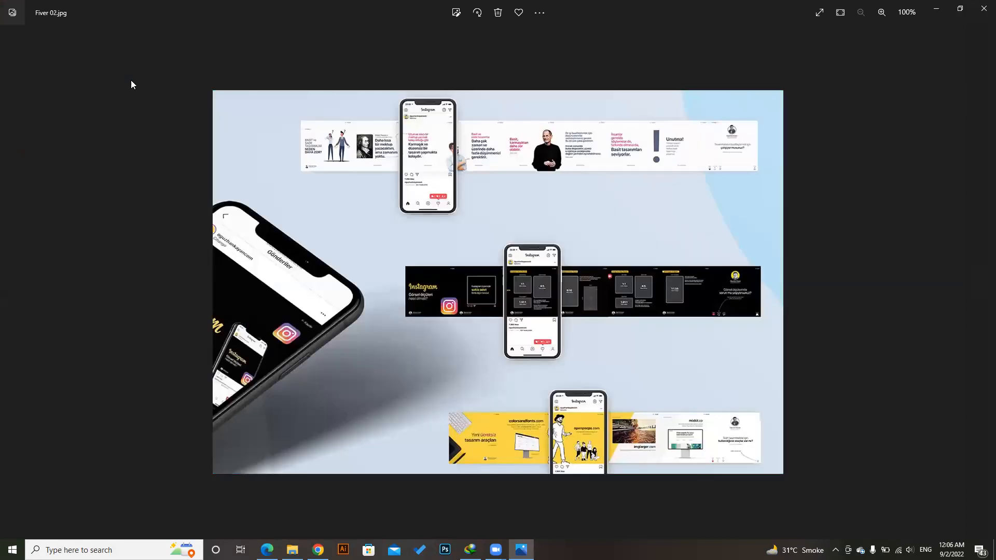
{"action": "key", "text": "Right"}
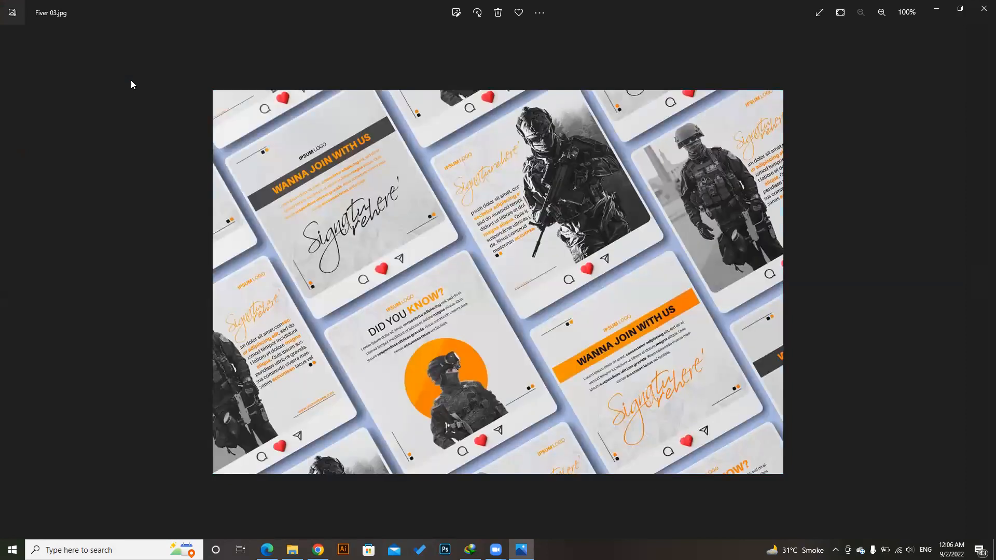
{"action": "left_click", "coordinate": [984, 9]}
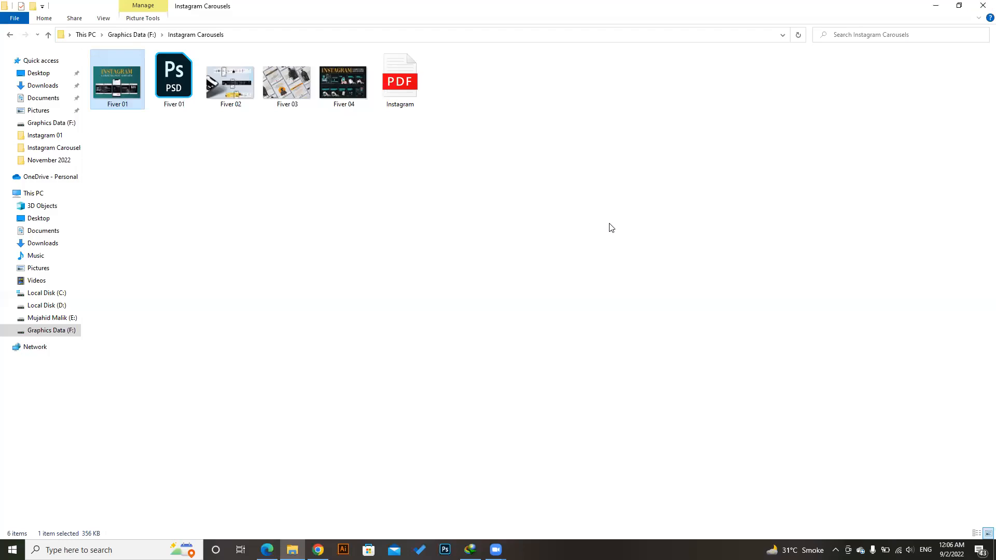
{"action": "double_click", "coordinate": [351, 104]}
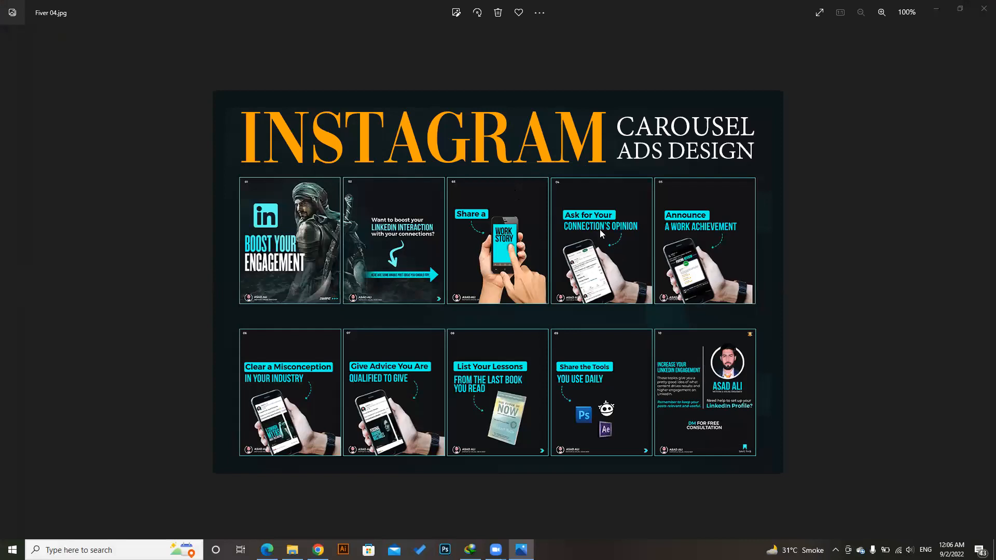
{"action": "left_click", "coordinate": [984, 9]}
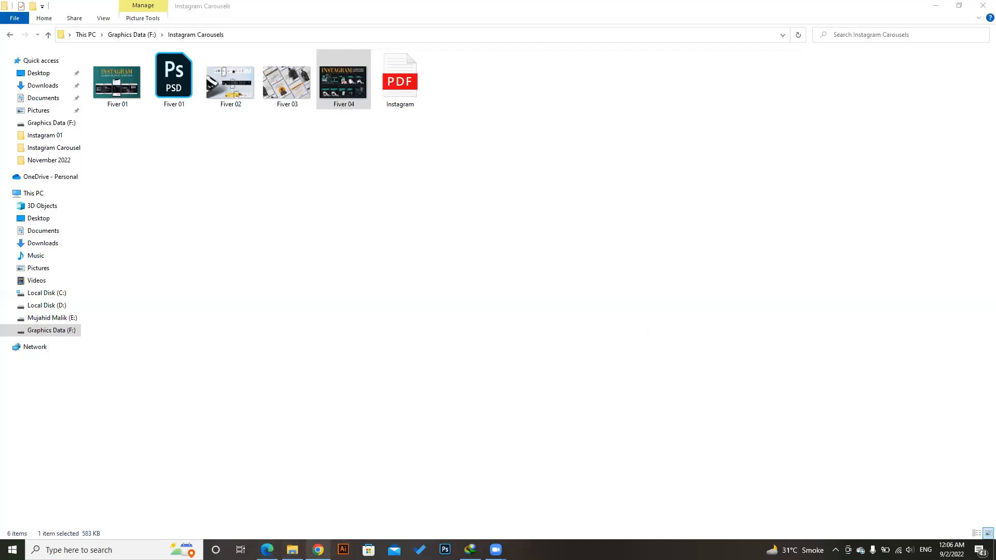
Return to the engaging carousel gig in Chrome and page its gallery back from the Order Now slide to the preview video.
{"action": "left_click", "coordinate": [318, 550]}
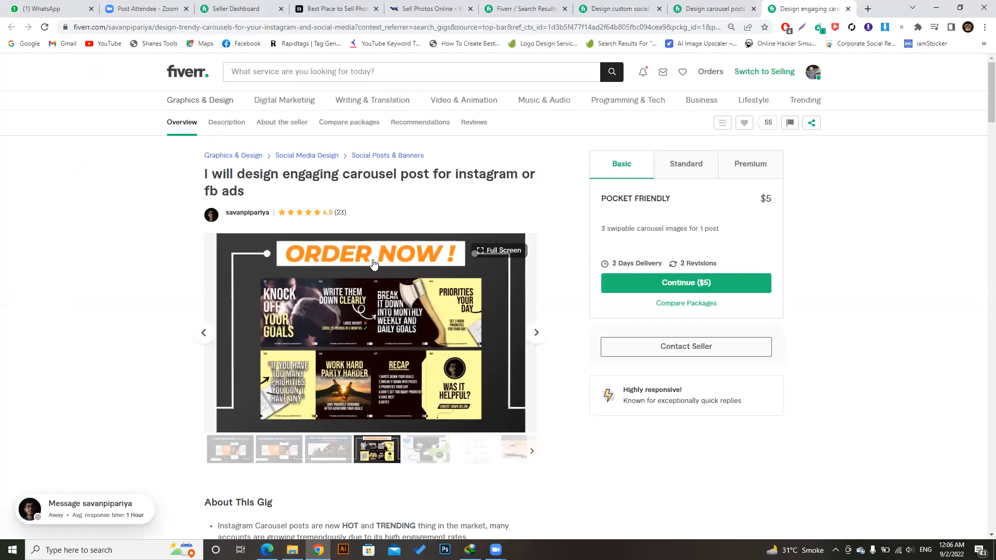
{"action": "left_click", "coordinate": [205, 334]}
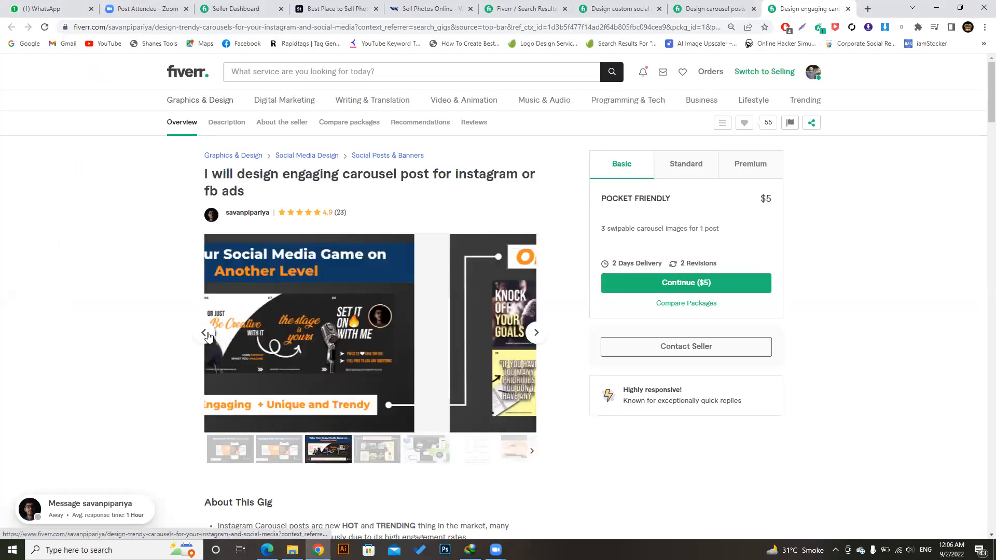
{"action": "left_click", "coordinate": [206, 334]}
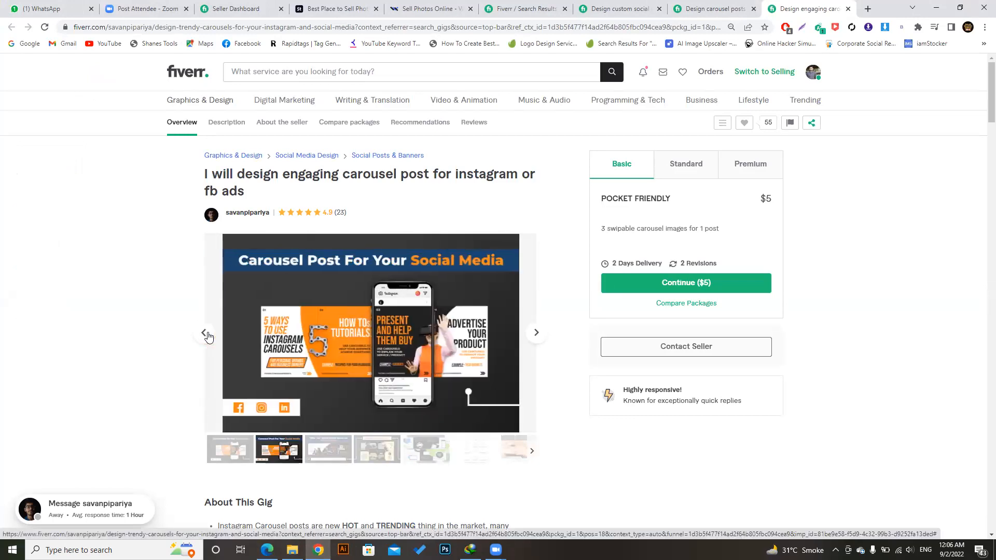
{"action": "left_click", "coordinate": [206, 335]}
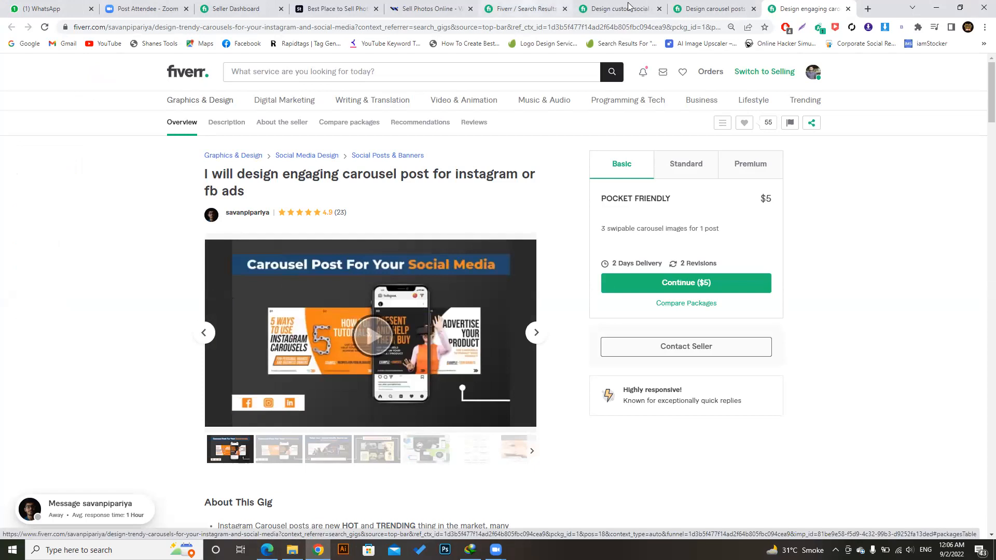
Close the three open carousel gig pages and return to the Fiverr search results for Instagram carousel post.
{"action": "left_click", "coordinate": [659, 9]}
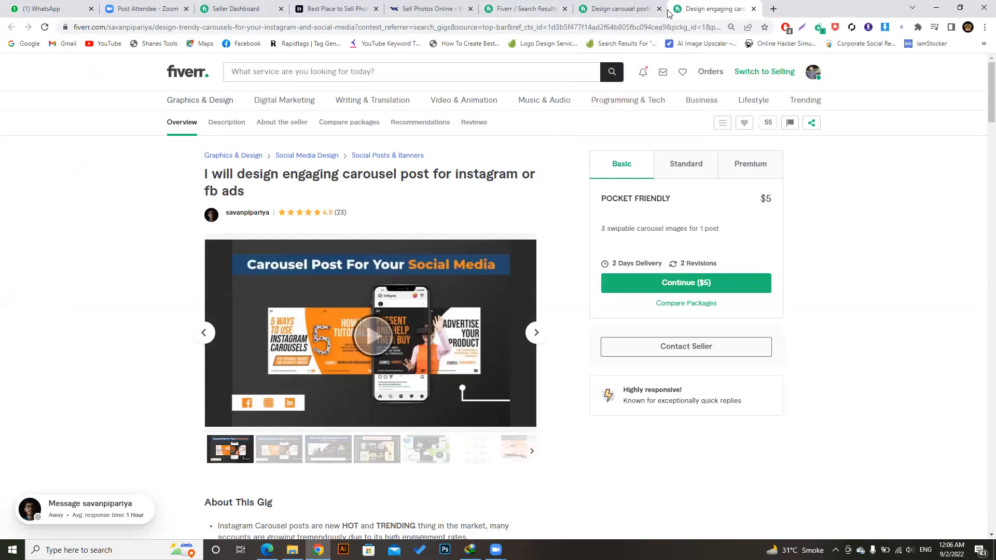
{"action": "left_click", "coordinate": [659, 9]}
{"action": "left_click", "coordinate": [659, 9]}
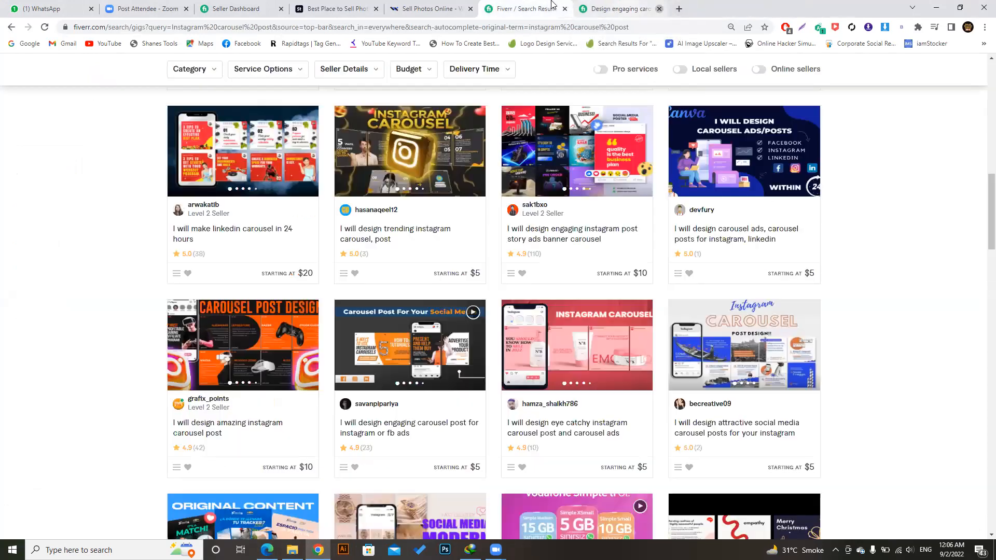
{"action": "left_click", "coordinate": [554, 7]}
{"action": "left_click", "coordinate": [681, 4]}
Open the attractive social media carousel posts gig and the outstanding social media feed gig from the search results in new tabs.
{"action": "scroll", "coordinate": [789, 84], "scroll_direction": "down", "scroll_amount": 4}
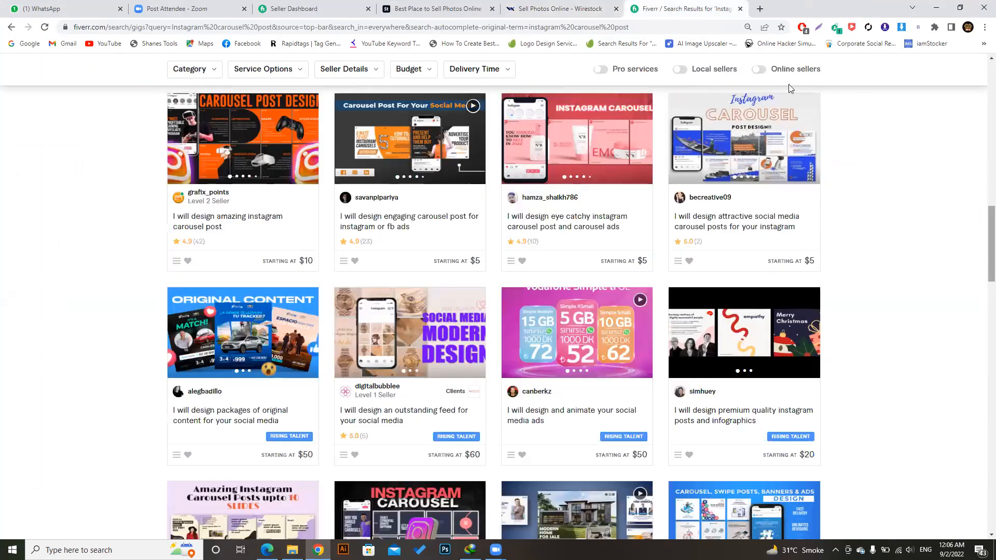
{"action": "right_click", "coordinate": [751, 122]}
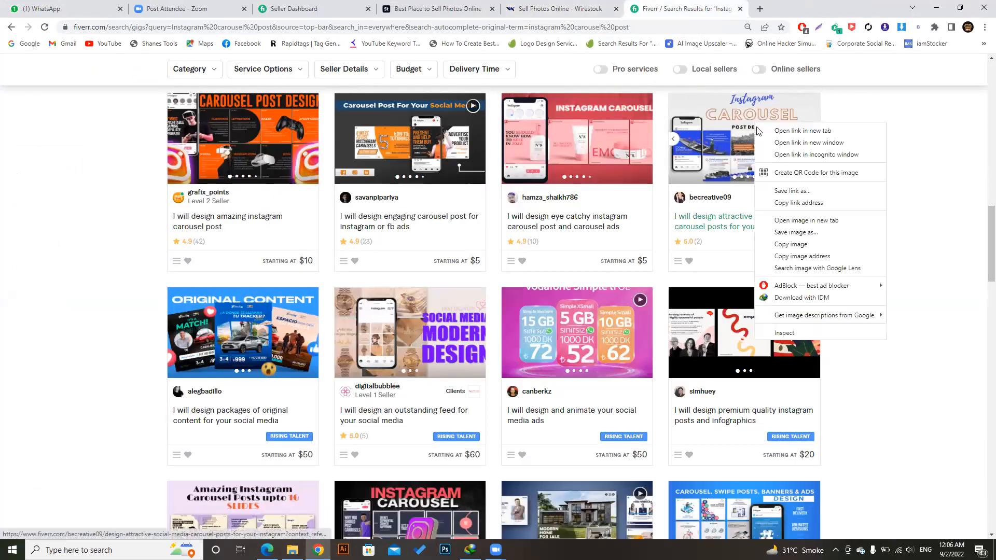
{"action": "left_click", "coordinate": [789, 131]}
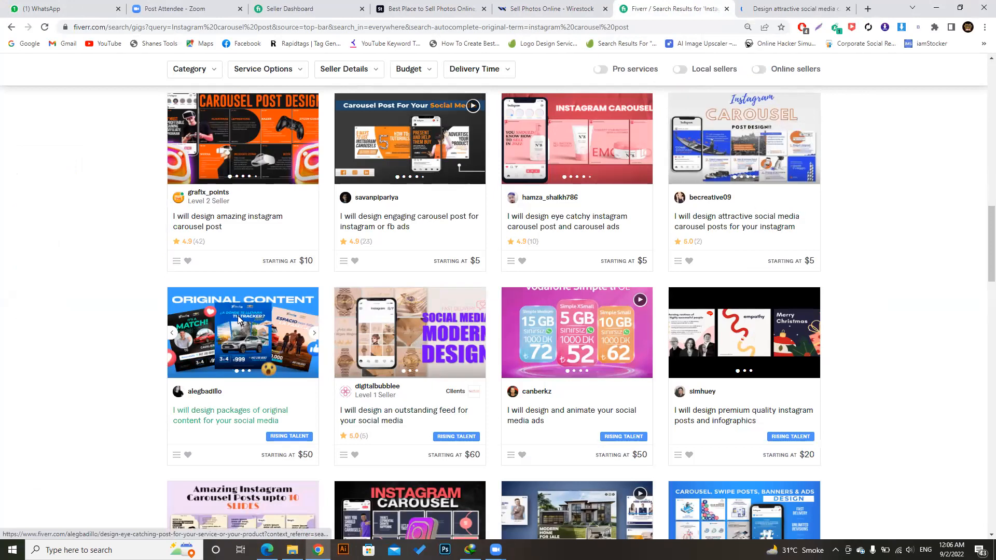
{"action": "right_click", "coordinate": [235, 315]}
{"action": "right_click", "coordinate": [407, 328]}
{"action": "left_click", "coordinate": [452, 119]}
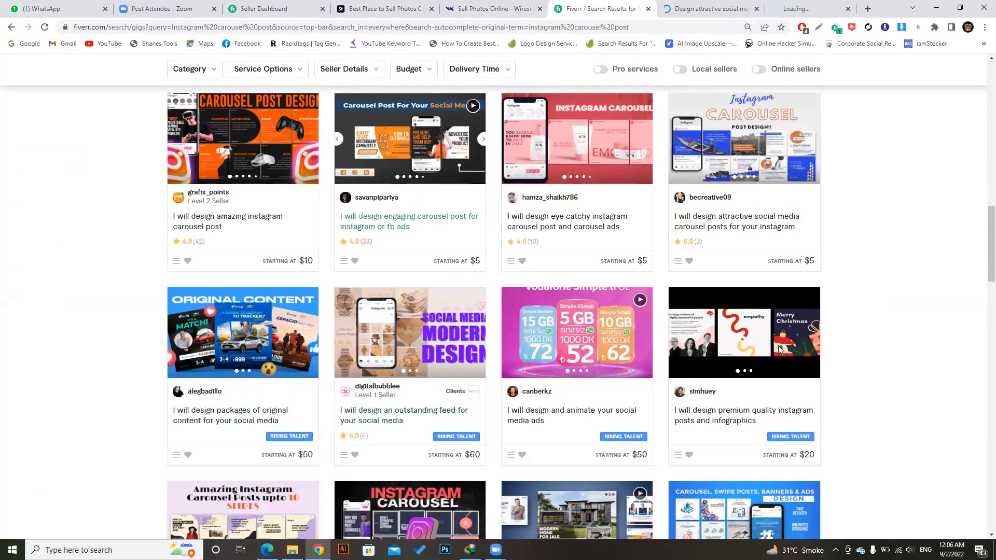
Open the beautiful Instagram carousel post gig and the social media posts, carousel, banner and ads gig from the results in new tabs.
{"action": "scroll", "coordinate": [982, 257], "scroll_direction": "down", "scroll_amount": 1}
{"action": "scroll", "coordinate": [982, 257], "scroll_direction": "down", "scroll_amount": 4}
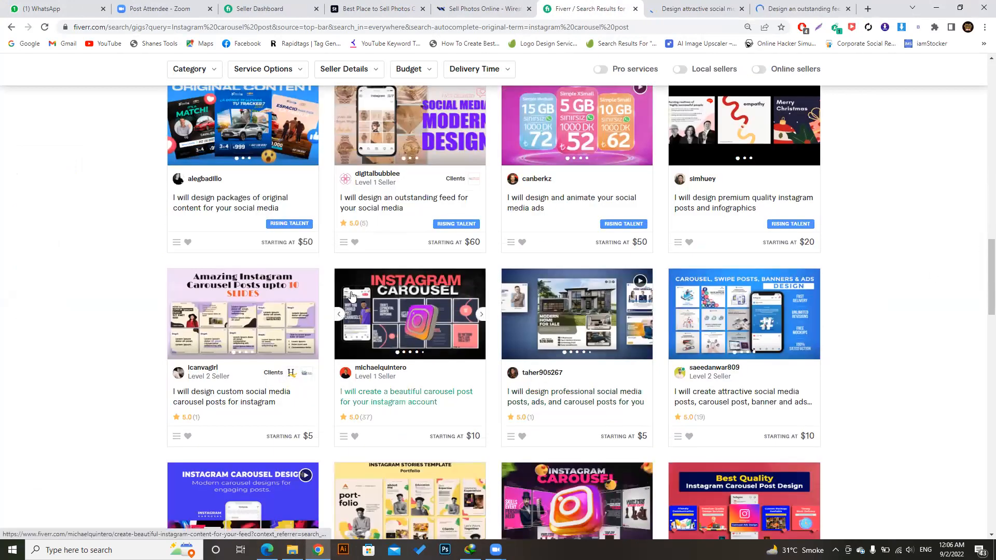
{"action": "right_click", "coordinate": [418, 300]}
{"action": "left_click", "coordinate": [450, 306]}
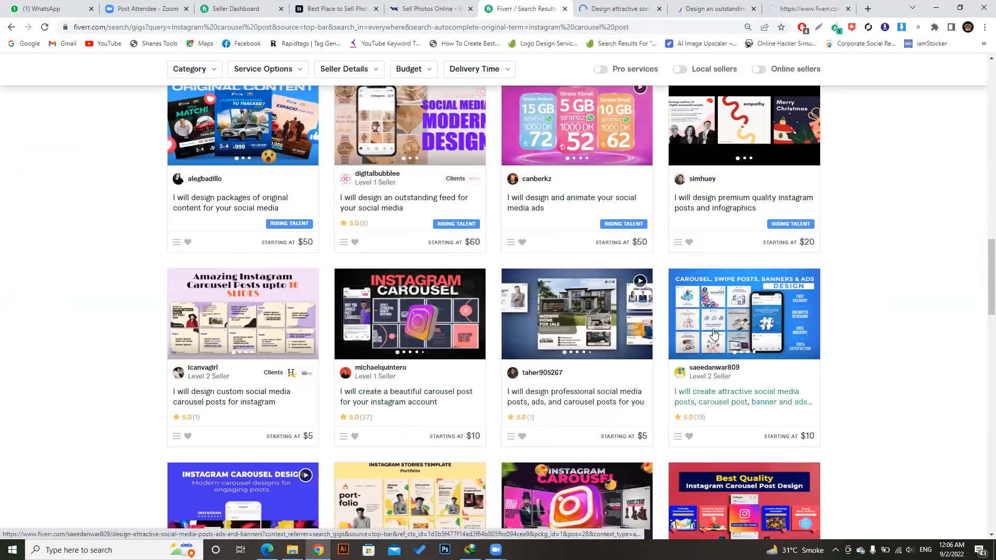
{"action": "right_click", "coordinate": [728, 326]}
{"action": "left_click", "coordinate": [763, 116]}
Switch to the attractive social media carousel posts gig and page through its first three gallery images.
{"action": "left_click", "coordinate": [587, 6]}
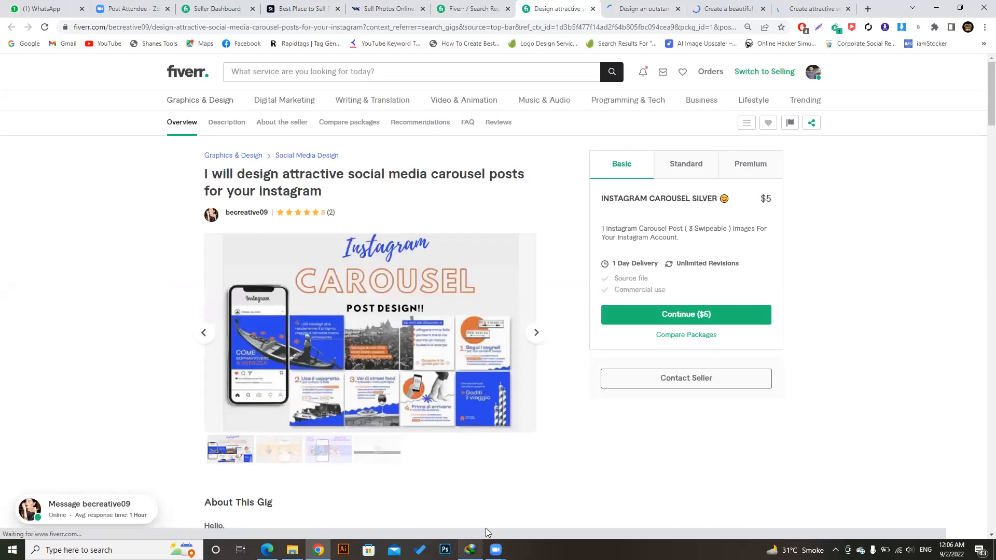
{"action": "left_click", "coordinate": [534, 336]}
{"action": "left_click", "coordinate": [535, 337]}
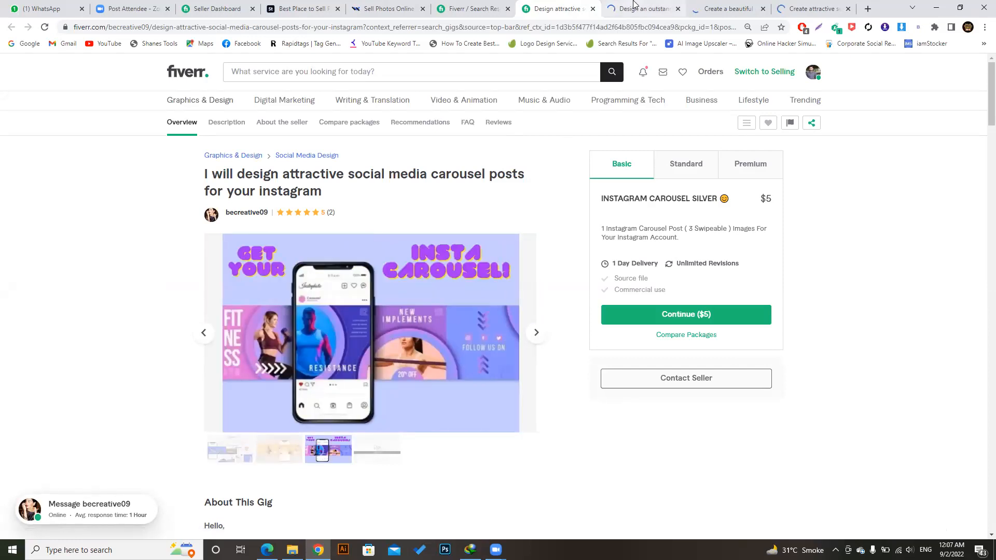
Switch to the outstanding social media feed gig and view its three gallery images.
{"action": "key", "text": "ctrl+Tab"}
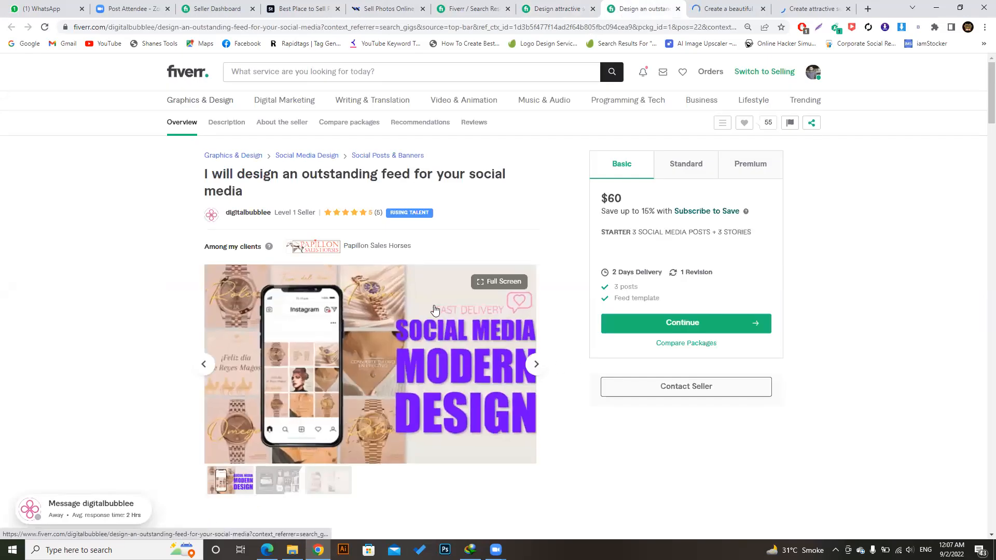
{"action": "left_click", "coordinate": [536, 364]}
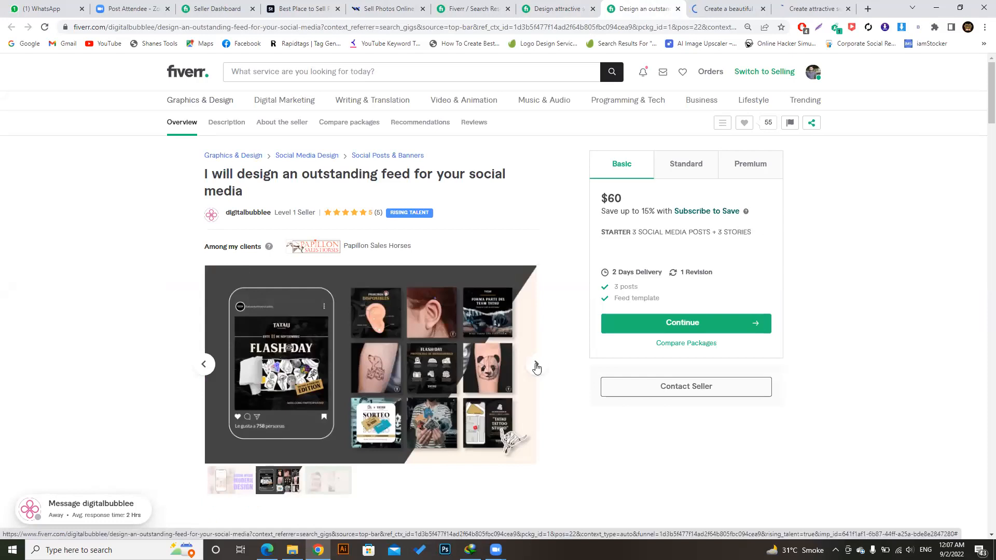
{"action": "left_click", "coordinate": [537, 366]}
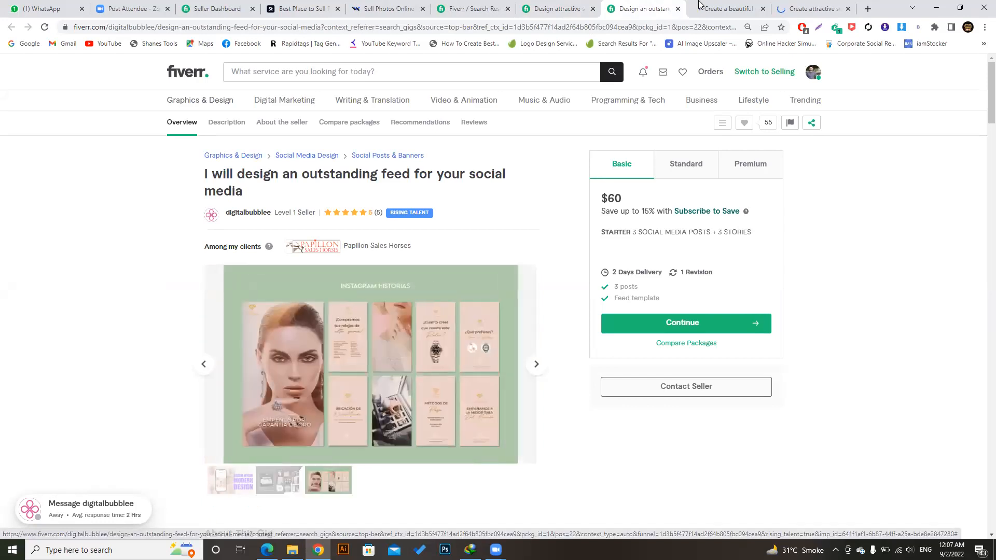
Switch to the beautiful Instagram carousel post gig and view its first three gallery images.
{"action": "key", "text": "ctrl+Tab"}
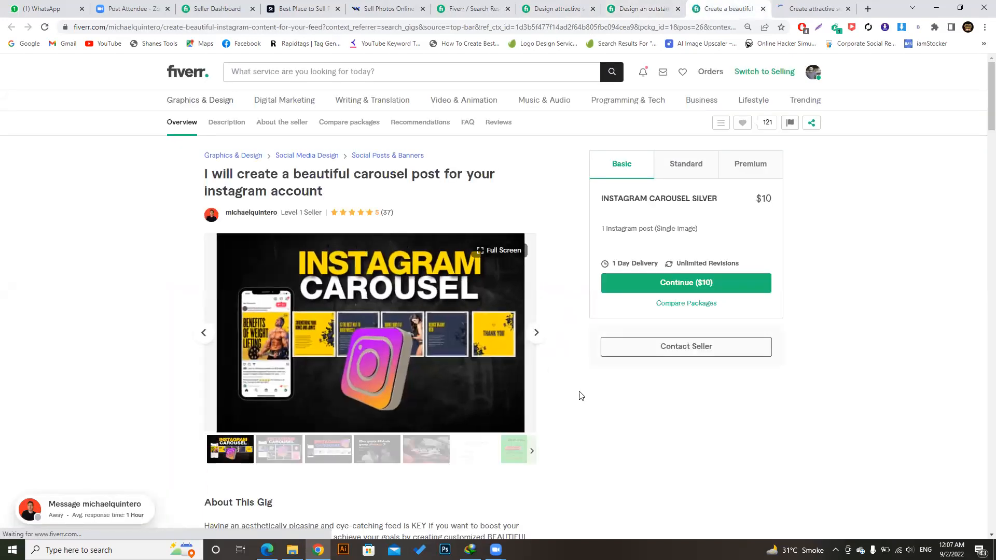
{"action": "left_click", "coordinate": [536, 334]}
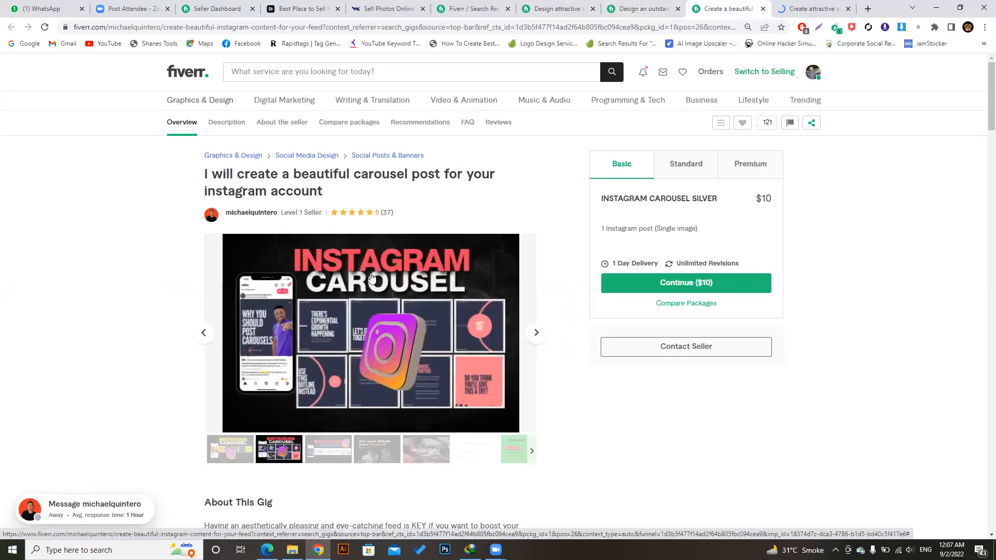
{"action": "left_click", "coordinate": [537, 331]}
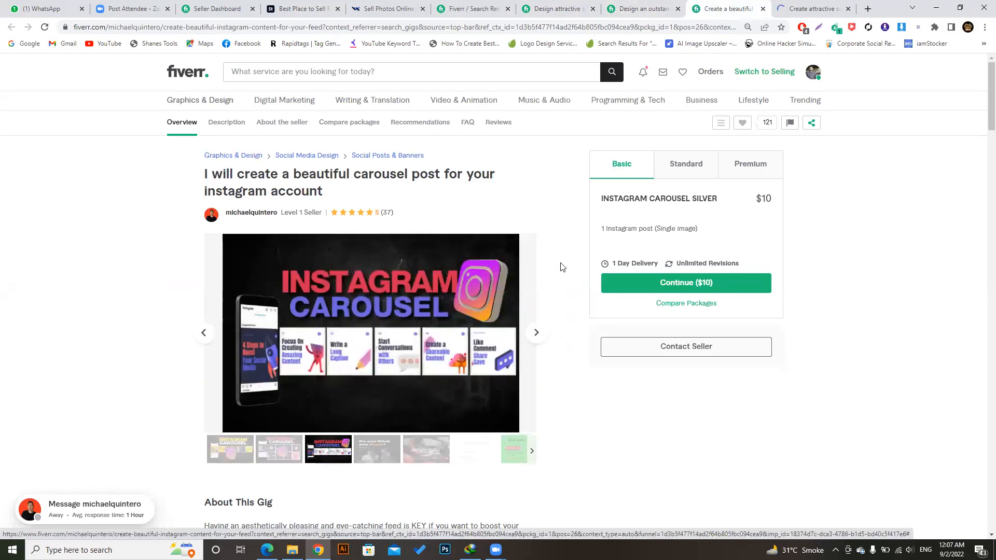
Switch to the social media posts, carousel, banner and ads gig, view its second gallery image, and go back to the first.
{"action": "key", "text": "ctrl+Tab"}
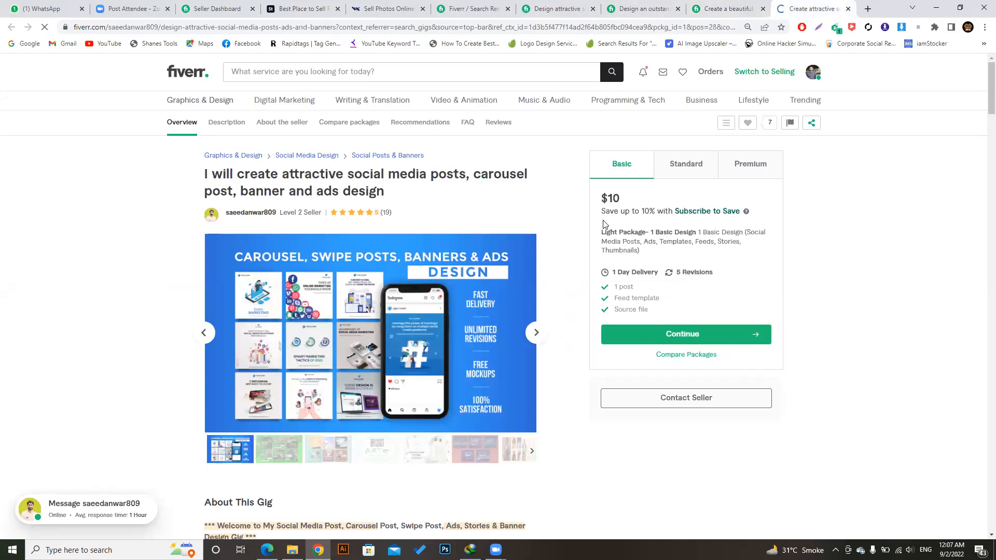
{"action": "left_click", "coordinate": [537, 332]}
{"action": "left_click", "coordinate": [207, 336]}
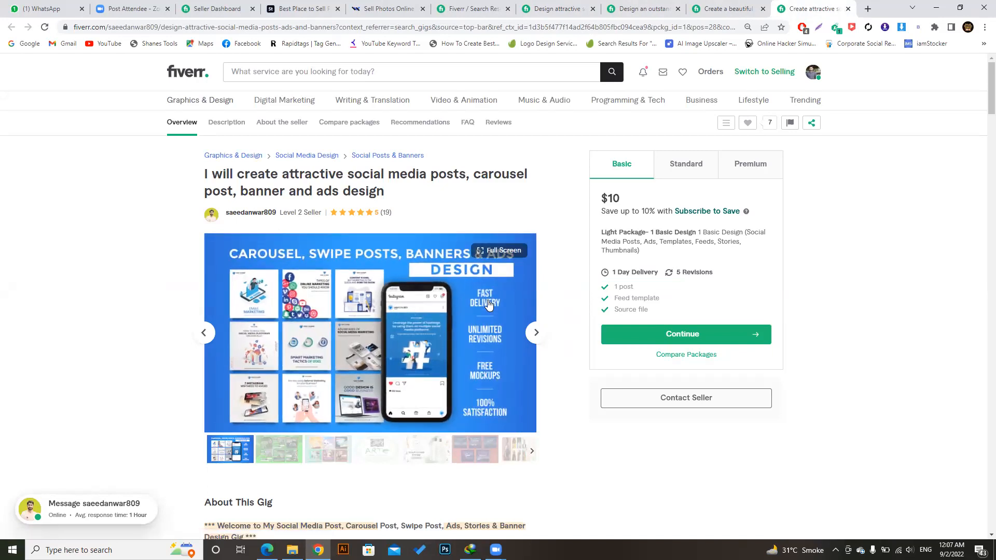
View the second gallery image of the social media posts, carousel, banner and ads gig once more and return to the first.
{"action": "left_click", "coordinate": [538, 334]}
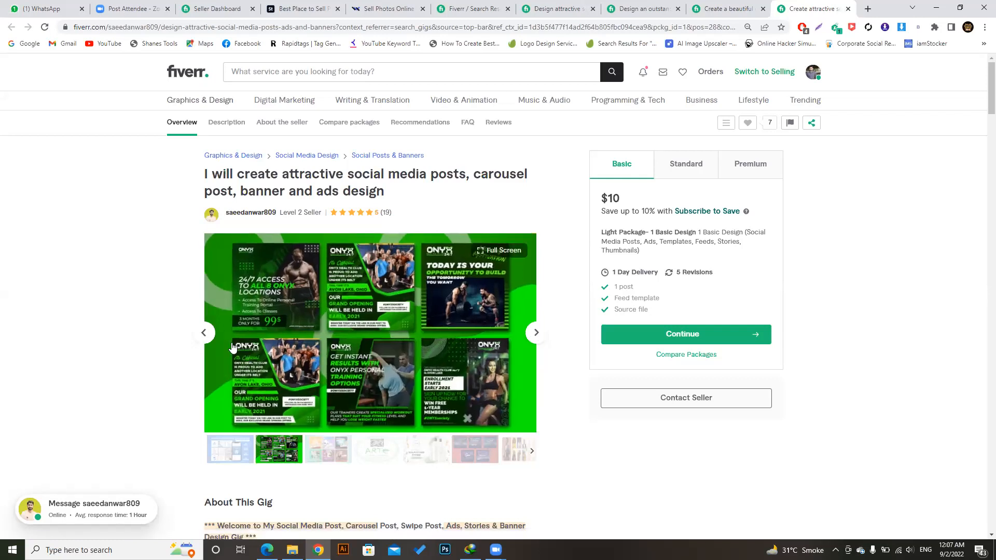
{"action": "left_click", "coordinate": [203, 332]}
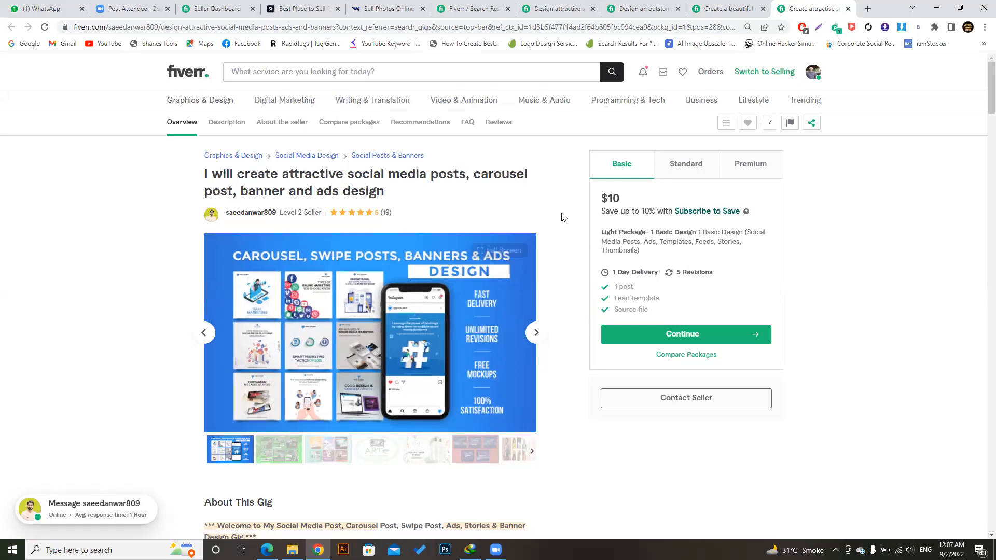
Close the attractive posts, outstanding feed and beautiful carousel gig pages, keeping the social media posts, carousel, banner and ads gig open.
{"action": "left_click", "coordinate": [735, 8]}
{"action": "left_click", "coordinate": [646, 8]}
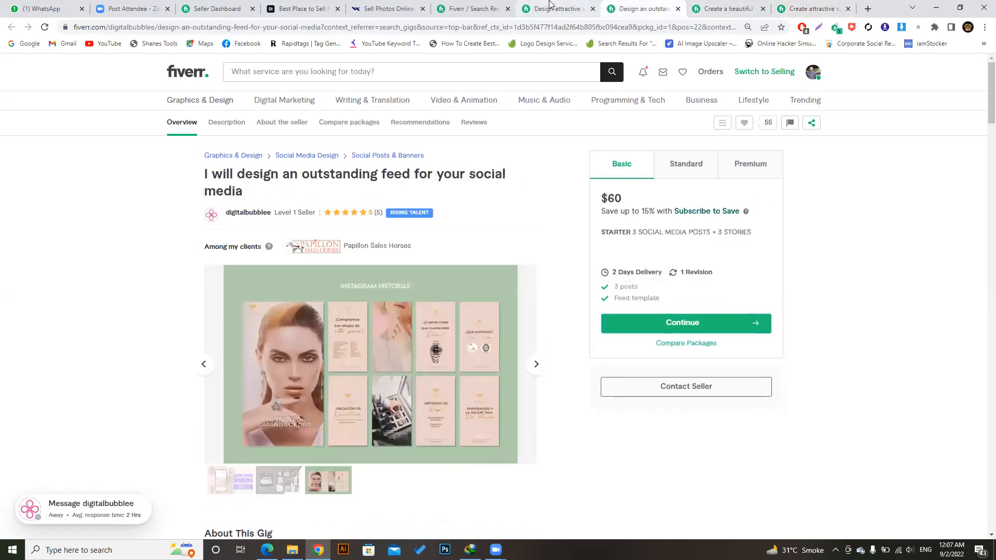
{"action": "left_click", "coordinate": [550, 3]}
{"action": "left_click", "coordinate": [593, 9]}
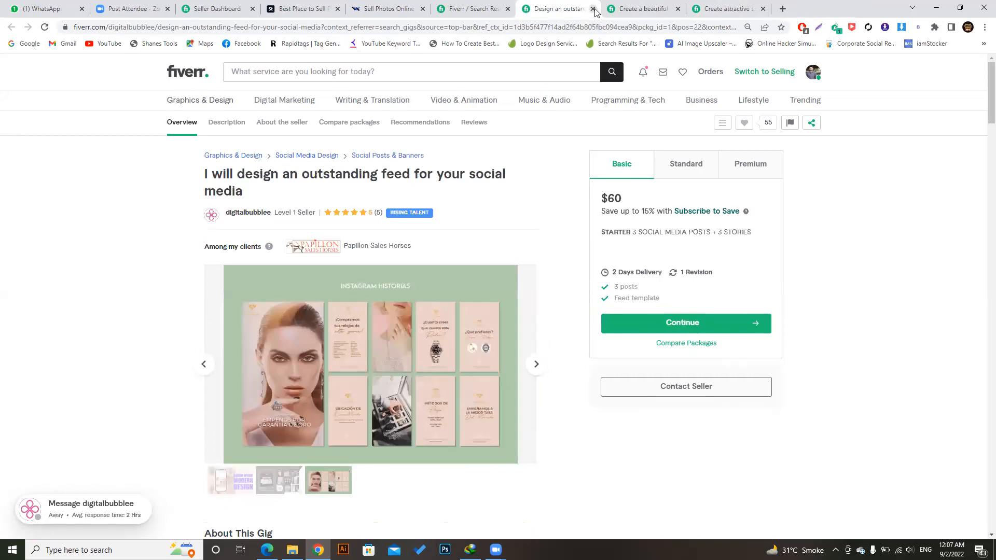
{"action": "left_click", "coordinate": [593, 9]}
{"action": "left_click", "coordinate": [593, 9]}
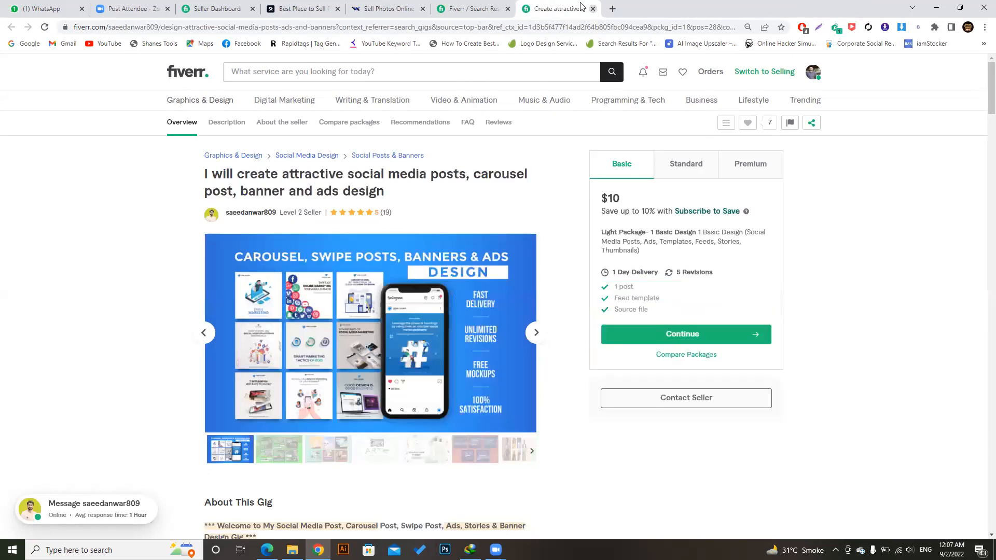
Load behance.net in place of the remaining gig page.
{"action": "left_click", "coordinate": [535, 27]}
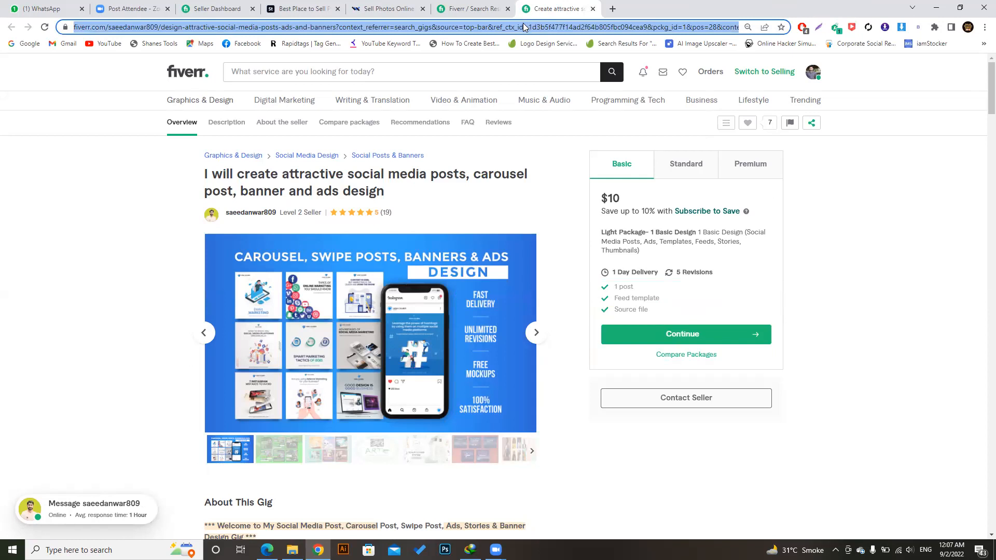
{"action": "type", "text": "behance.net"}
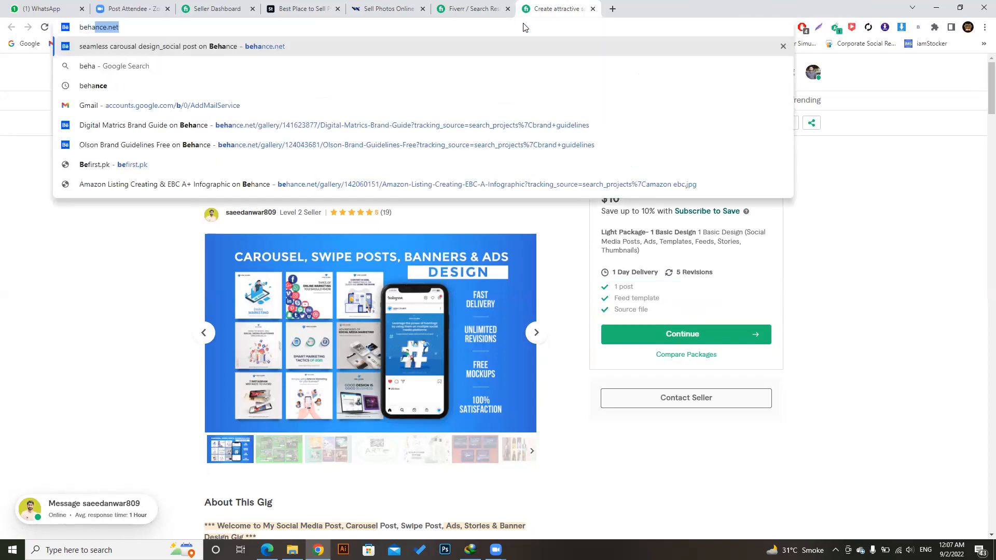
{"action": "key", "text": "Return"}
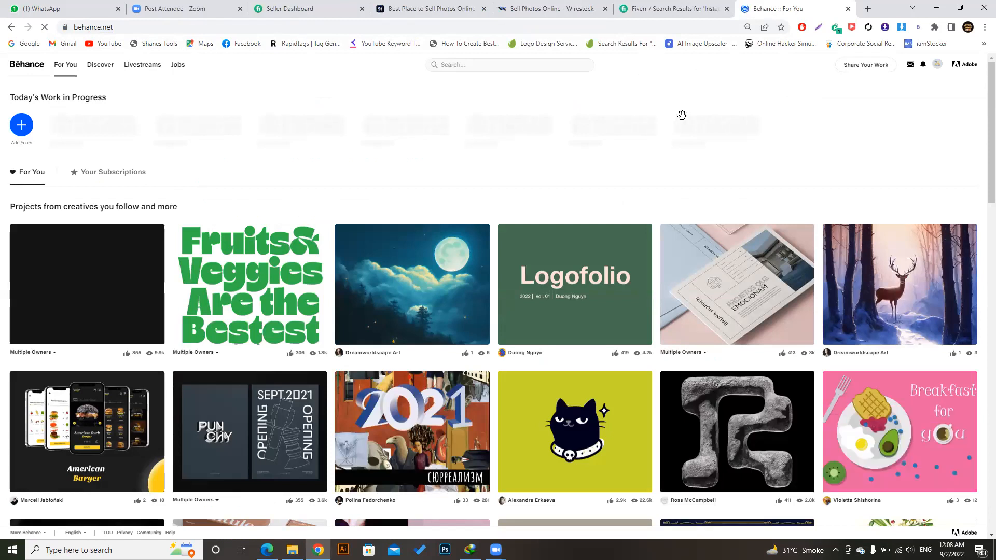
Search Behance for "instagram carousel post".
{"action": "left_click", "coordinate": [516, 64]}
{"action": "type", "text": "Isn"}
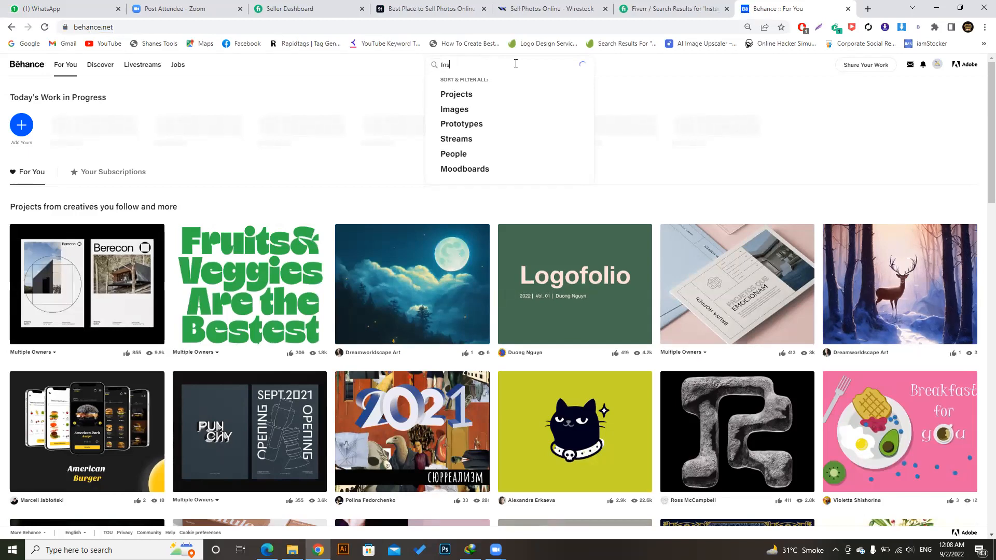
{"action": "key", "text": "BackSpace"}
{"action": "key", "text": "BackSpace"}
{"action": "type", "text": "ram carouse"}
{"action": "key", "text": "Return"}
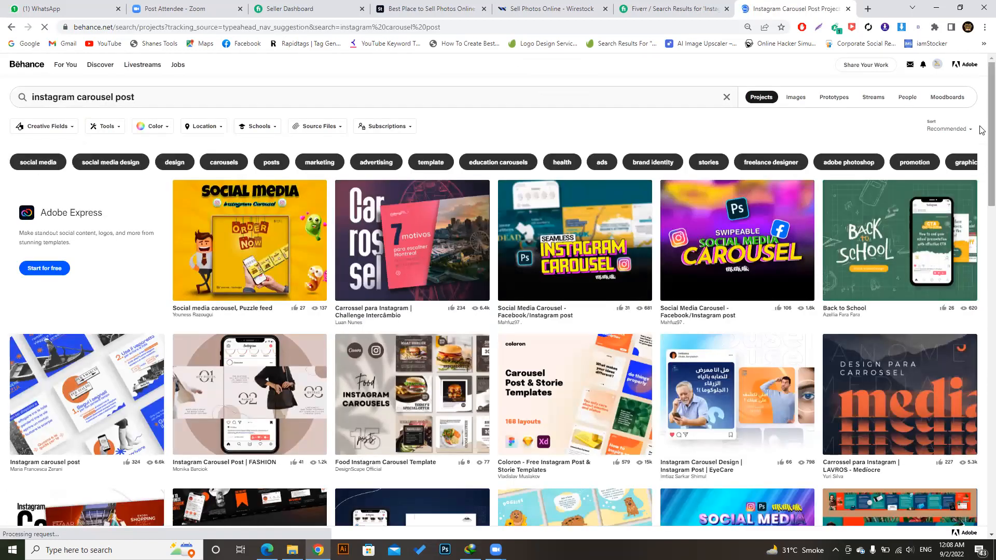
Browse the Instagram carousel post project results for suitable reference designs.
{"action": "scroll", "coordinate": [982, 142], "scroll_direction": "down", "scroll_amount": 1}
{"action": "scroll", "coordinate": [983, 142], "scroll_direction": "down", "scroll_amount": 1}
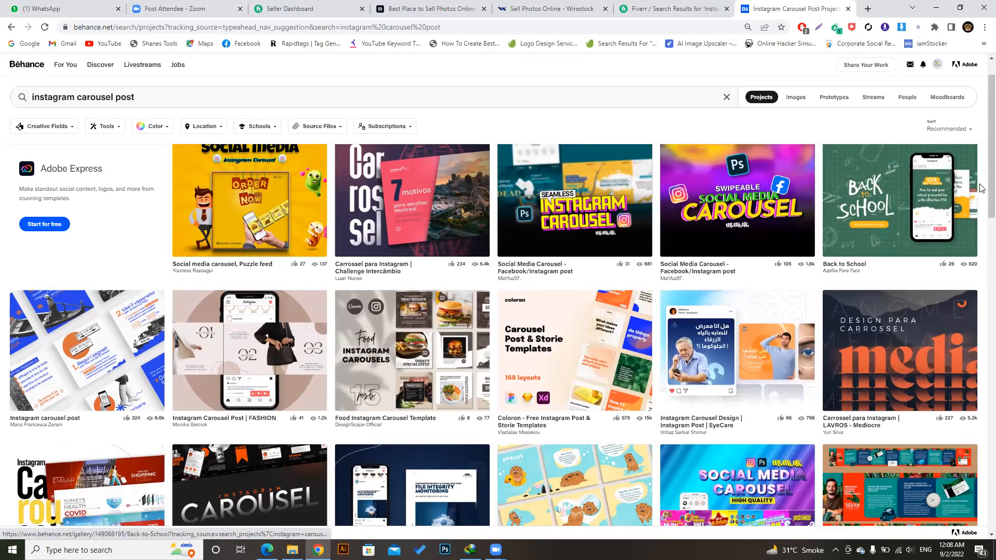
{"action": "scroll", "coordinate": [983, 150], "scroll_direction": "up", "scroll_amount": 1}
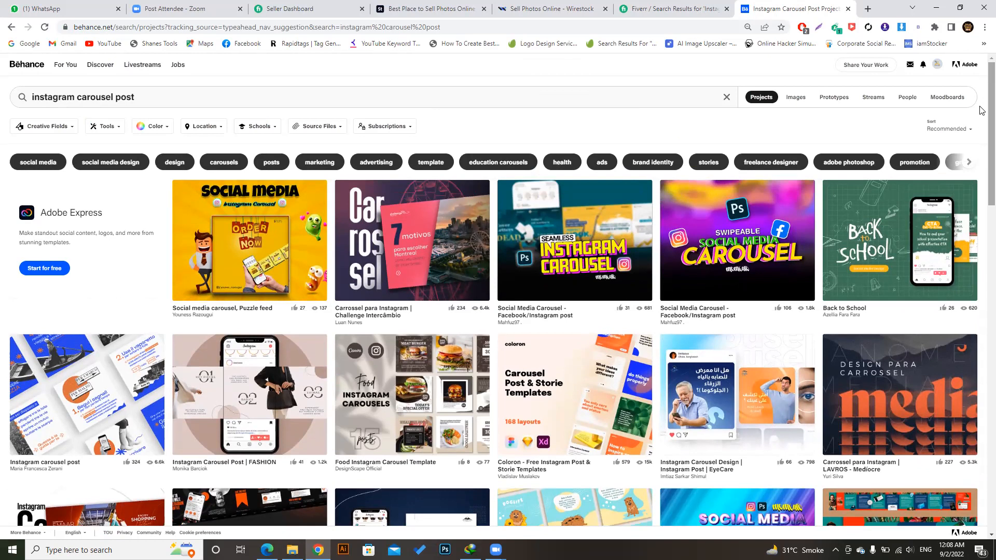
{"action": "scroll", "coordinate": [982, 151], "scroll_direction": "down", "scroll_amount": 4}
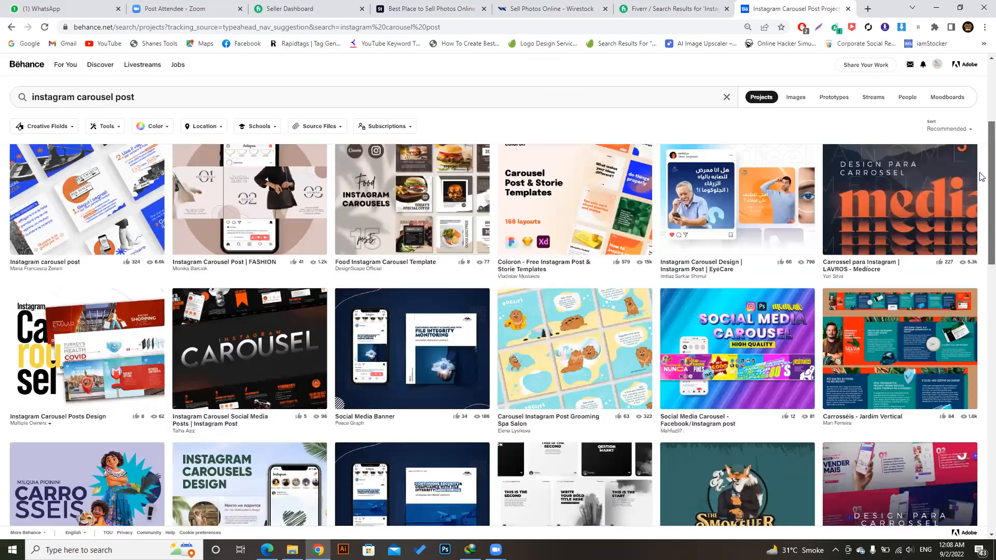
{"action": "scroll", "coordinate": [982, 177], "scroll_direction": "down", "scroll_amount": 1}
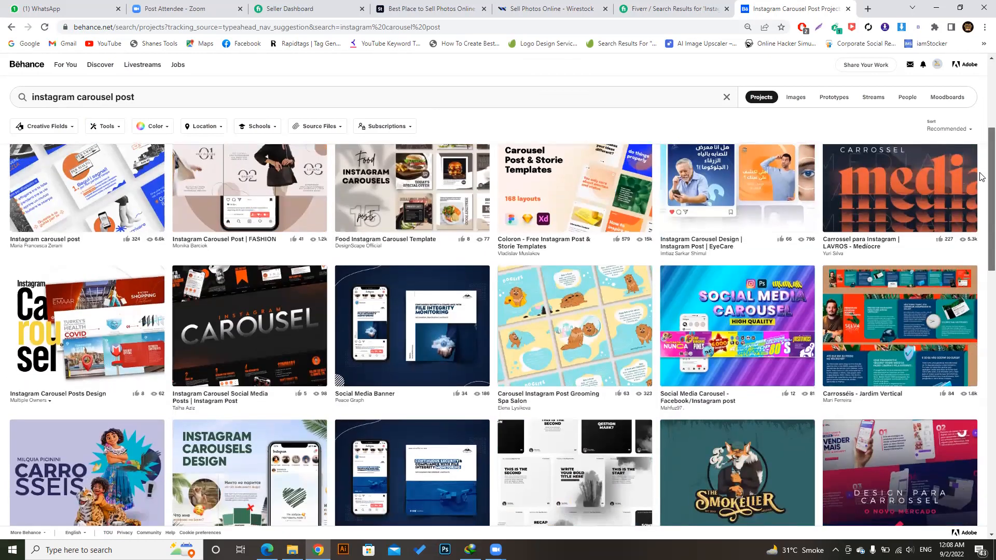
{"action": "scroll", "coordinate": [982, 179], "scroll_direction": "down", "scroll_amount": 1}
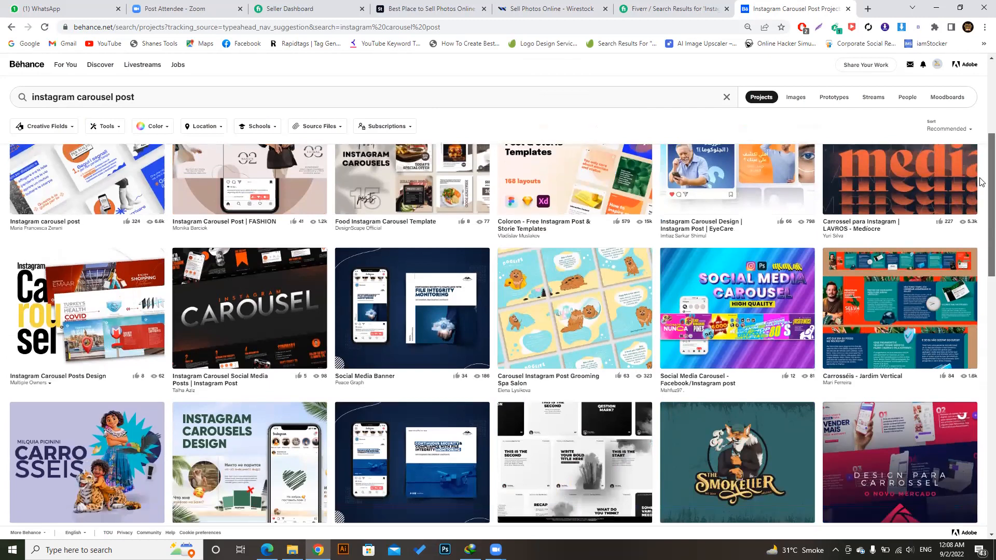
{"action": "scroll", "coordinate": [982, 182], "scroll_direction": "down", "scroll_amount": 2}
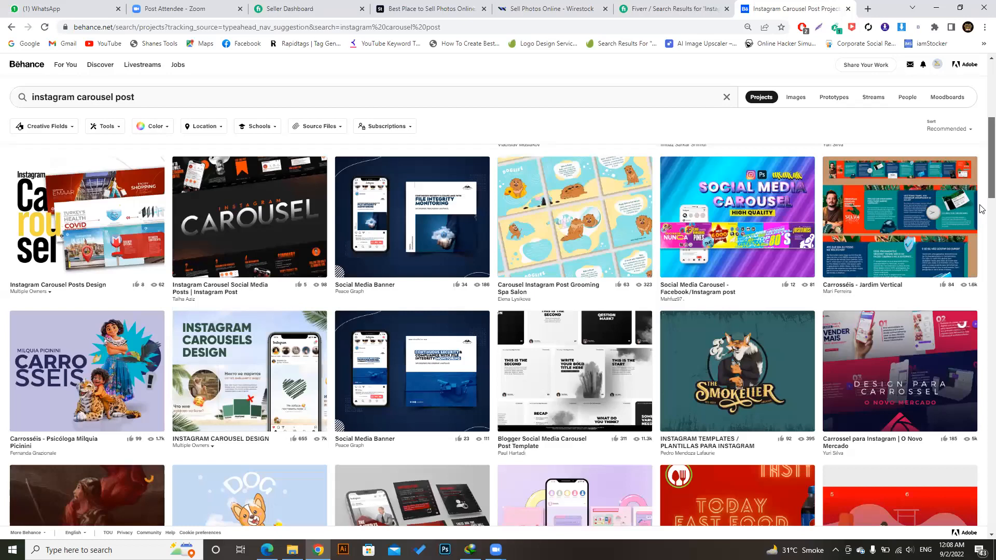
{"action": "scroll", "coordinate": [982, 213], "scroll_direction": "down", "scroll_amount": 1}
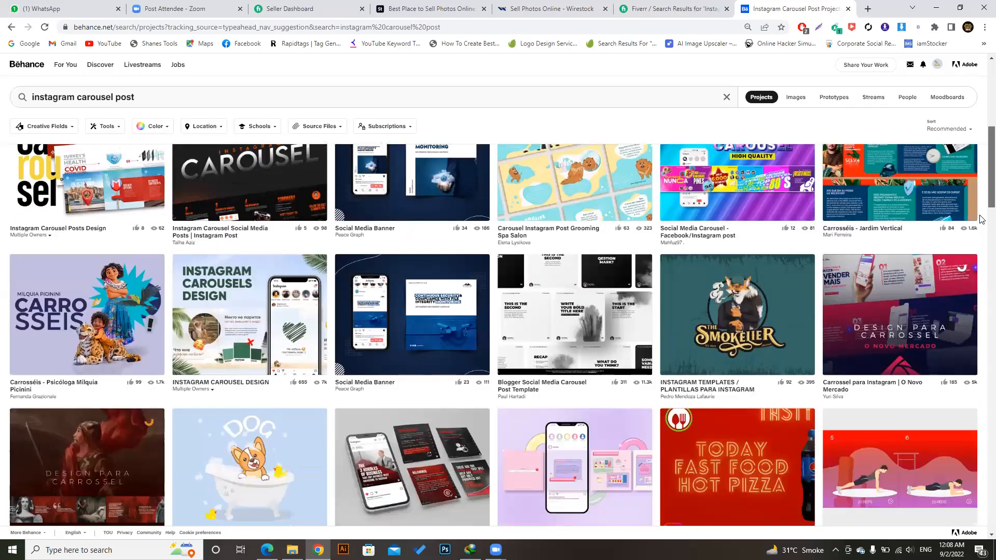
{"action": "scroll", "coordinate": [982, 219], "scroll_direction": "down", "scroll_amount": 3}
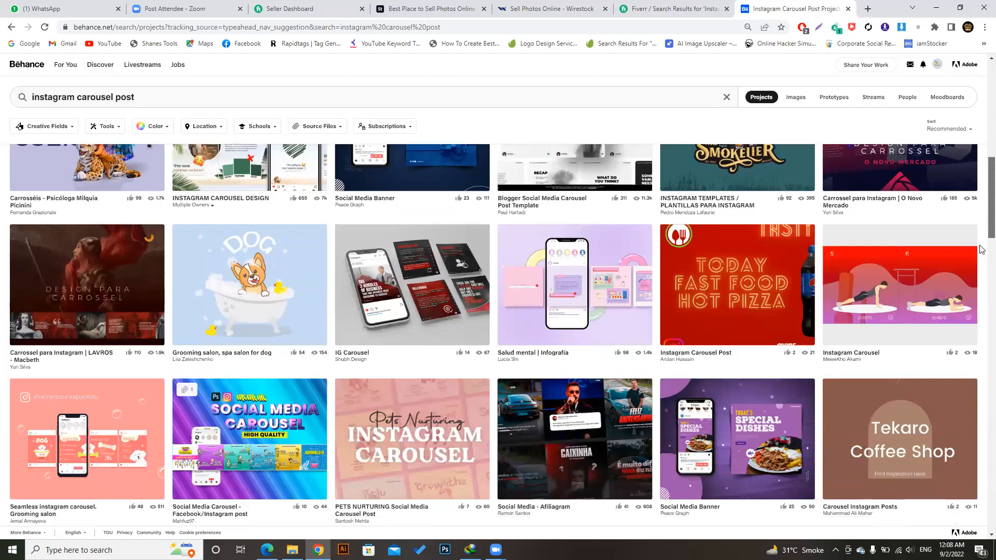
{"action": "scroll", "coordinate": [981, 260], "scroll_direction": "down", "scroll_amount": 4}
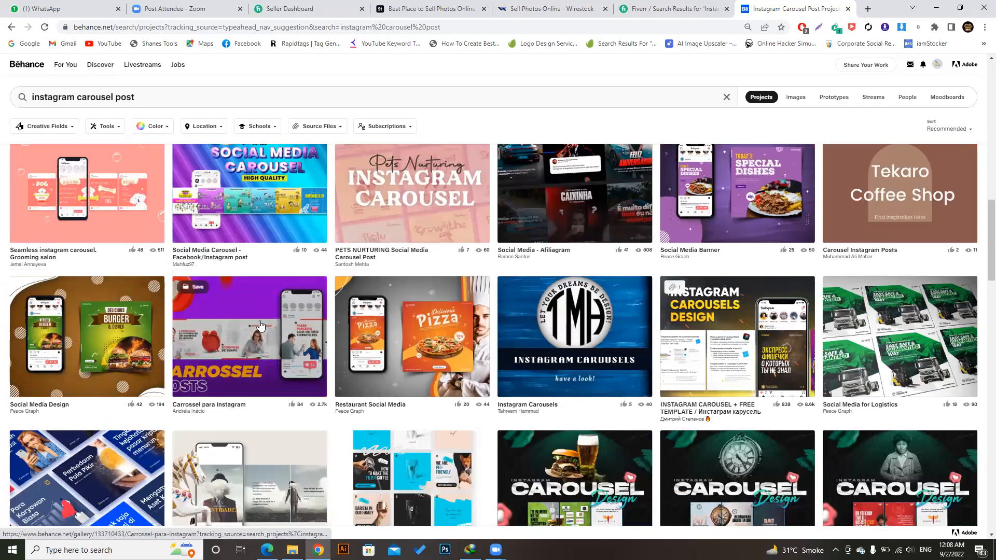
Open the purple "Carrossel para Instagram" project in a new tab and view its cover image.
{"action": "right_click", "coordinate": [240, 319]}
{"action": "left_click", "coordinate": [288, 328]}
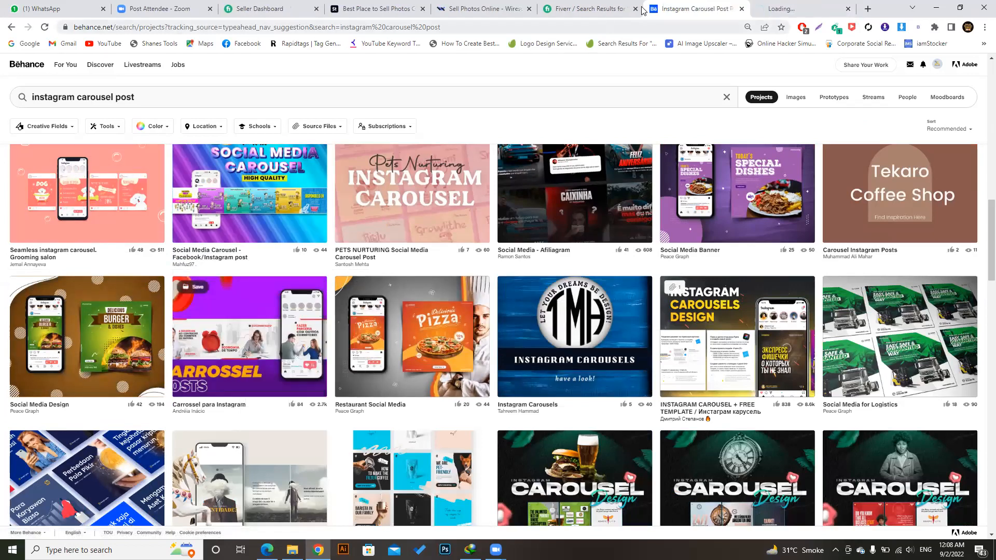
{"action": "left_click", "coordinate": [799, 9]}
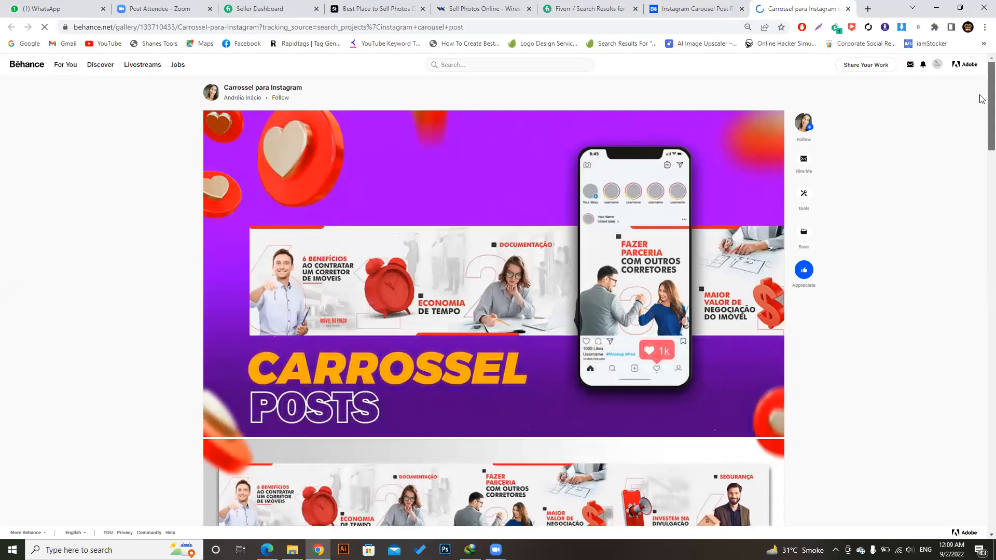
{"action": "mouse_move", "coordinate": [980, 95]}
{"action": "left_mouse_down"}
{"action": "mouse_move", "coordinate": [981, 240]}
{"action": "mouse_move", "coordinate": [981, 96]}
{"action": "left_mouse_up"}
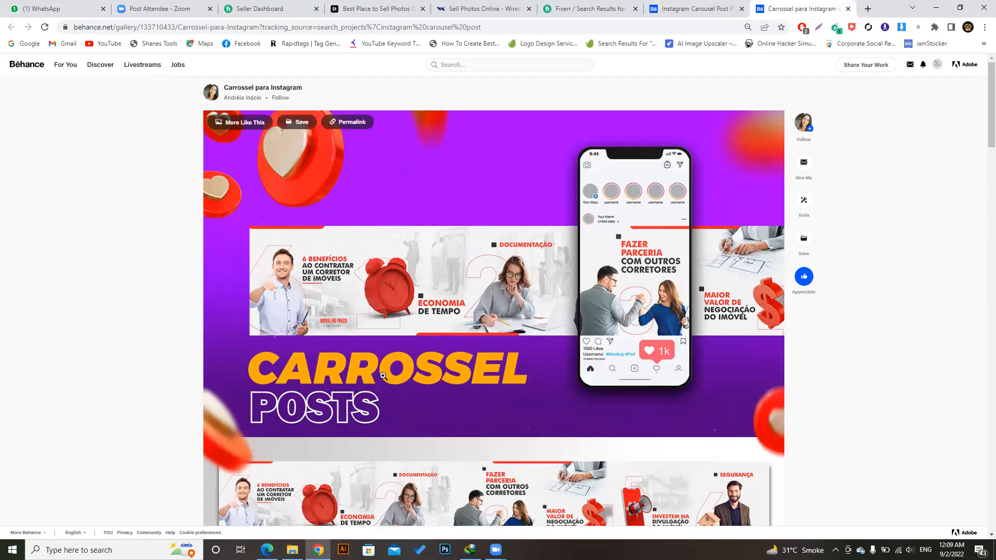
Return to the search results and open "Social Media Content | The Drip Story" and "Instagram Carousel Post for Real estate" in new tabs.
{"action": "left_click", "coordinate": [690, 5]}
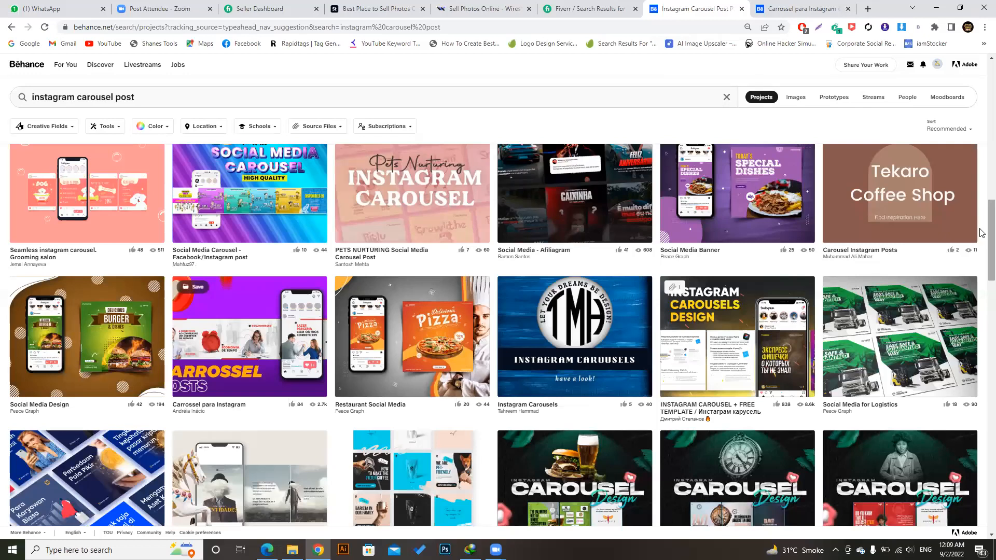
{"action": "scroll", "coordinate": [982, 233], "scroll_direction": "down", "scroll_amount": 4}
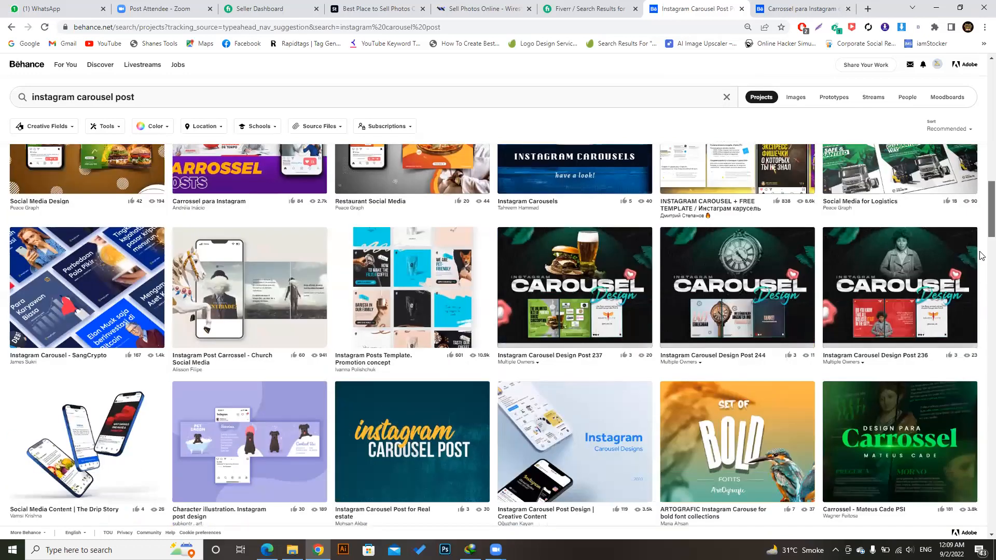
{"action": "scroll", "coordinate": [982, 255], "scroll_direction": "down", "scroll_amount": 4}
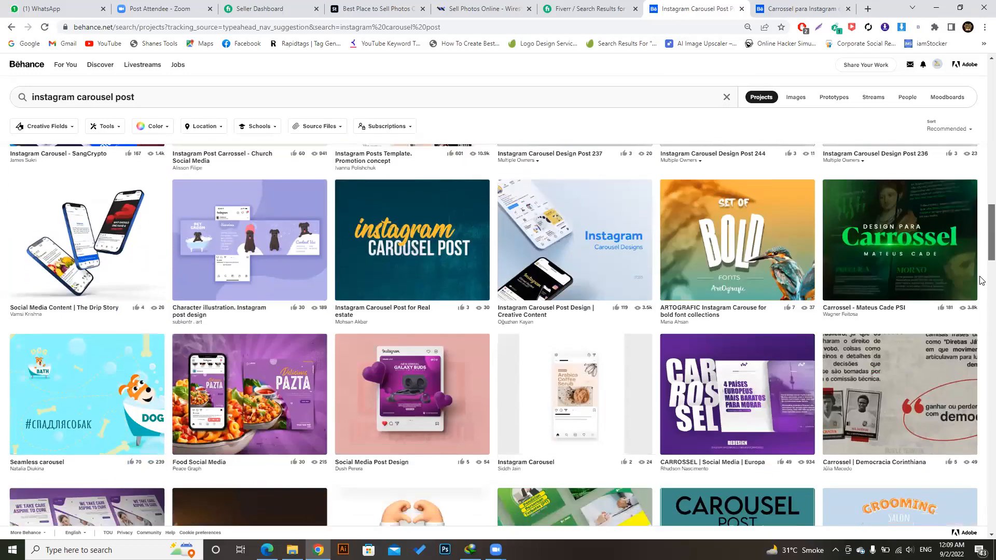
{"action": "right_click", "coordinate": [133, 236]}
{"action": "left_click", "coordinate": [151, 233]}
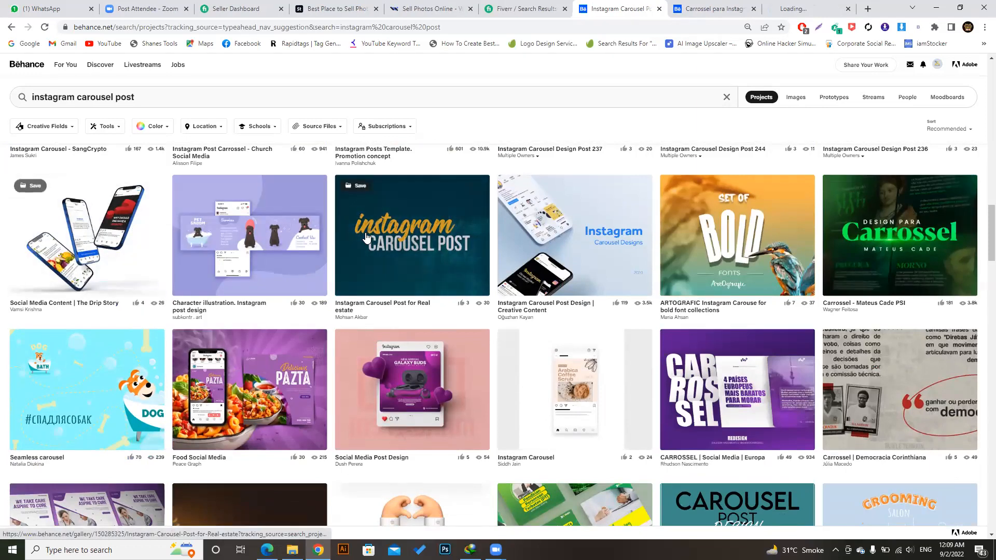
{"action": "right_click", "coordinate": [393, 213]}
{"action": "left_click", "coordinate": [420, 221]}
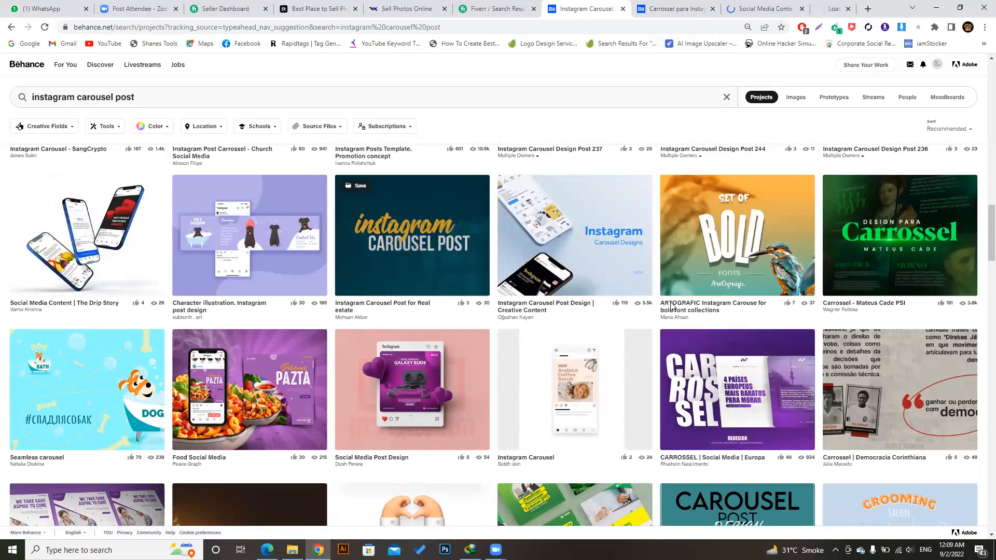
Open the teal "Carousel Post Design" project from further down the results in a new tab.
{"action": "scroll", "coordinate": [982, 269], "scroll_direction": "down", "scroll_amount": 3}
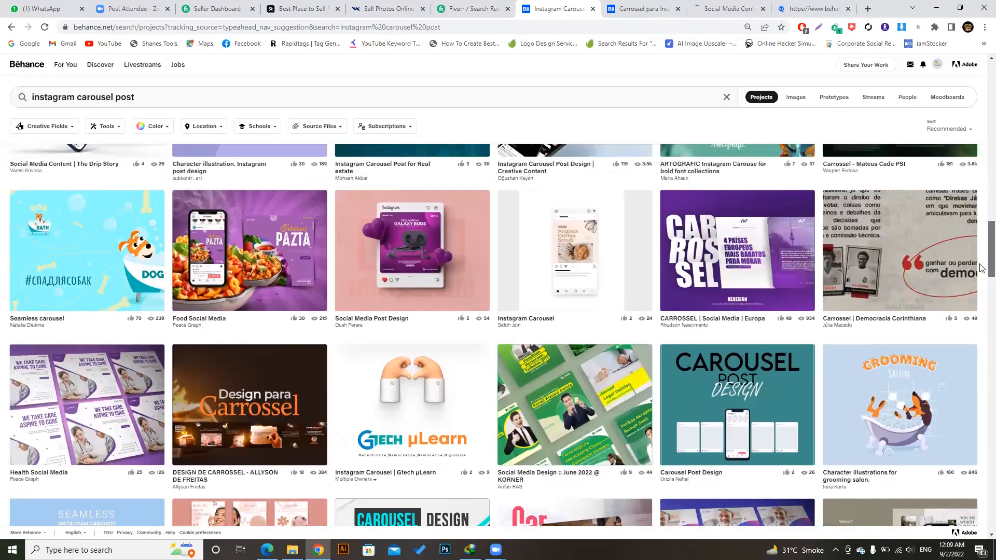
{"action": "scroll", "coordinate": [982, 268], "scroll_direction": "down", "scroll_amount": 3}
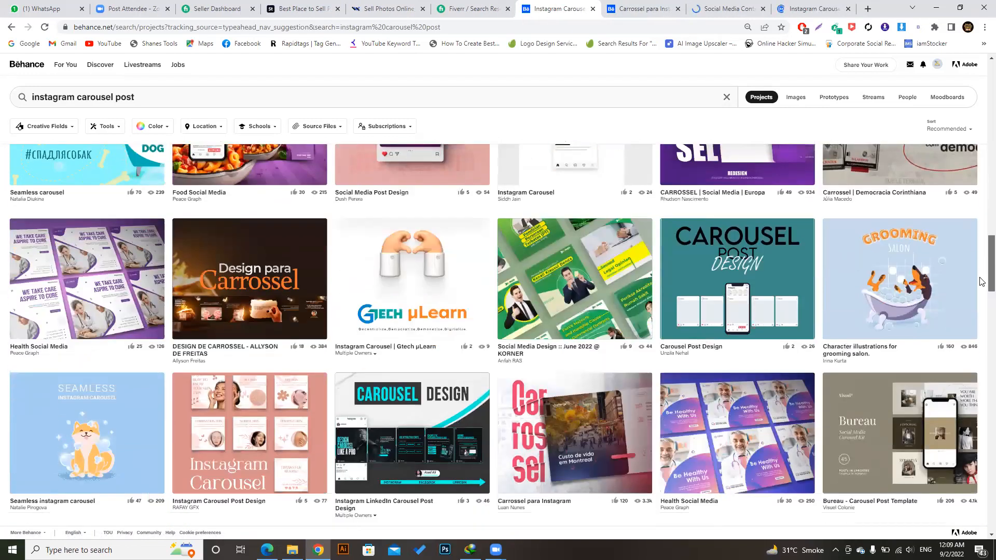
{"action": "right_click", "coordinate": [757, 251]}
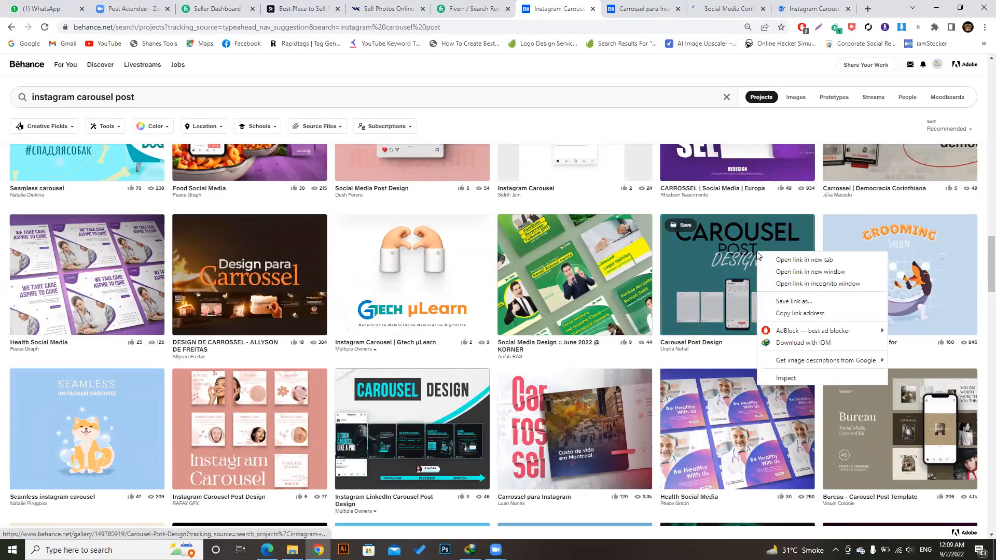
{"action": "left_click", "coordinate": [771, 260]}
Switch to the "Social Media Content | The Drip Story" project and examine its designs down to the Teenpreneur Carousel Posts section.
{"action": "left_click", "coordinate": [587, 5]}
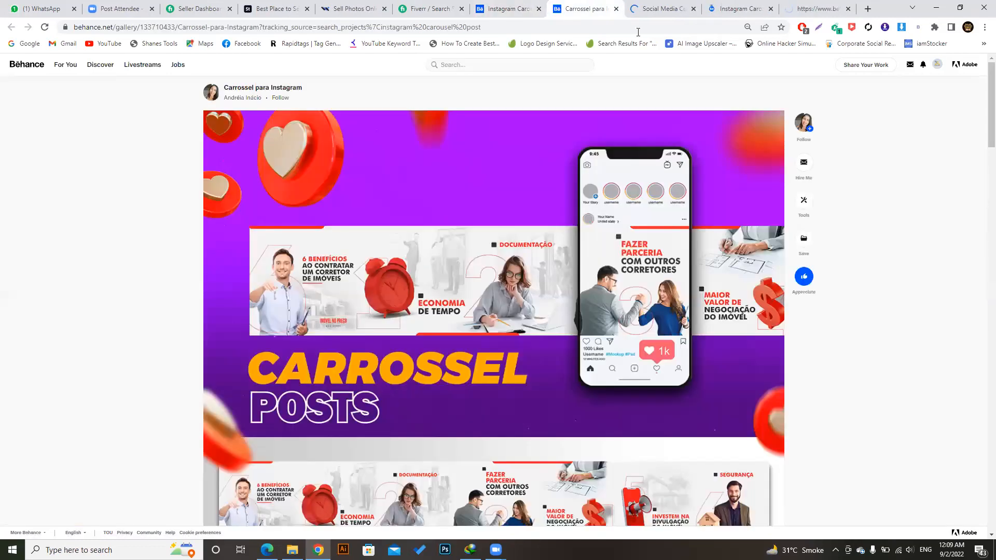
{"action": "left_click", "coordinate": [666, 8]}
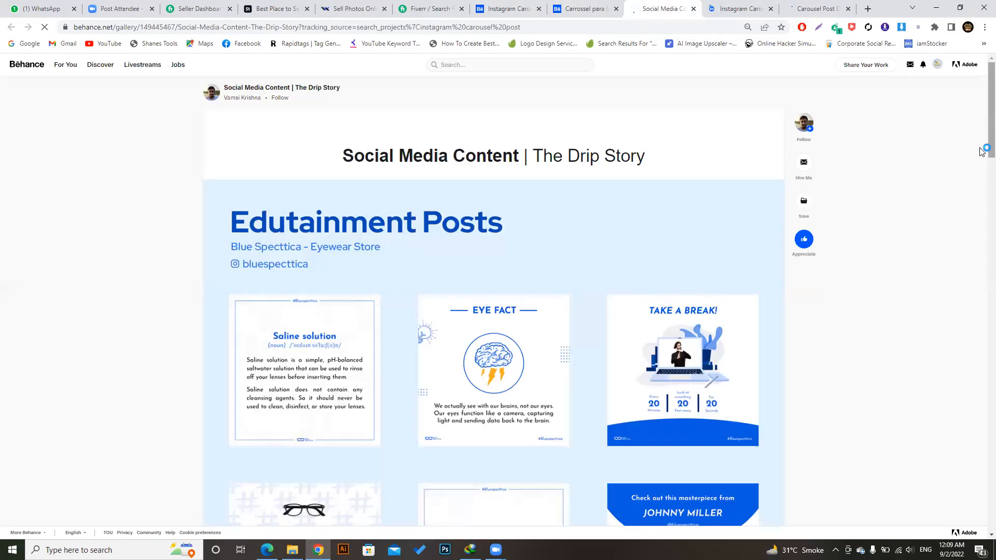
{"action": "scroll", "coordinate": [983, 208], "scroll_direction": "down", "scroll_amount": 10}
{"action": "scroll", "coordinate": [979, 216], "scroll_direction": "up", "scroll_amount": 3}
{"action": "scroll", "coordinate": [978, 236], "scroll_direction": "down", "scroll_amount": 4}
{"action": "scroll", "coordinate": [981, 278], "scroll_direction": "down", "scroll_amount": 3}
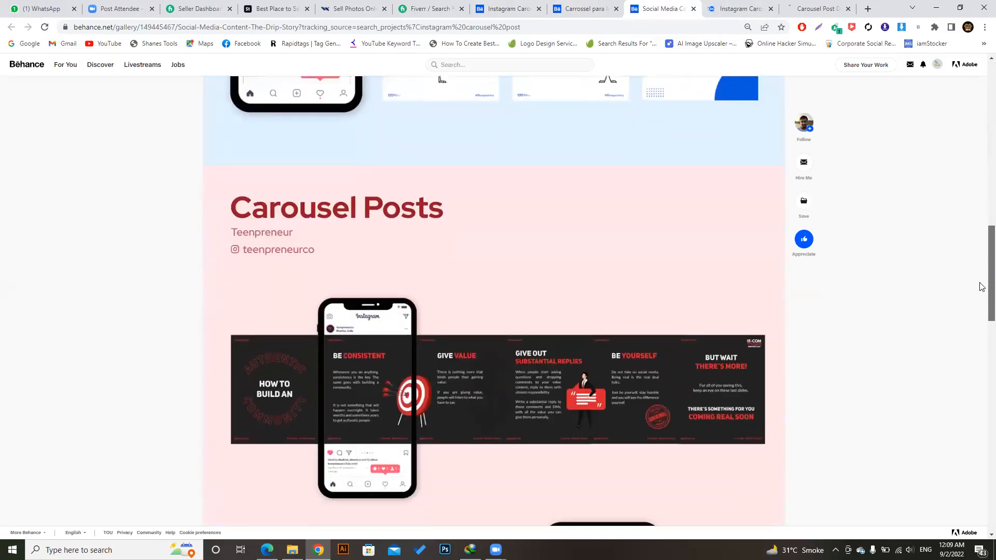
{"action": "scroll", "coordinate": [983, 292], "scroll_direction": "down", "scroll_amount": 1}
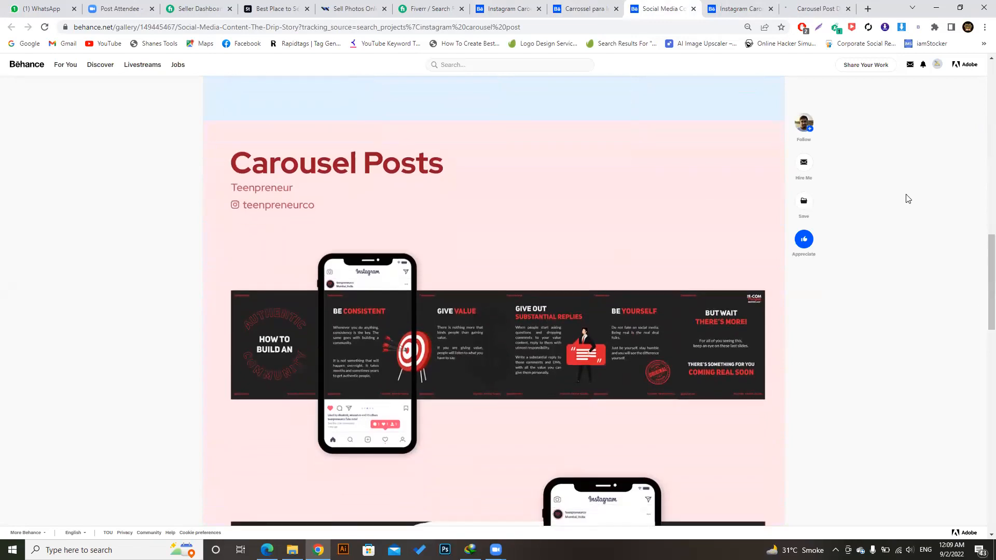
Download the pink Teenpreneur Carousel Posts image into the Instagram 02 subfolder and view the downloaded file.
{"action": "left_click", "coordinate": [902, 27]}
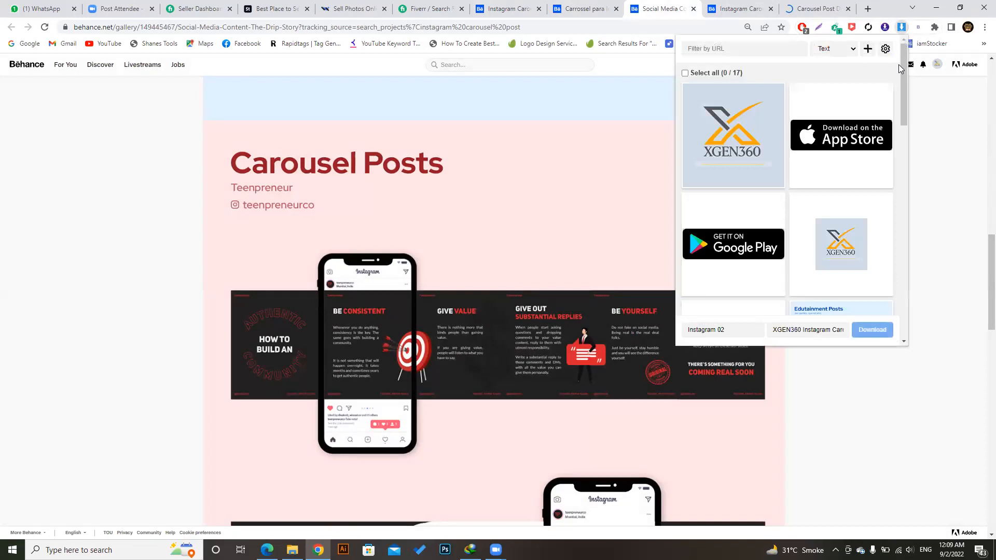
{"action": "left_click_drag", "start_coordinate": [901, 70], "coordinate": [910, 173]}
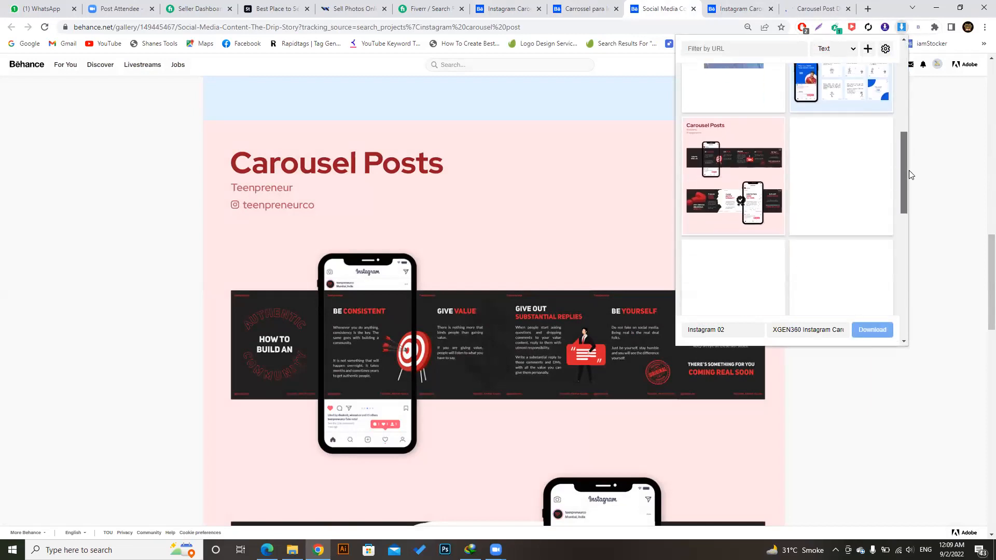
{"action": "left_click", "coordinate": [734, 177]}
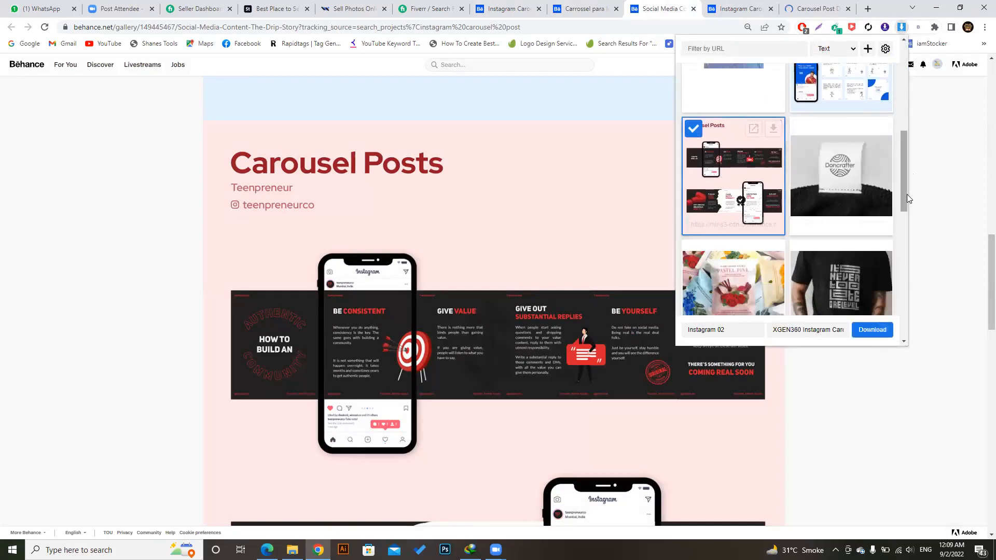
{"action": "left_click", "coordinate": [874, 330]}
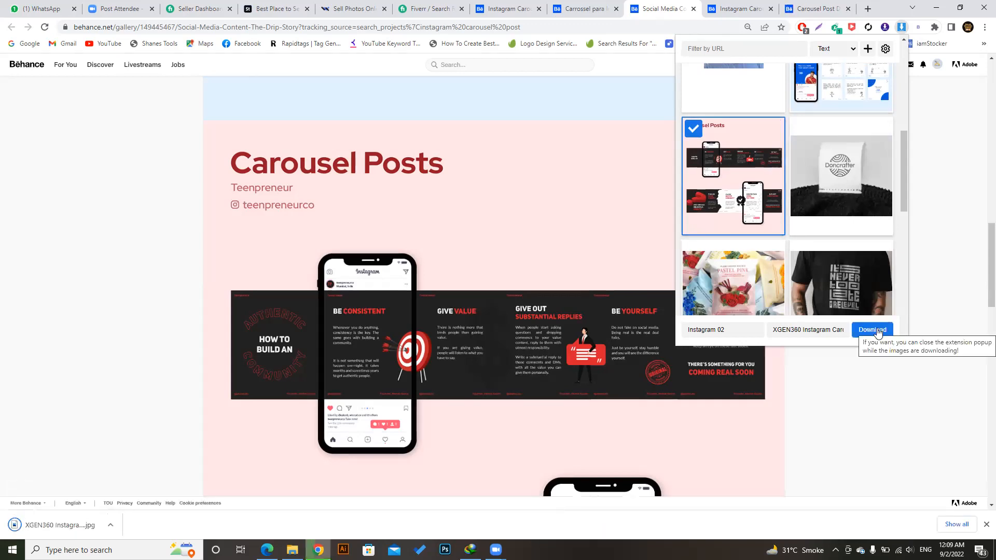
{"action": "left_click", "coordinate": [62, 524]}
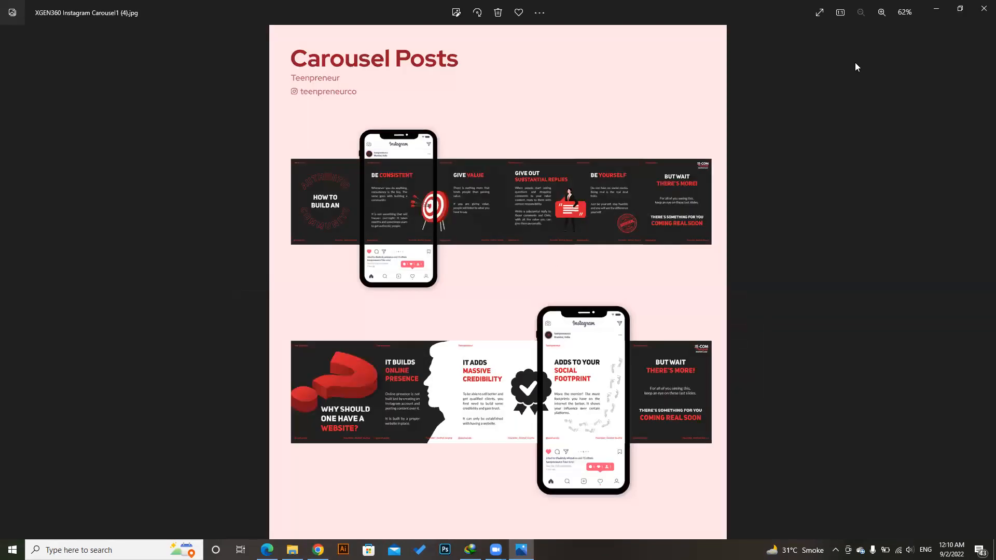
{"action": "left_click", "coordinate": [984, 8]}
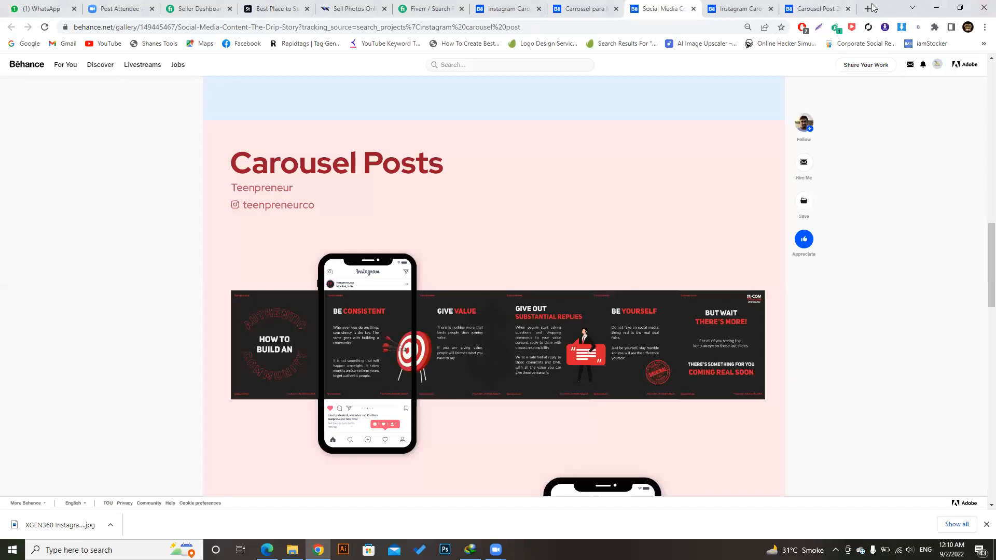
Open Canva in a new tab and create a new Whiteboard design.
{"action": "left_click", "coordinate": [868, 8]}
{"action": "type", "text": "canva"}
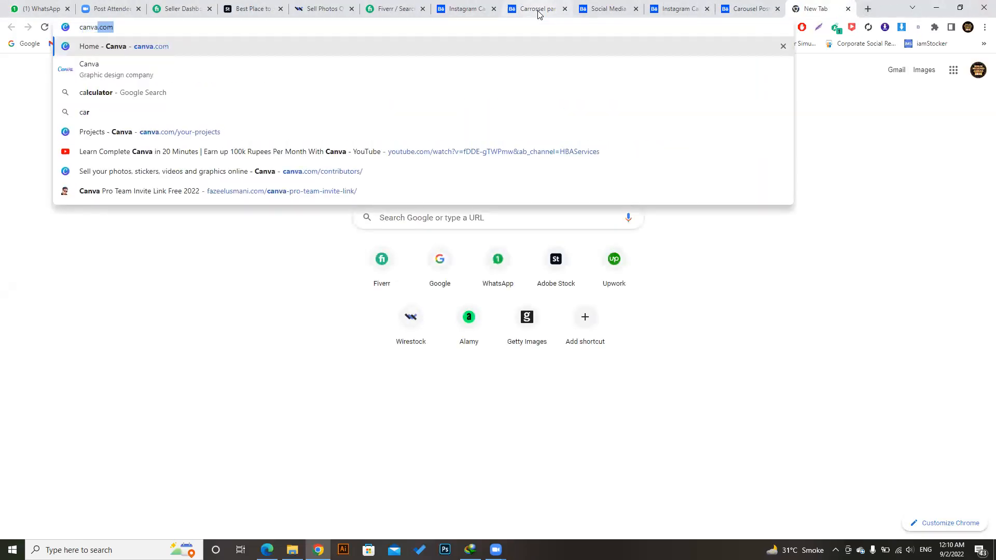
{"action": "key", "text": "Return"}
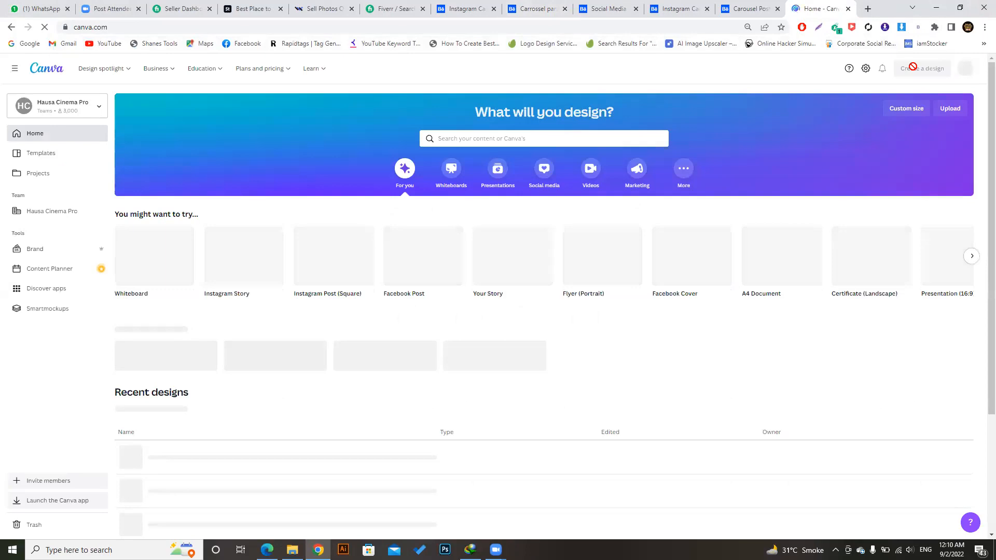
{"action": "left_click", "coordinate": [914, 70]}
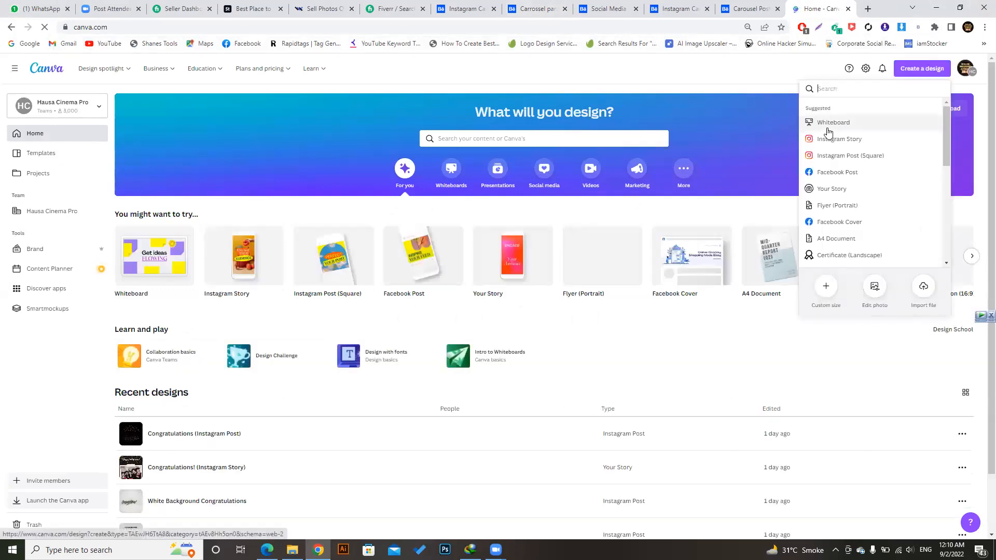
{"action": "left_click", "coordinate": [829, 129]}
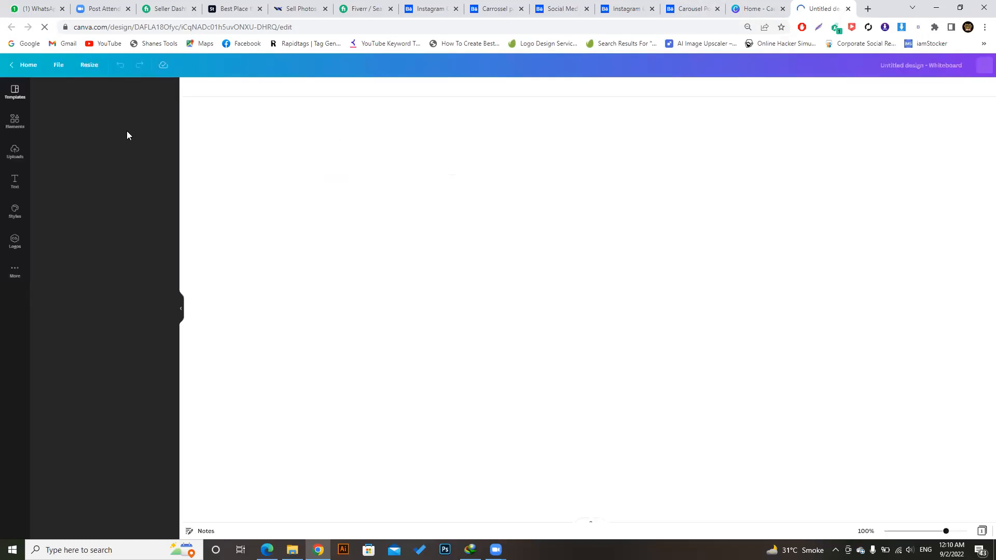
Make a resized copy of the whiteboard at 100 × 740 px.
{"action": "left_click", "coordinate": [91, 73]}
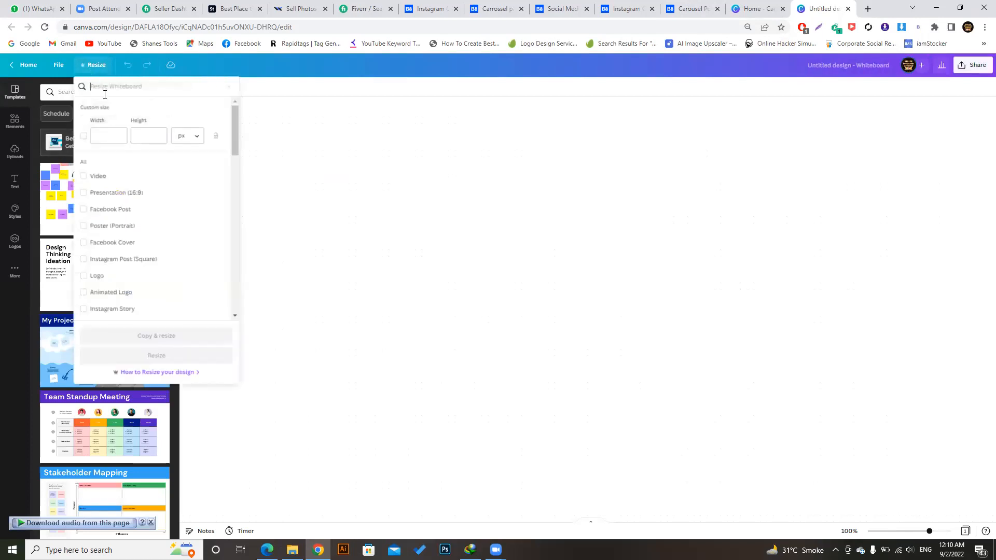
{"action": "left_click", "coordinate": [111, 134]}
{"action": "type", "text": "100"}
{"action": "left_click", "coordinate": [145, 136]}
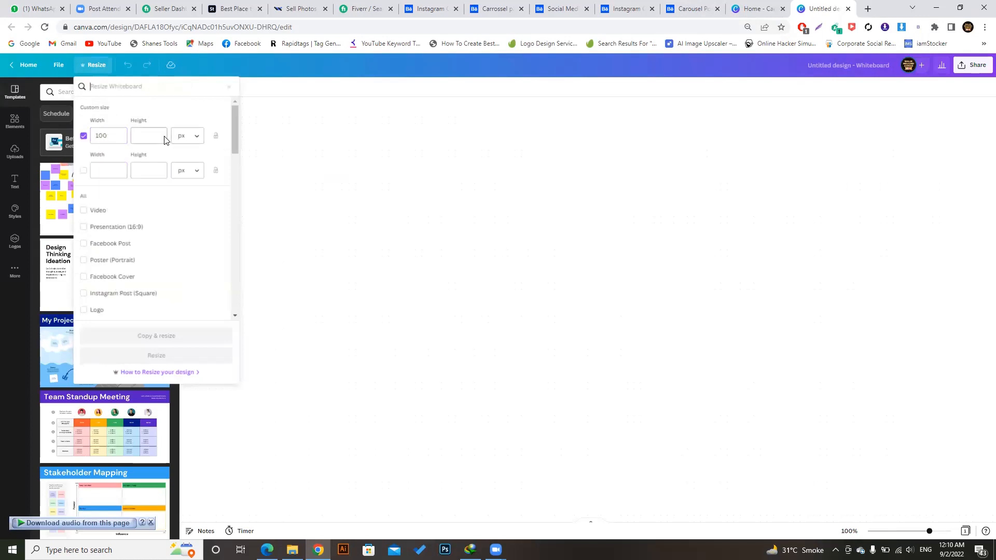
{"action": "type", "text": "740"}
{"action": "left_click", "coordinate": [168, 331]}
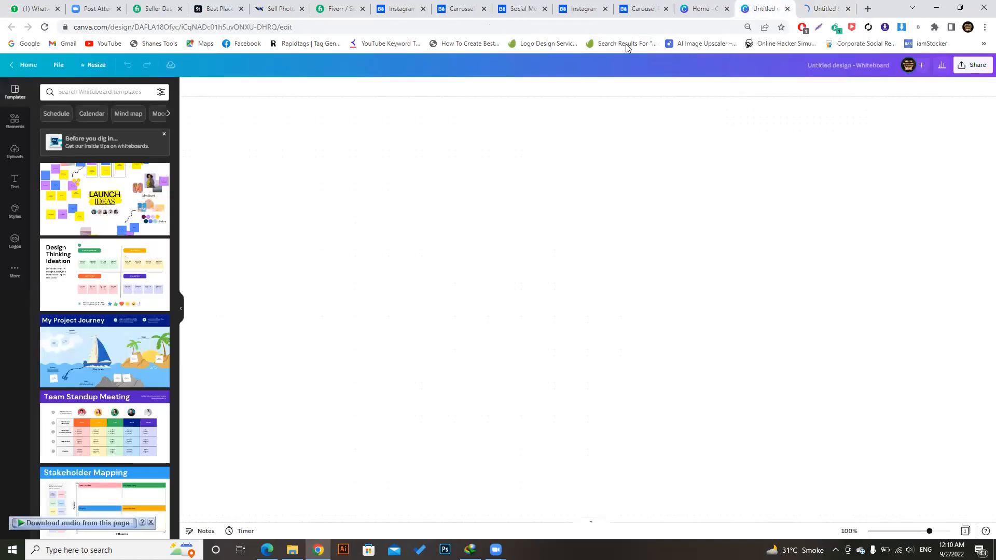
Make a resized copy of the whiteboard at 1100 × 740 px and close the 100 × 740 px design.
{"action": "left_click", "coordinate": [94, 64]}
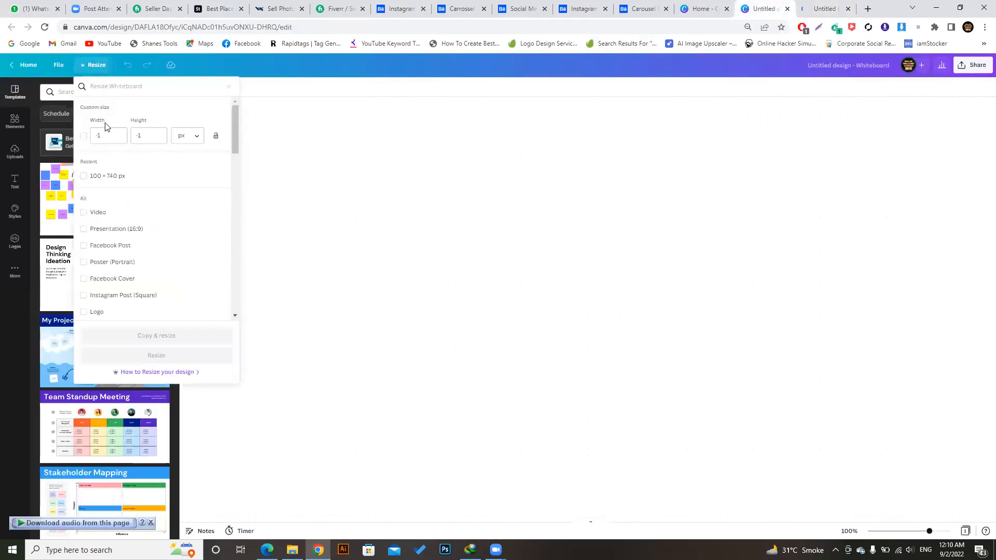
{"action": "left_click", "coordinate": [112, 138]}
{"action": "key", "text": "BackSpace"}
{"action": "key", "text": "BackSpace"}
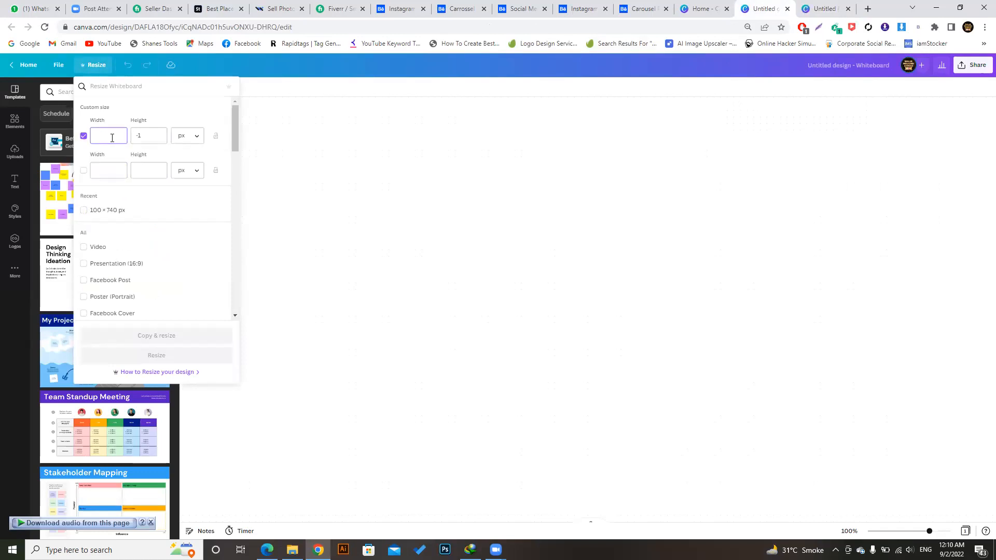
{"action": "left_click", "coordinate": [161, 134]}
{"action": "key", "text": "BackSpace"}
{"action": "key", "text": "BackSpace"}
{"action": "type", "text": "40"}
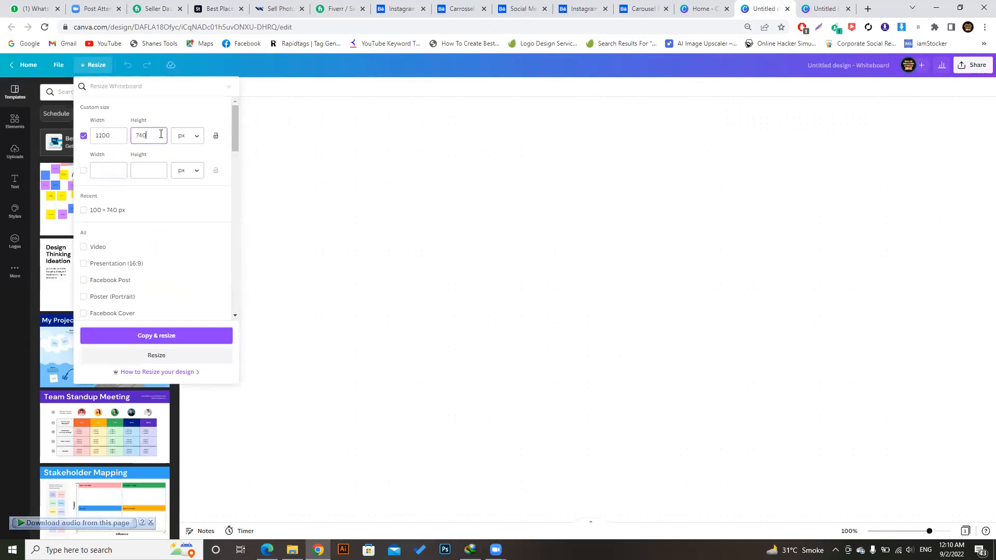
{"action": "left_click", "coordinate": [162, 338]}
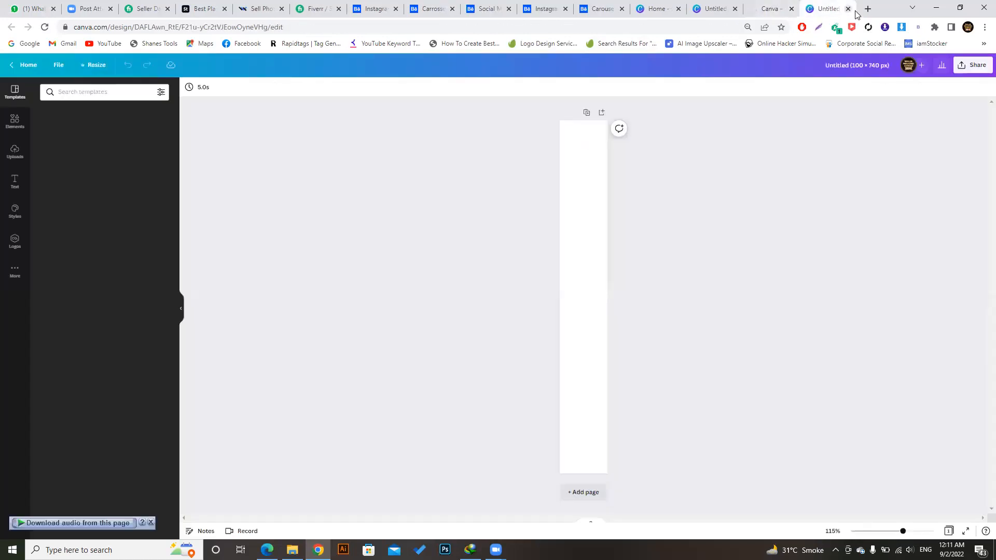
{"action": "left_click", "coordinate": [849, 9]}
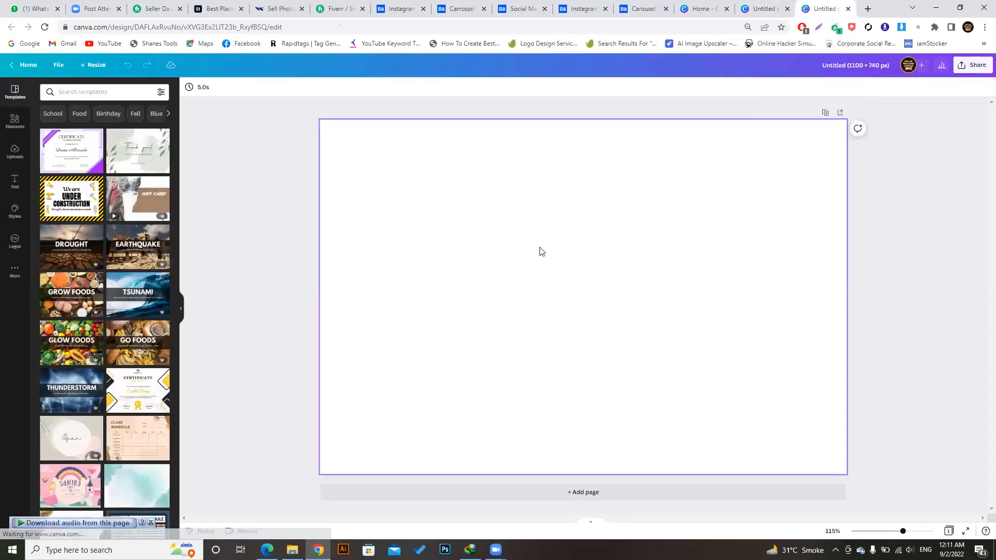
{"action": "left_click", "coordinate": [15, 152]}
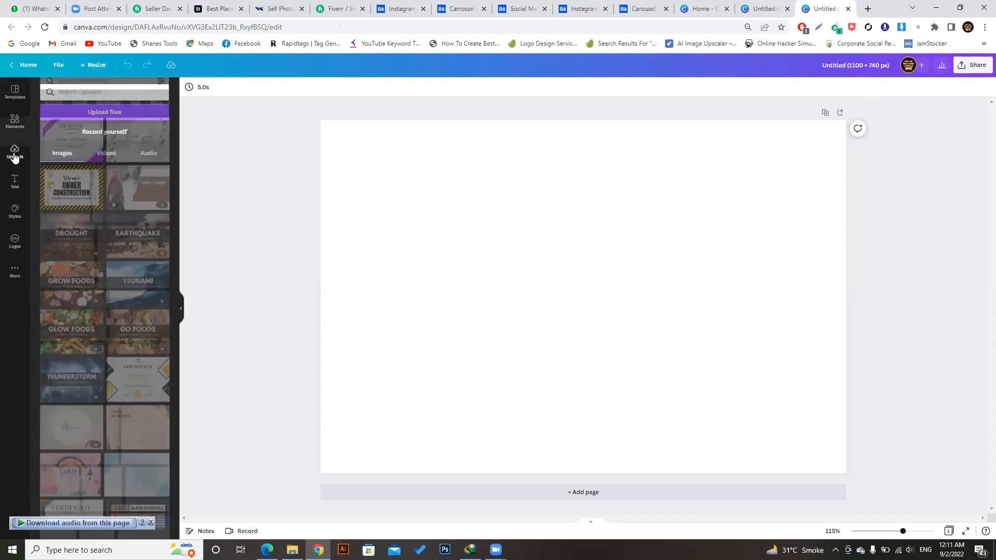
{"action": "left_click", "coordinate": [108, 115]}
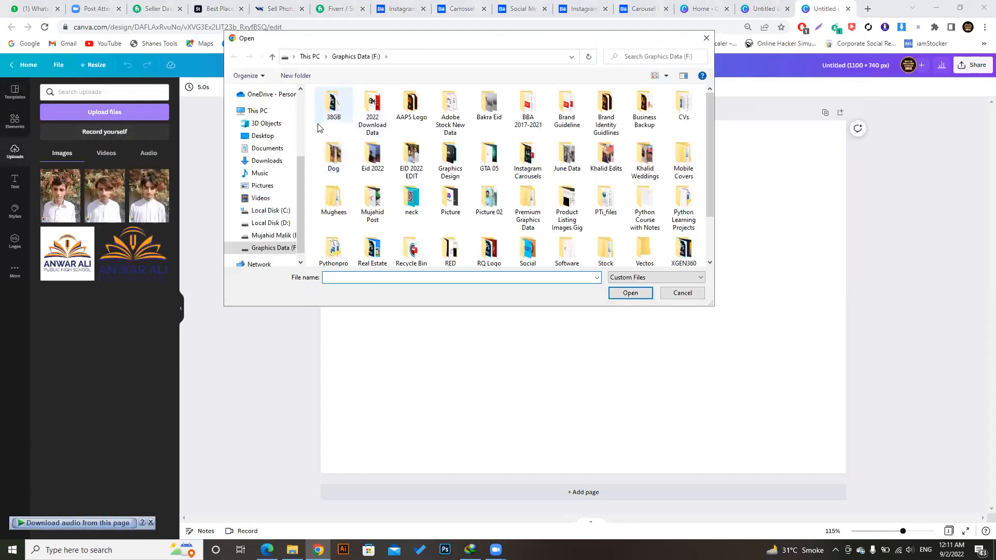
{"action": "left_click", "coordinate": [265, 162]}
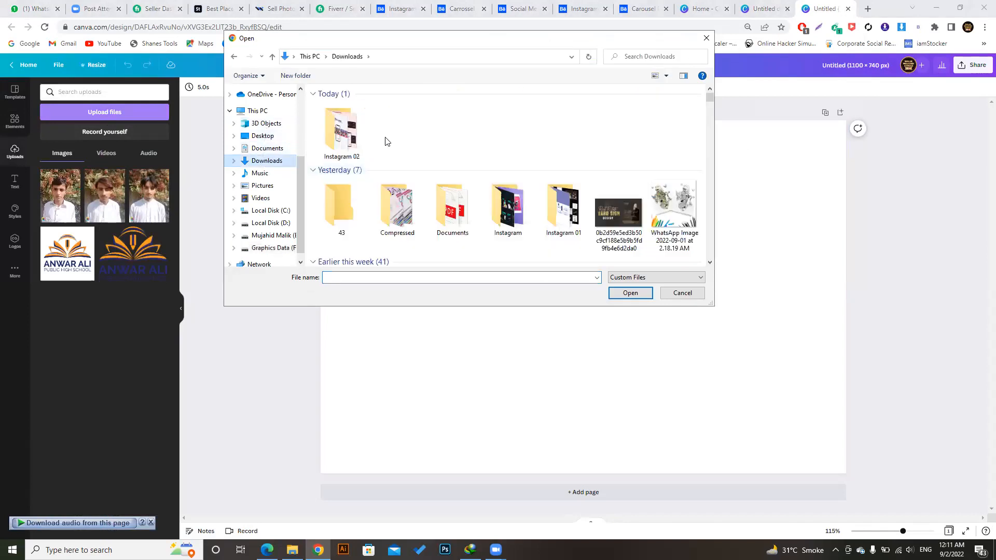
{"action": "double_click", "coordinate": [340, 134]}
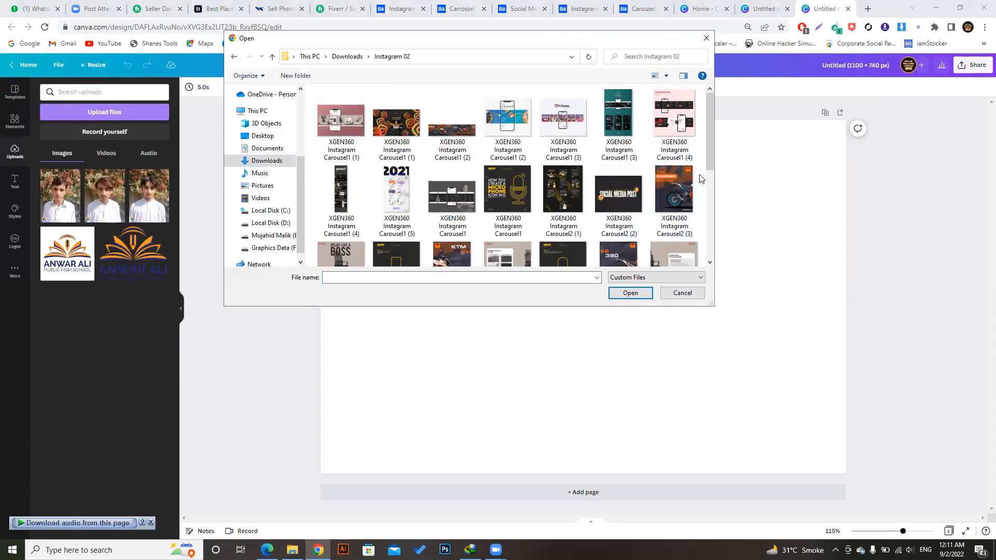
{"action": "mouse_move", "coordinate": [710, 154]}
{"action": "left_mouse_down"}
{"action": "mouse_move", "coordinate": [703, 239]}
{"action": "mouse_move", "coordinate": [696, 147]}
{"action": "left_mouse_up"}
{"action": "left_click", "coordinate": [707, 38]}
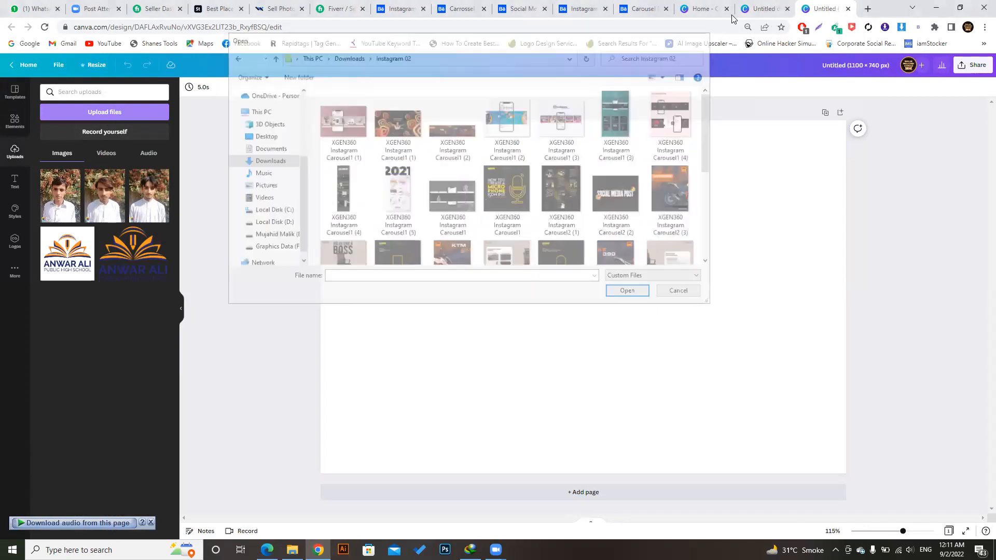
Return to the "Social Media Content | The Drip Story" project and clear the image downloader's save subfolder.
{"action": "left_click", "coordinate": [521, 9]}
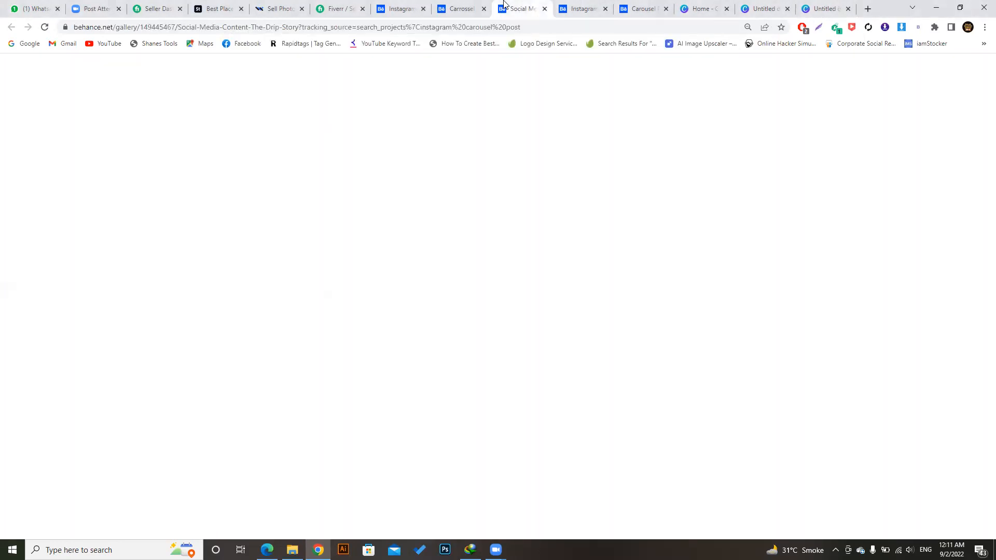
{"action": "left_click", "coordinate": [461, 8]}
{"action": "left_click", "coordinate": [531, 5]}
{"action": "left_click", "coordinate": [902, 27]}
{"action": "left_click_drag", "start_coordinate": [747, 330], "coordinate": [566, 350]}
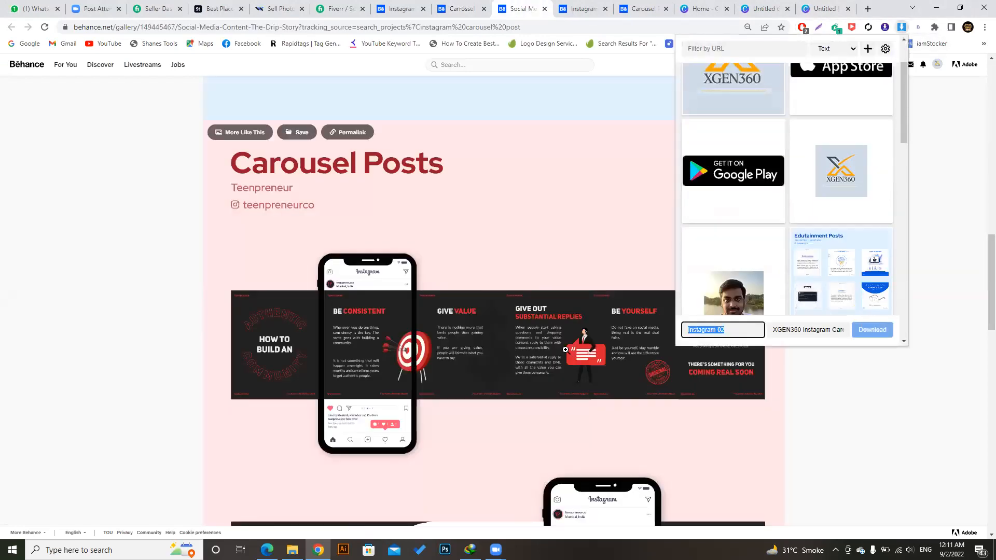
{"action": "key", "text": "BackSpace"}
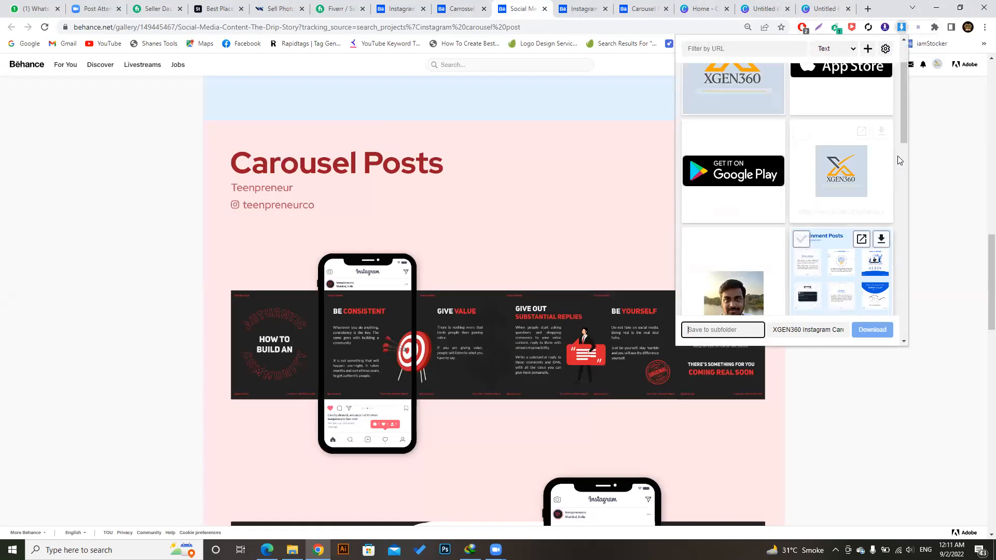
{"action": "left_click", "coordinate": [867, 438]}
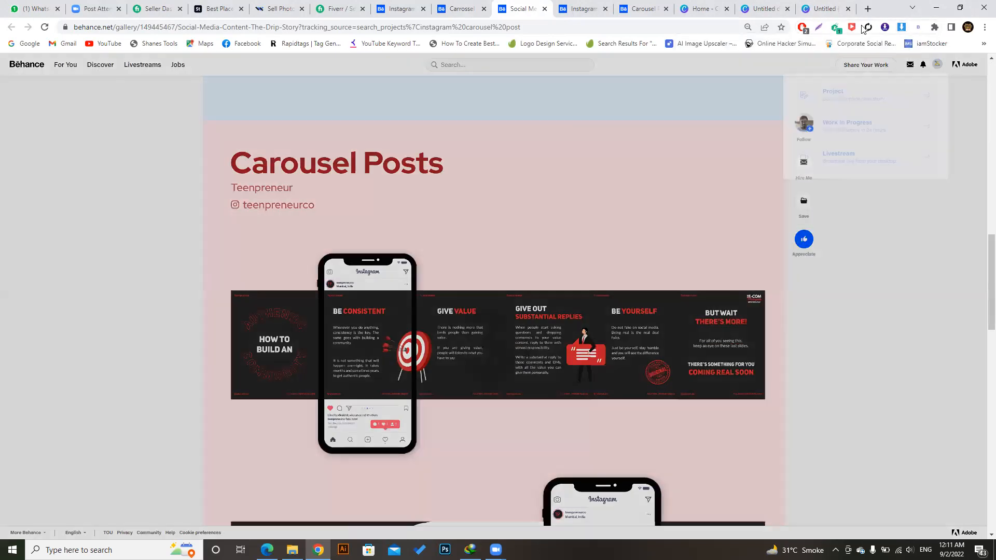
Download the pink Teenpreneur Carousel Posts image again, straight into the Downloads folder.
{"action": "left_click", "coordinate": [902, 27]}
{"action": "left_click_drag", "start_coordinate": [902, 107], "coordinate": [783, 195]}
{"action": "left_click", "coordinate": [778, 195]}
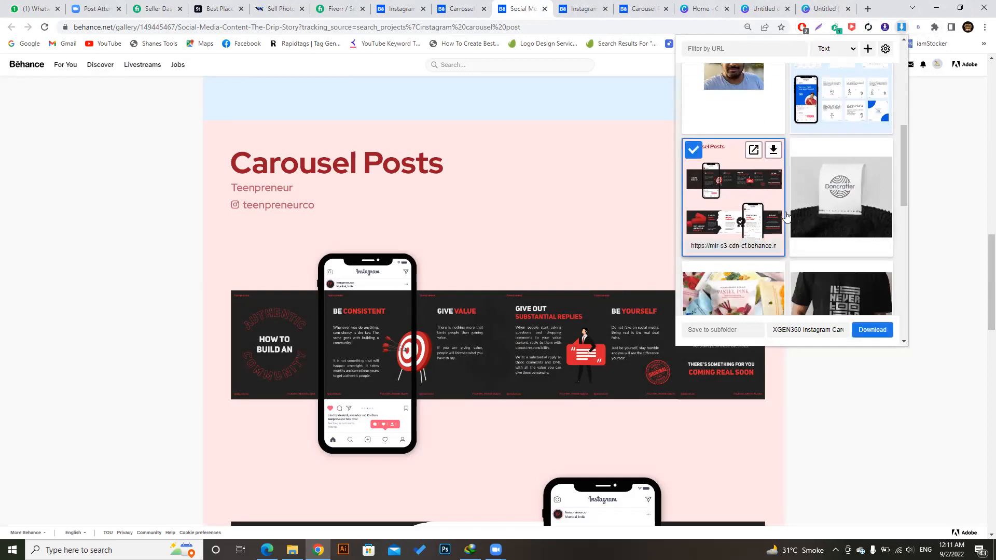
{"action": "left_click", "coordinate": [874, 330]}
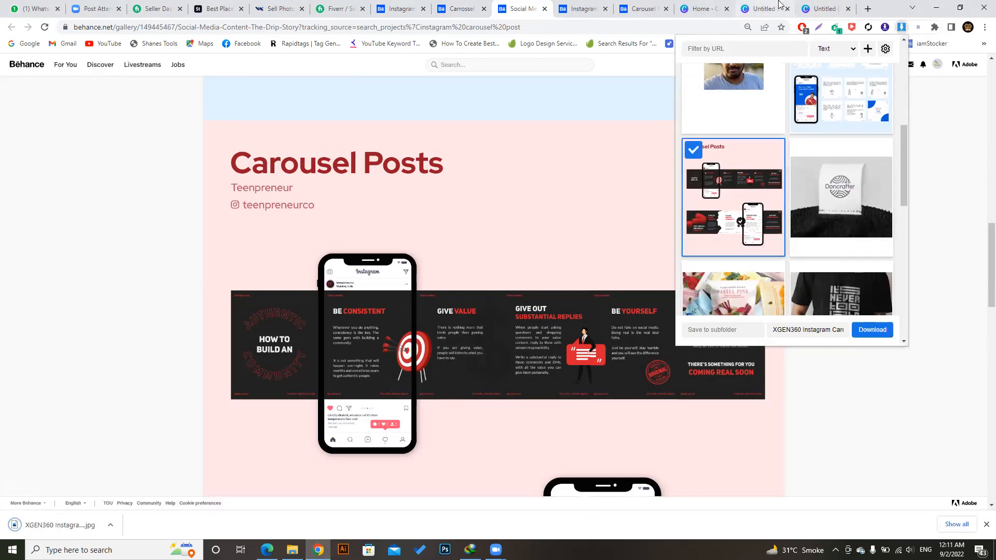
Switch to the 1100 × 740 px Canva design and upload the Carousel Posts image from the Downloads folder.
{"action": "left_click", "coordinate": [828, 9]}
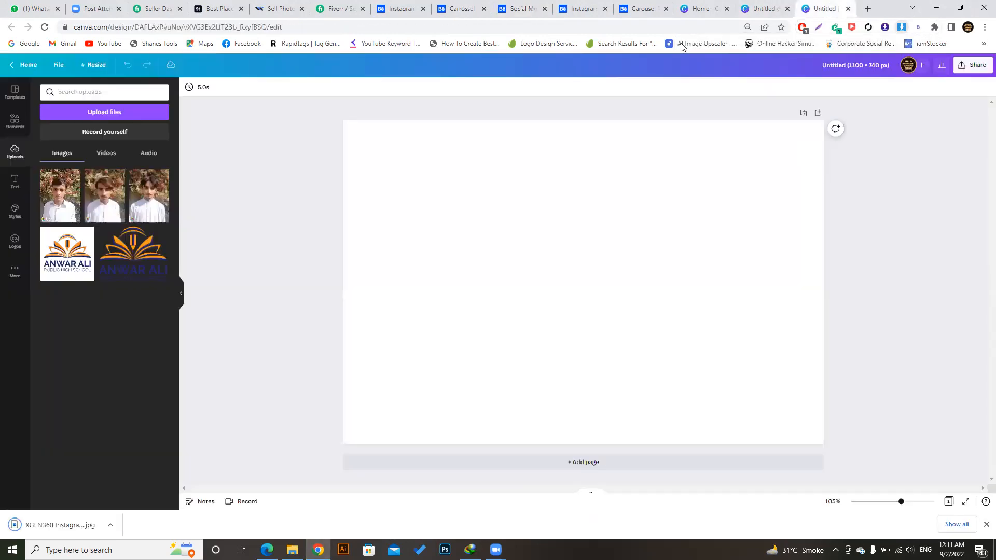
{"action": "left_click", "coordinate": [117, 117]}
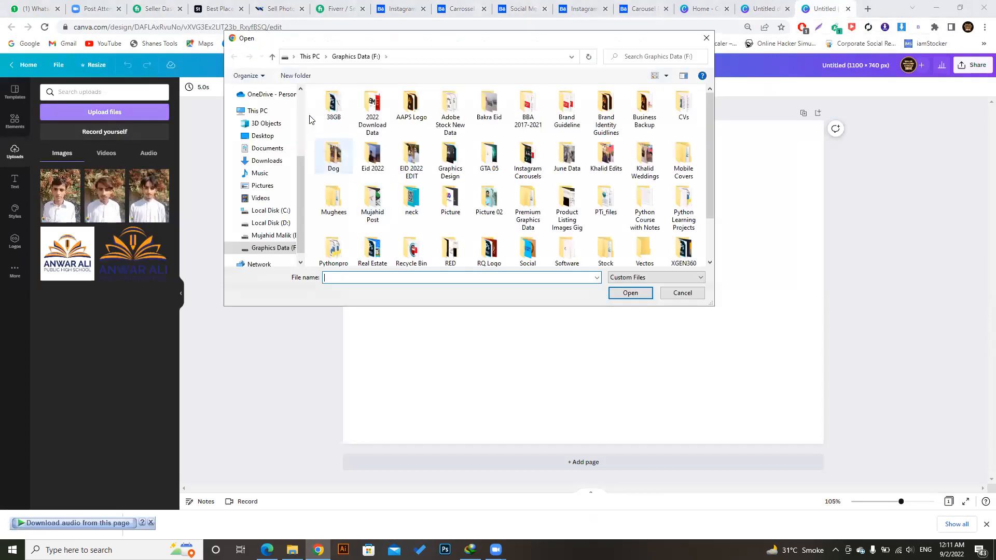
{"action": "left_click", "coordinate": [264, 161]}
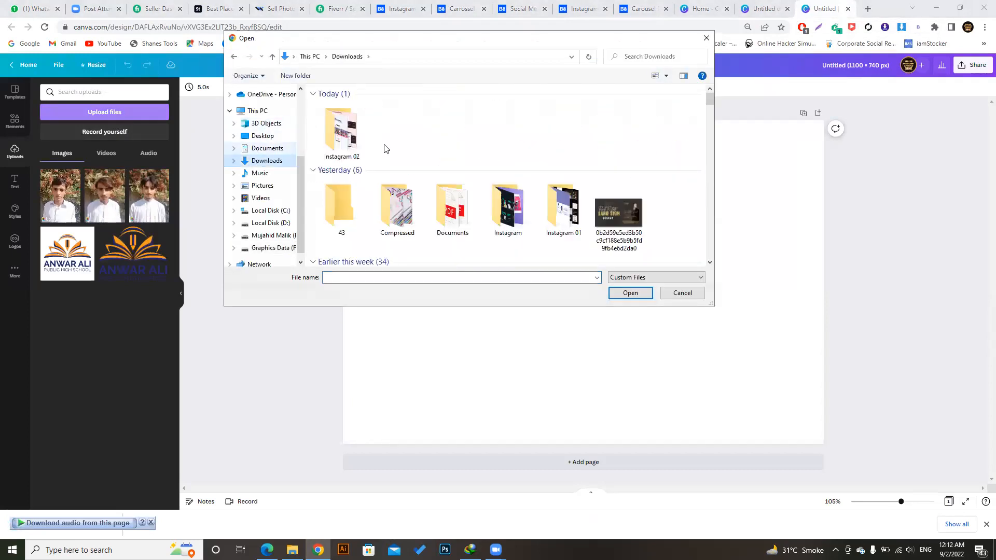
{"action": "double_click", "coordinate": [396, 141]}
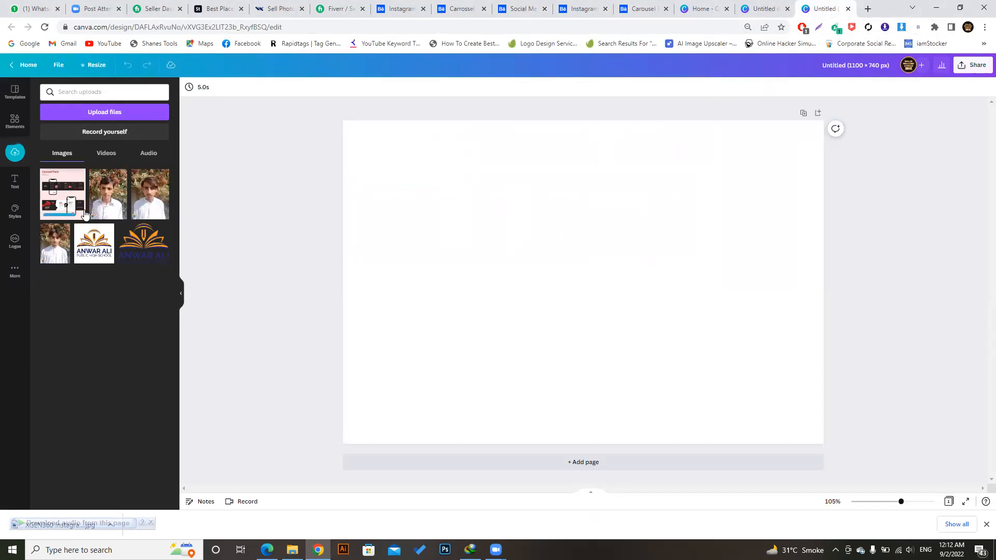
Place the uploaded Carousel Posts image on the page, enlarge it to the page width, and shift it down to leave a blank band above.
{"action": "left_click_drag", "start_coordinate": [60, 193], "coordinate": [422, 191]}
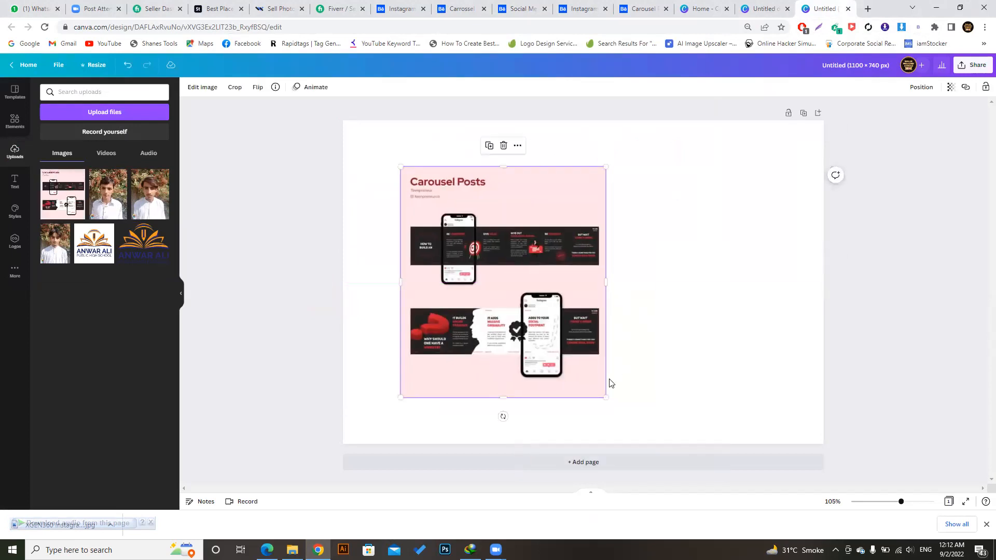
{"action": "left_click_drag", "start_coordinate": [684, 422], "coordinate": [834, 500]}
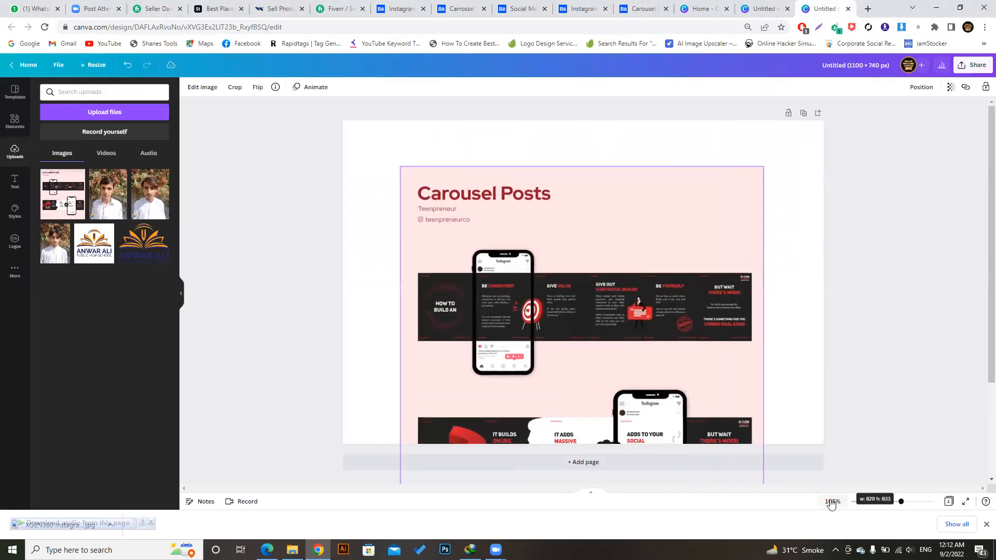
{"action": "left_click_drag", "start_coordinate": [591, 349], "coordinate": [506, 297]}
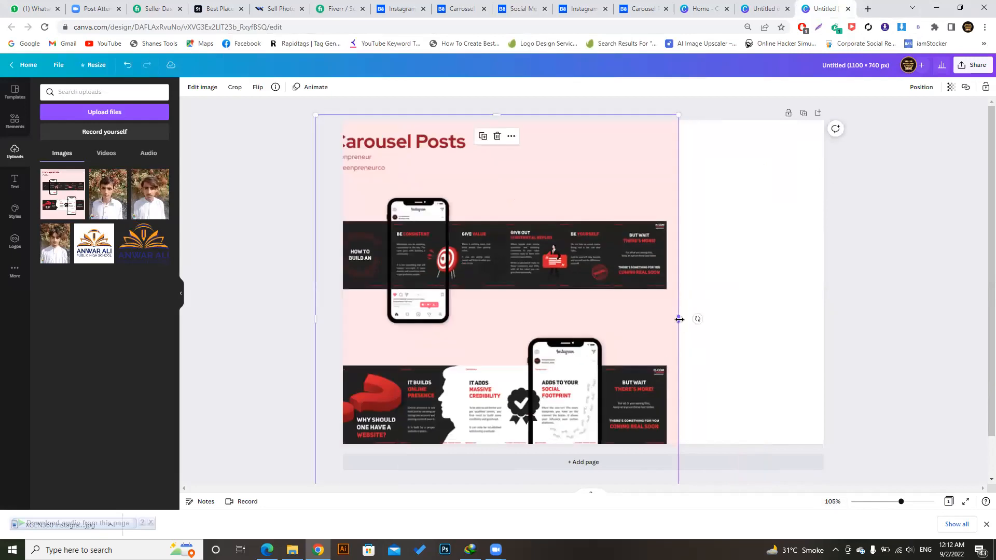
{"action": "left_click_drag", "start_coordinate": [714, 327], "coordinate": [824, 340]}
{"action": "left_click_drag", "start_coordinate": [694, 259], "coordinate": [713, 272]}
{"action": "left_click_drag", "start_coordinate": [831, 331], "coordinate": [849, 330]}
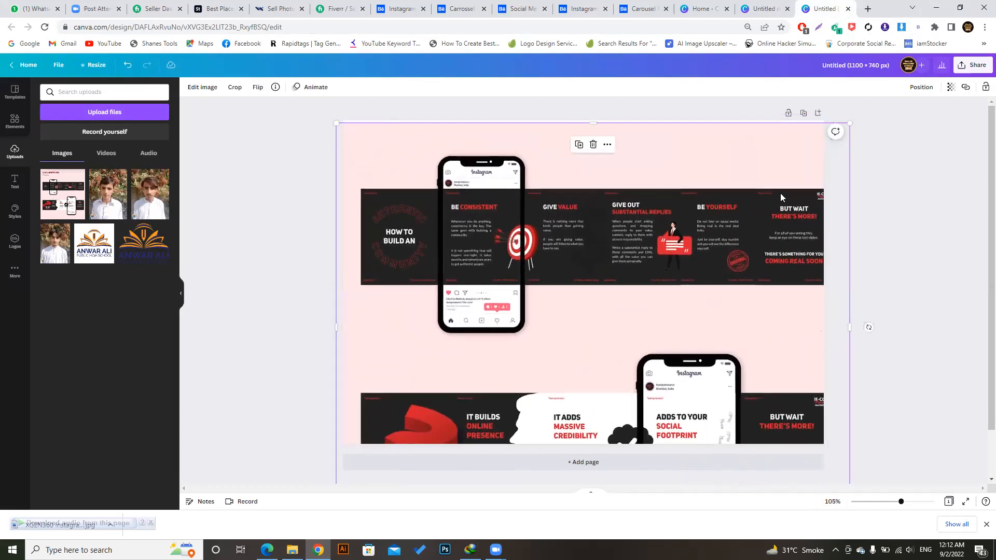
{"action": "left_click_drag", "start_coordinate": [850, 123], "coordinate": [823, 142]}
{"action": "left_click_drag", "start_coordinate": [741, 211], "coordinate": [740, 258]}
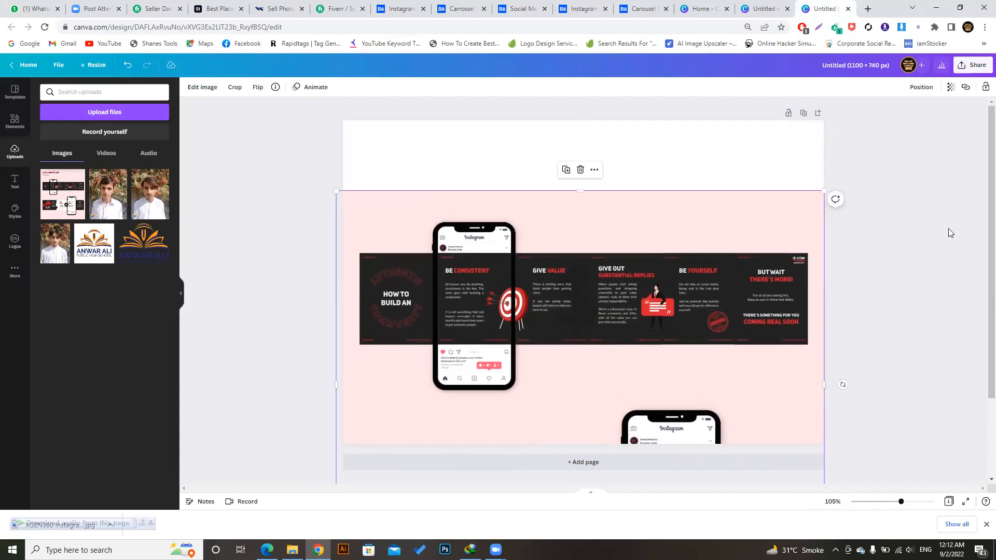
{"action": "left_click", "coordinate": [255, 133]}
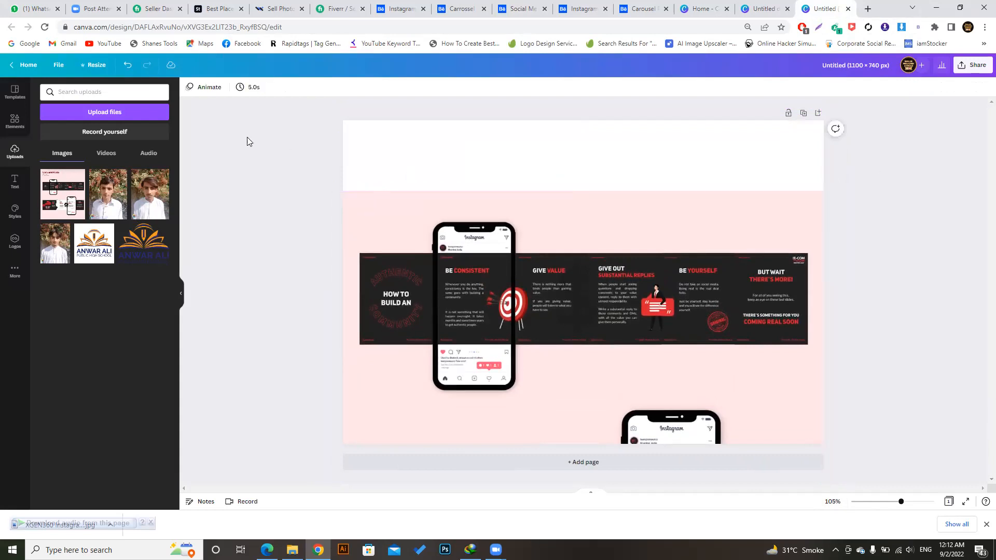
Fill the page background with the light pink taken from the photo colors.
{"action": "left_click", "coordinate": [375, 155]}
{"action": "left_click", "coordinate": [189, 88]}
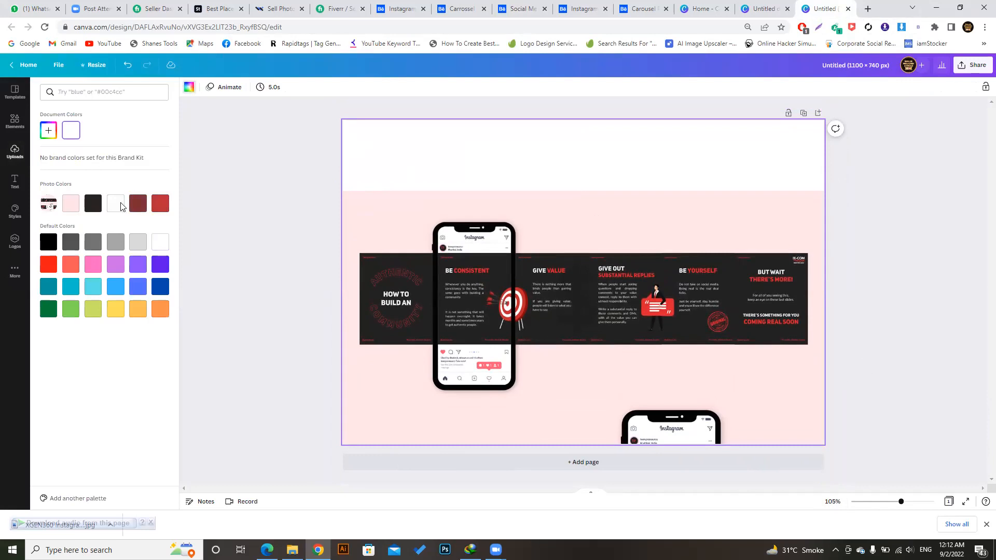
{"action": "left_click", "coordinate": [70, 203]}
{"action": "left_click", "coordinate": [836, 253]}
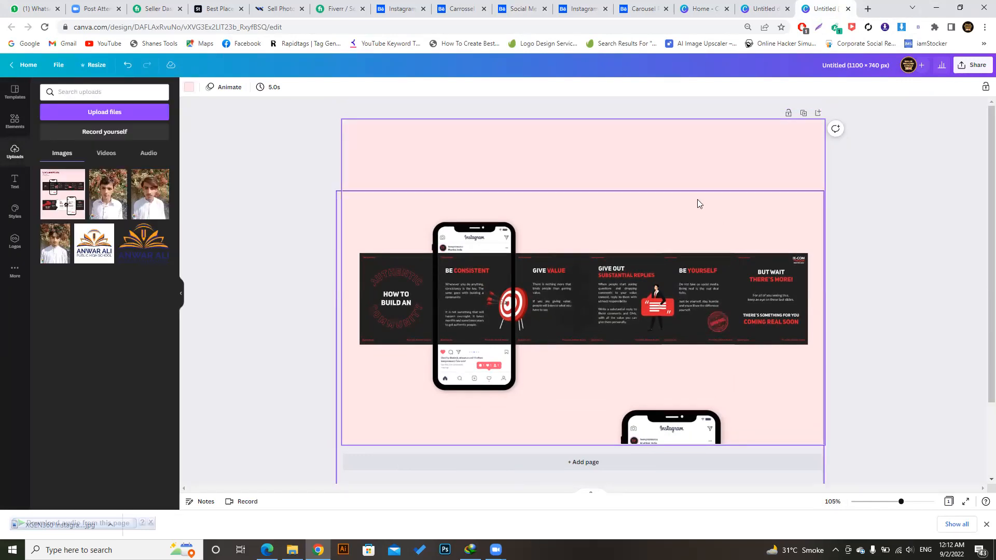
{"action": "left_click", "coordinate": [946, 305]}
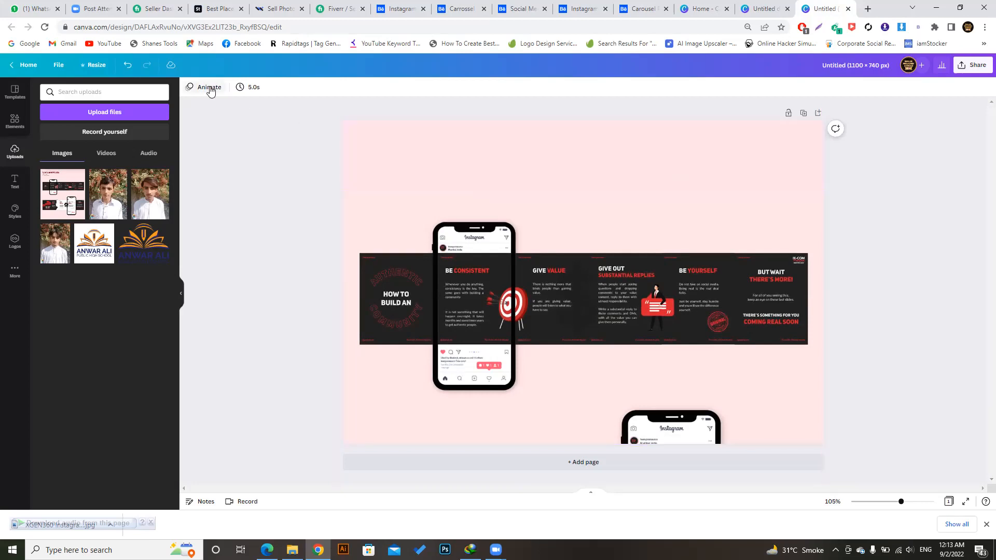
Review the Instagram carousel gig thumbnails in the Fiverr search results for title ideas, and return to the 1100 × 740 px Canva design.
{"action": "left_click", "coordinate": [15, 181]}
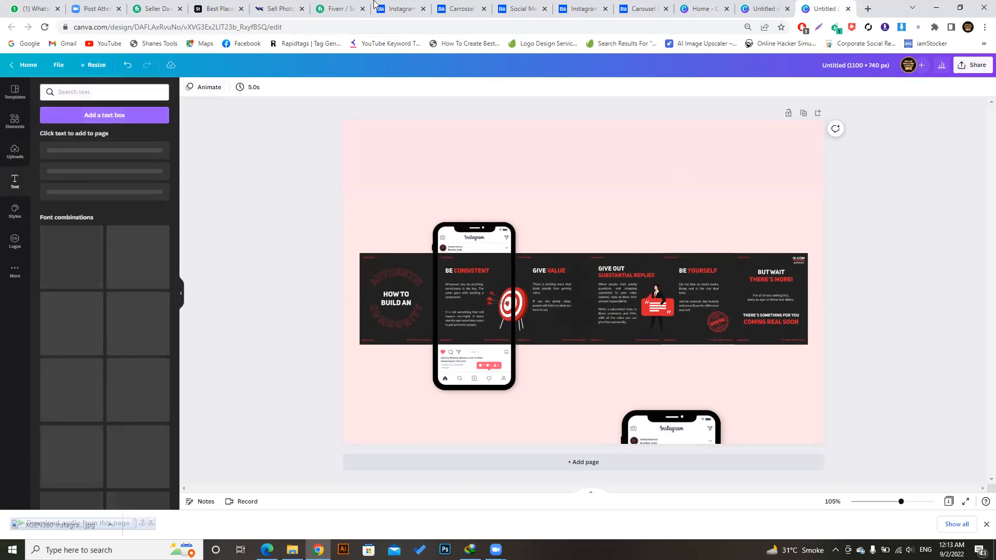
{"action": "left_click", "coordinate": [340, 9]}
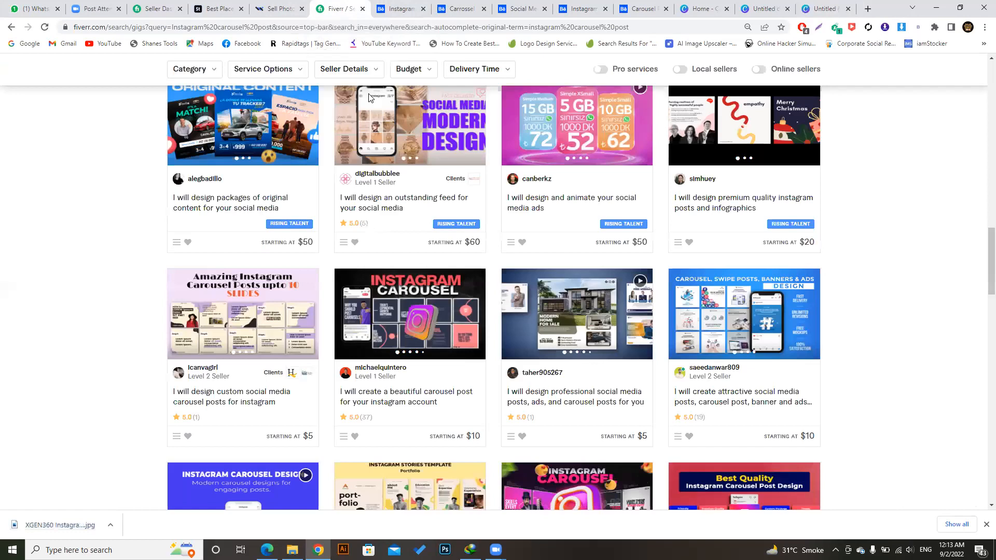
{"action": "left_click_drag", "start_coordinate": [989, 266], "coordinate": [982, 175]}
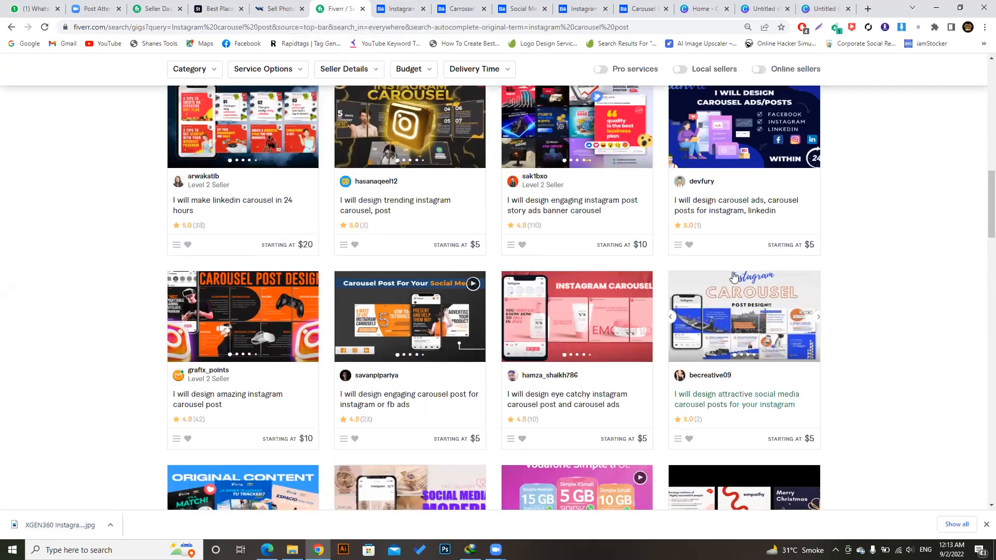
{"action": "left_click", "coordinate": [825, 8]}
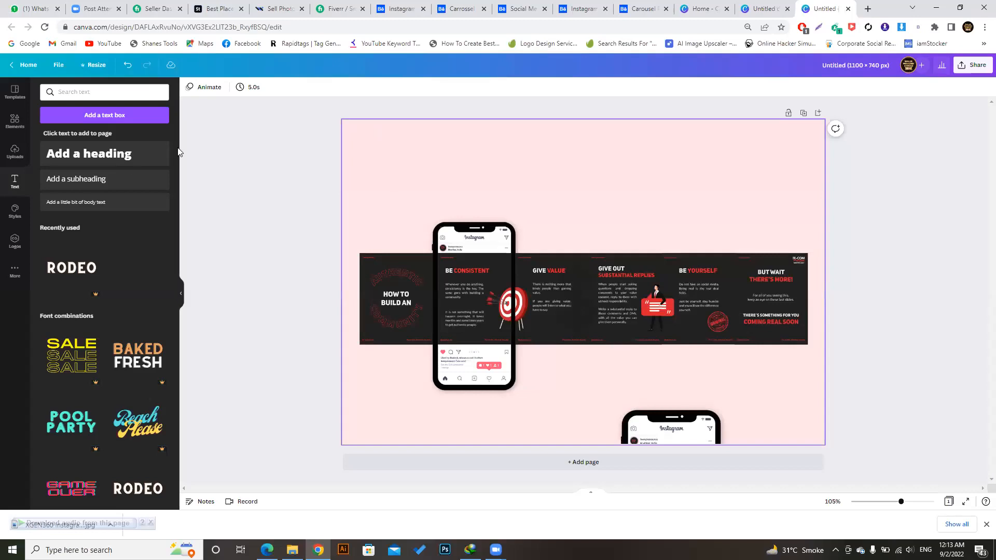
Add a heading reading "Instagram" and place it in the blank pink band above the carousel strip.
{"action": "left_click", "coordinate": [75, 157]}
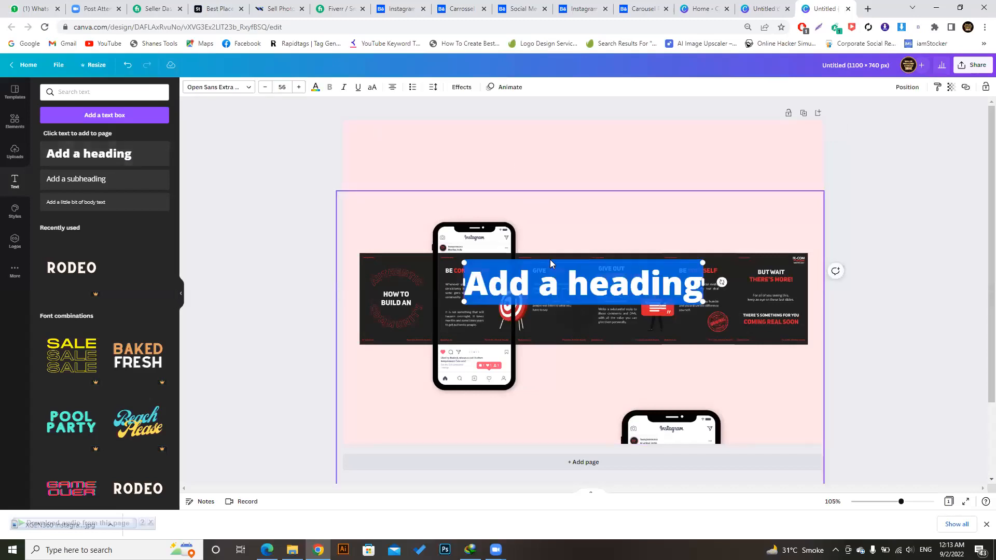
{"action": "key", "text": "BackSpace"}
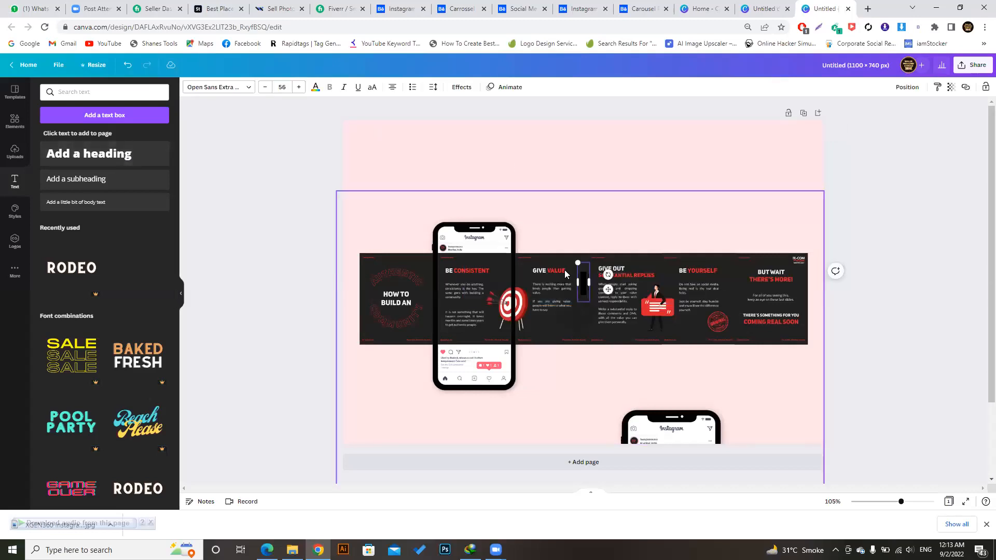
{"action": "type", "text": "Instagram"}
{"action": "key", "text": "ctrl+a"}
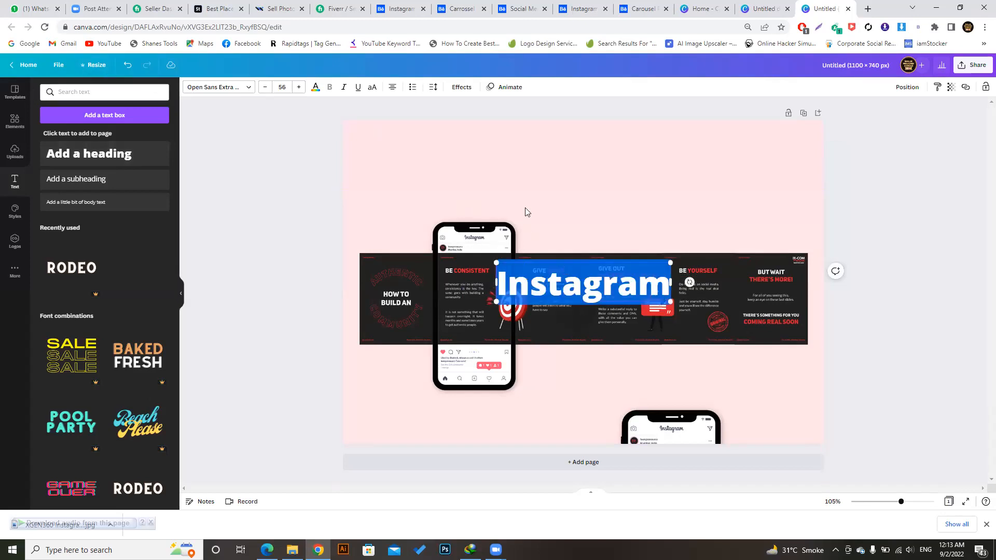
{"action": "left_click", "coordinate": [543, 186]}
{"action": "left_click_drag", "start_coordinate": [578, 294], "coordinate": [507, 177]}
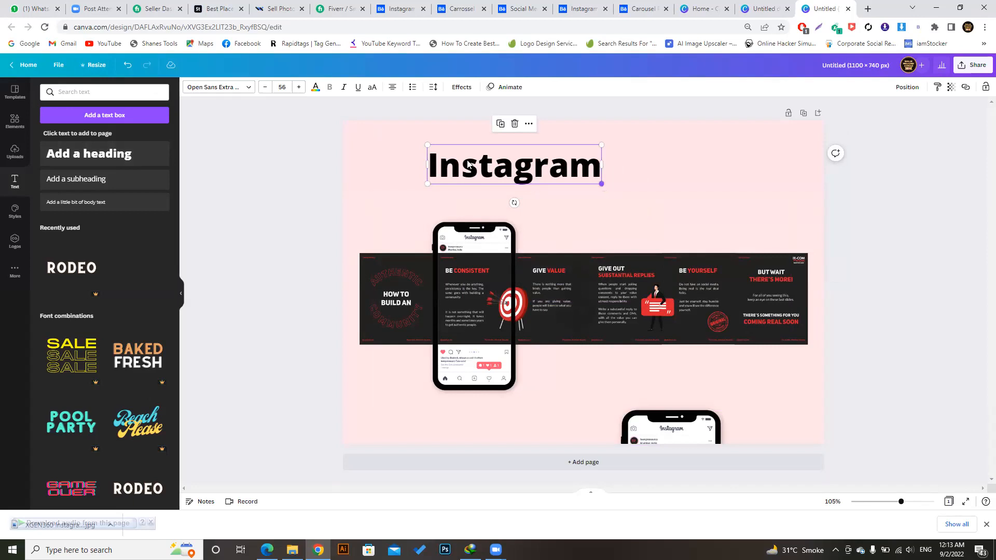
Try white, near-black and coral on the "Instagram" heading, and settle on the bright red default color.
{"action": "left_click", "coordinate": [316, 88]}
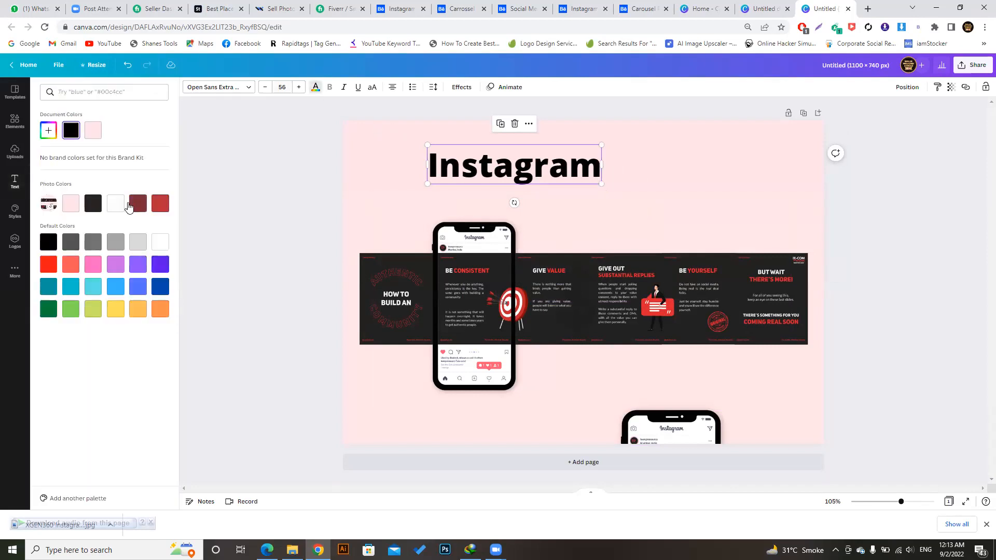
{"action": "left_click", "coordinate": [119, 204]}
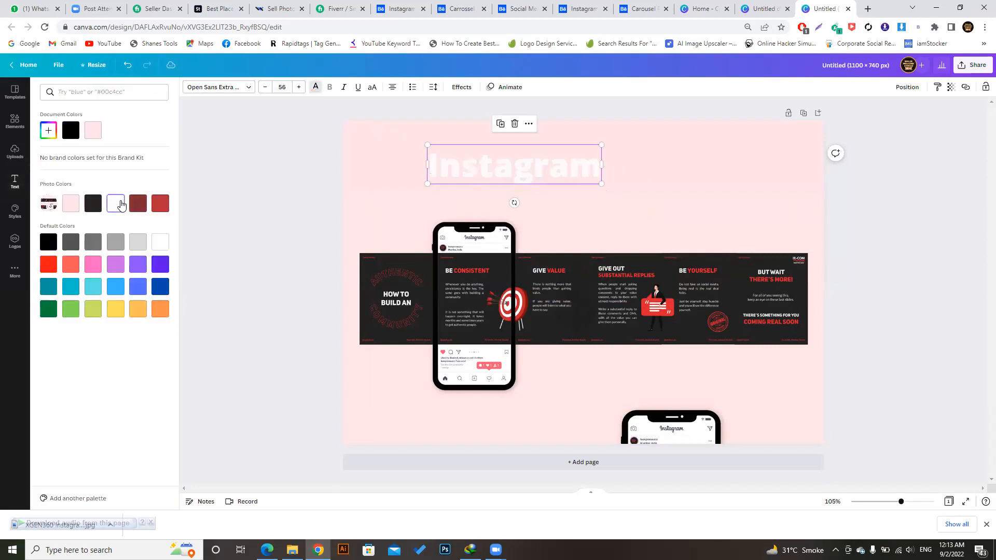
{"action": "left_click", "coordinate": [93, 208]}
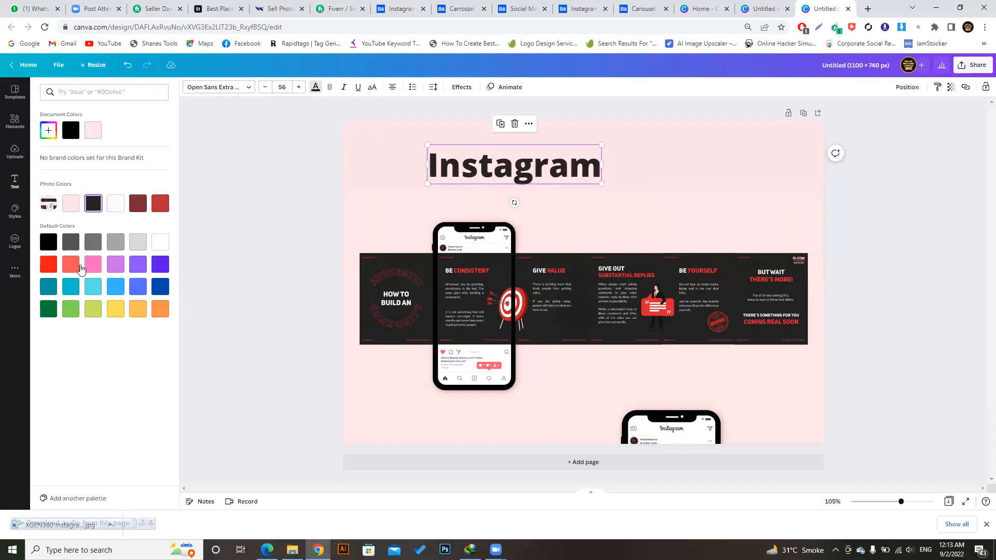
{"action": "left_click", "coordinate": [49, 264]}
{"action": "left_click", "coordinate": [71, 266]}
{"action": "left_click", "coordinate": [50, 265]}
{"action": "left_click", "coordinate": [261, 170]}
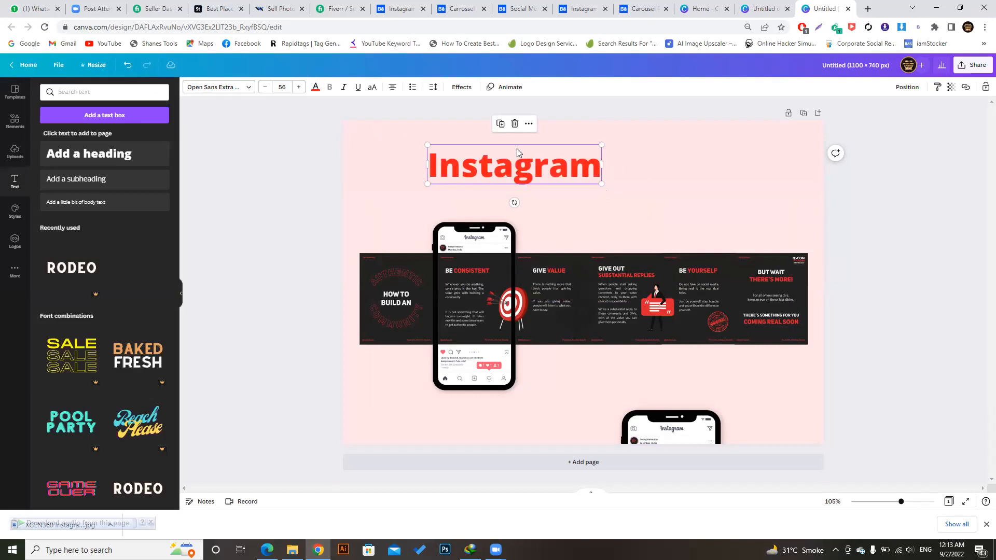
Enlarge the heading to a font size of about 84 and add "Carousel" on a second line.
{"action": "left_click_drag", "start_coordinate": [602, 183], "coordinate": [580, 173]}
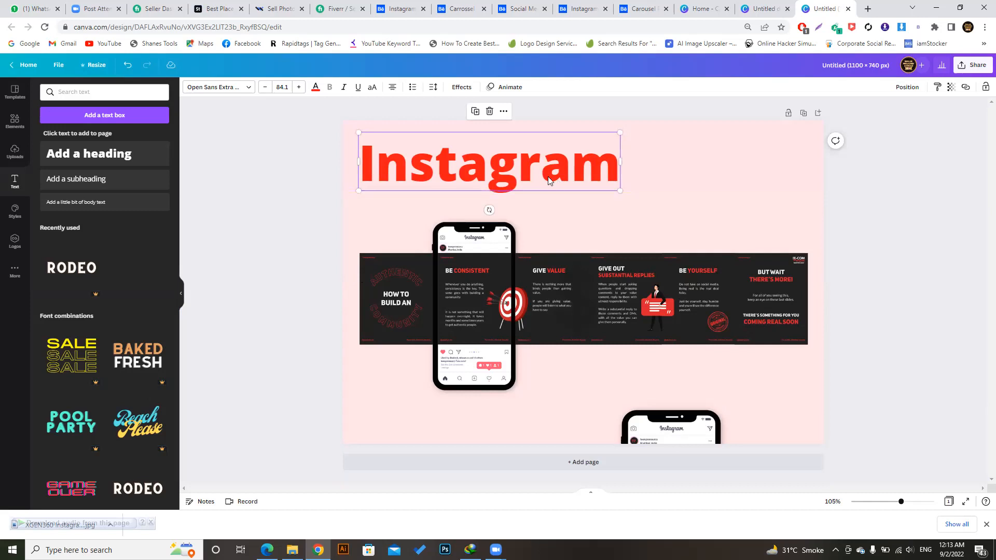
{"action": "left_click_drag", "start_coordinate": [530, 171], "coordinate": [531, 164]}
{"action": "double_click", "coordinate": [615, 165]}
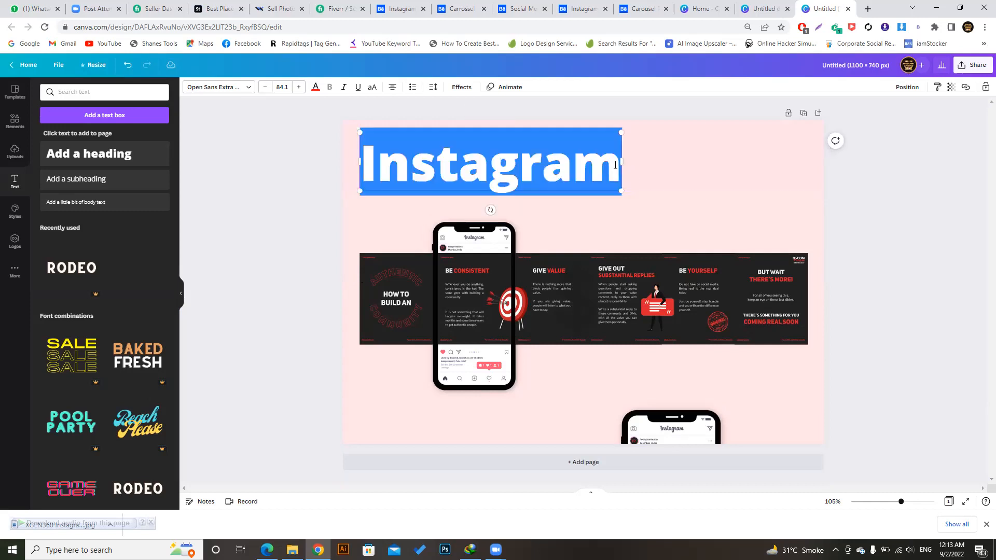
{"action": "left_click", "coordinate": [617, 165]}
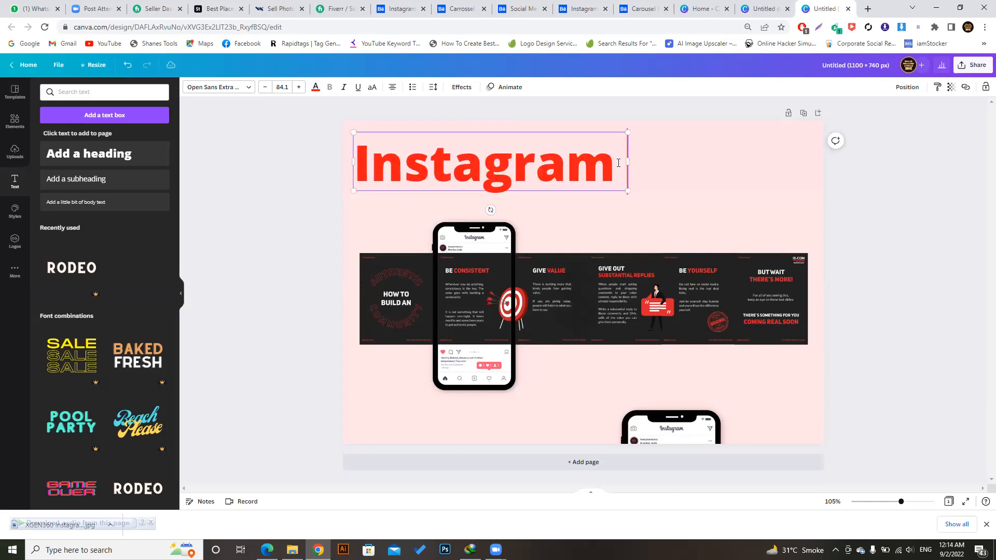
{"action": "key", "text": "Return"}
{"action": "type", "text": "Carouse"}
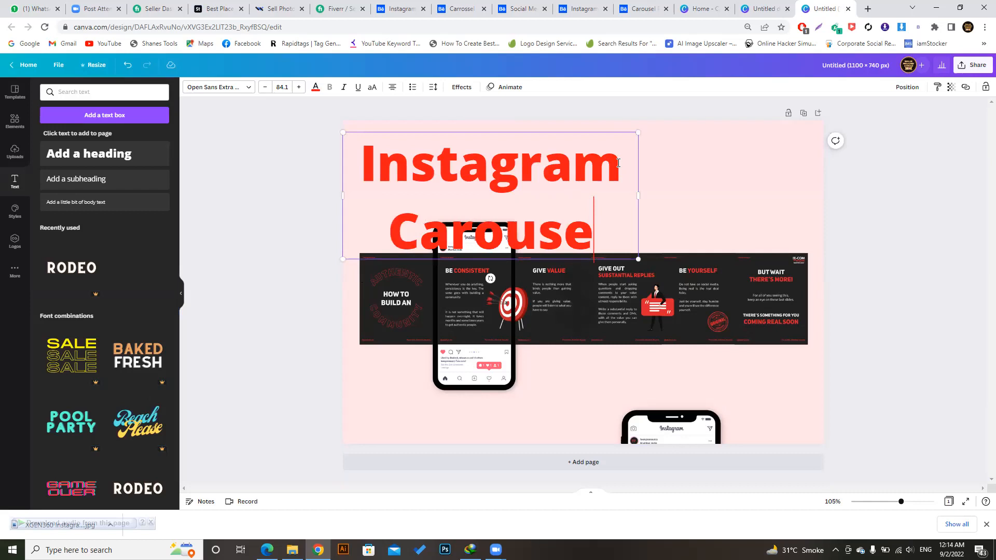
{"action": "type", "text": "l"}
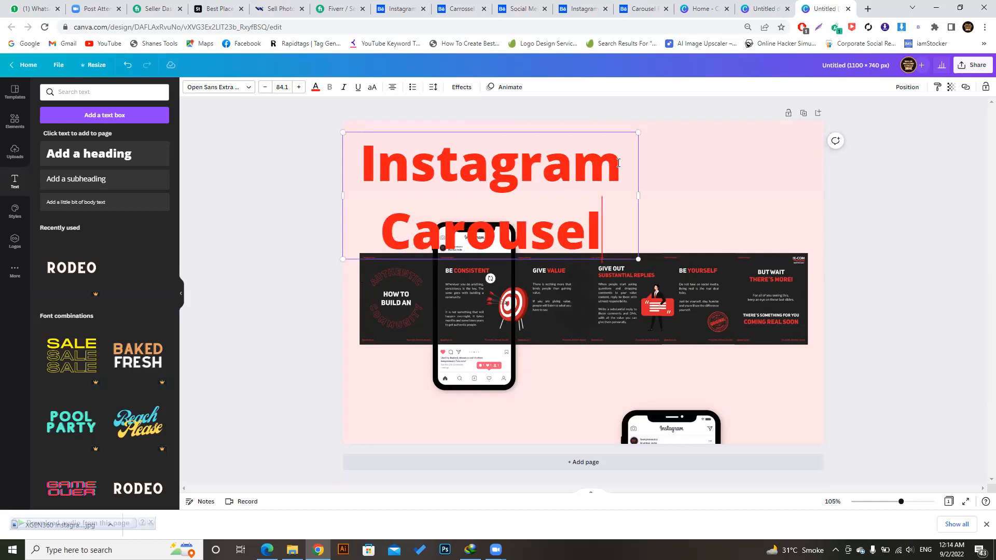
Reduce the heading's font size to 71.1 and widen its text box so "Instagram Carousel" fits on one line across the page.
{"action": "key", "text": "ctrl+a"}
{"action": "left_click", "coordinate": [265, 87]}
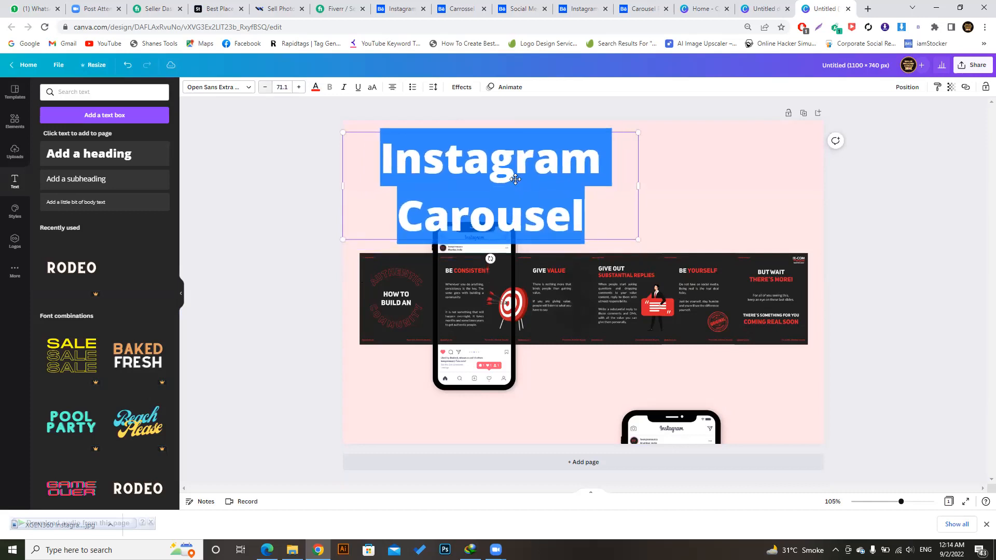
{"action": "left_click_drag", "start_coordinate": [640, 189], "coordinate": [824, 193]}
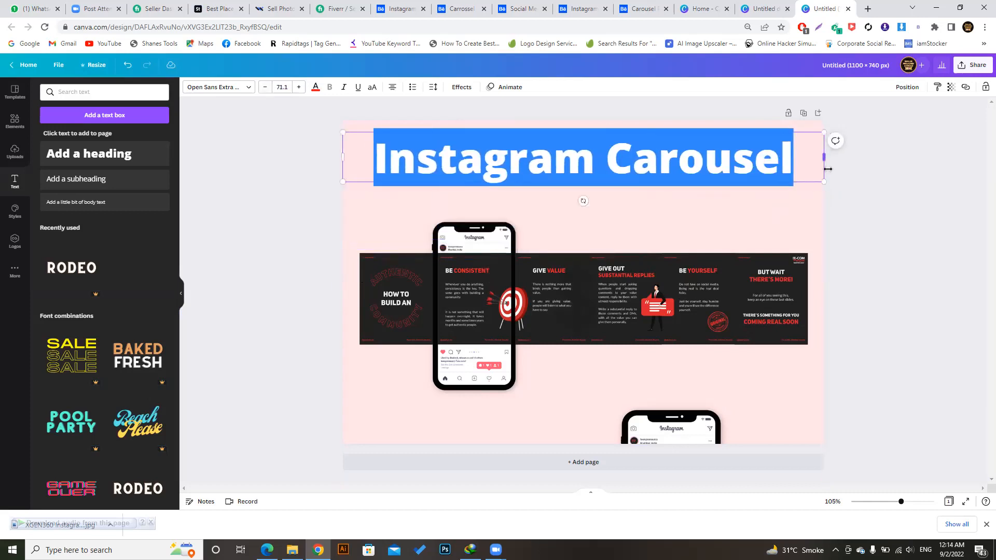
{"action": "left_click_drag", "start_coordinate": [586, 164], "coordinate": [583, 160]}
{"action": "left_click", "coordinate": [302, 135]}
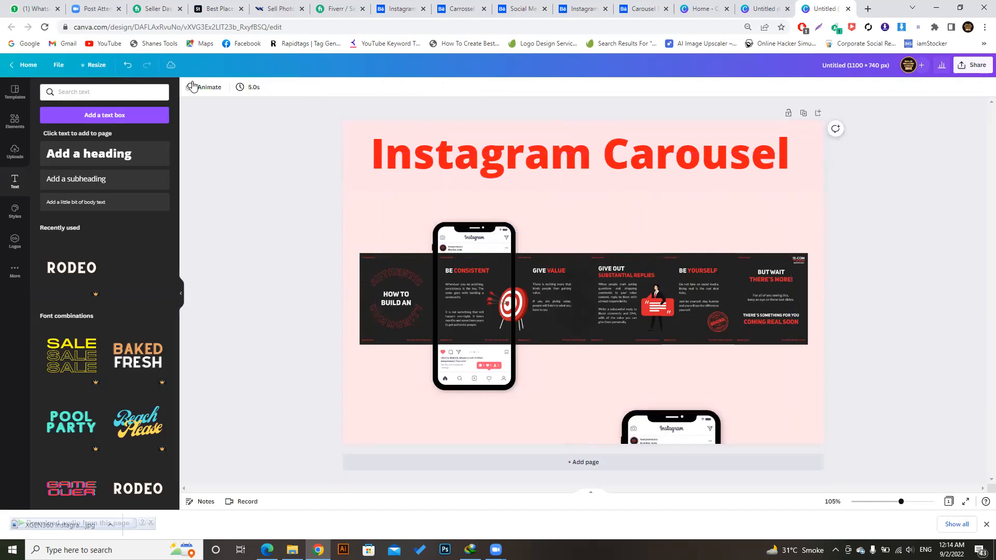
Add a subheading reading "Post and Ads Design" and align it under the right end of the "Instagram Carousel" heading.
{"action": "left_click", "coordinate": [80, 180]}
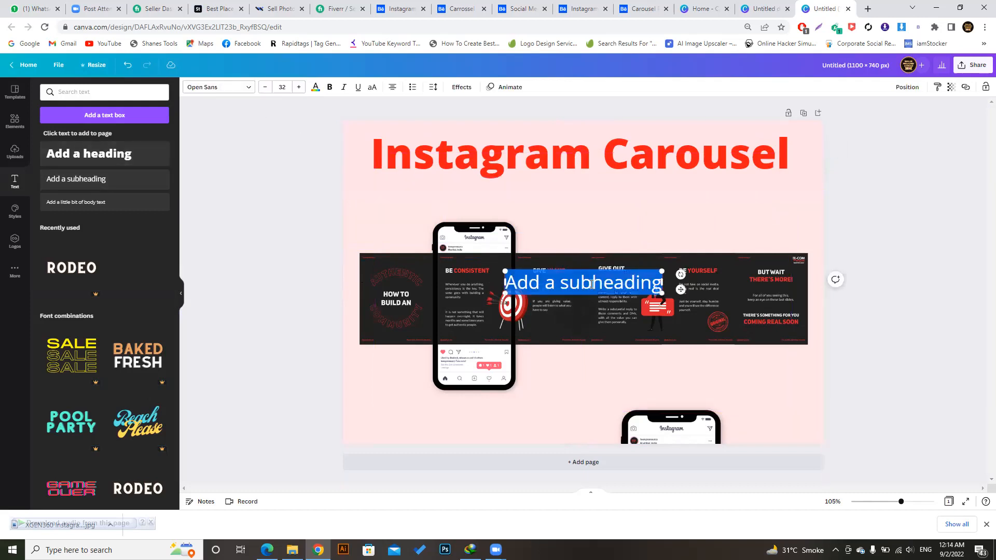
{"action": "type", "text": "Po"}
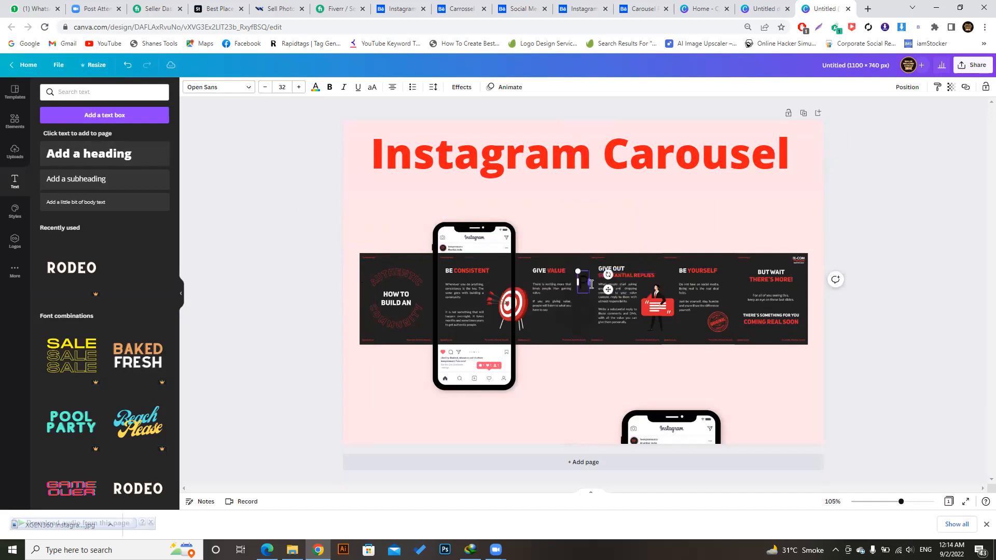
{"action": "type", "text": "st and"}
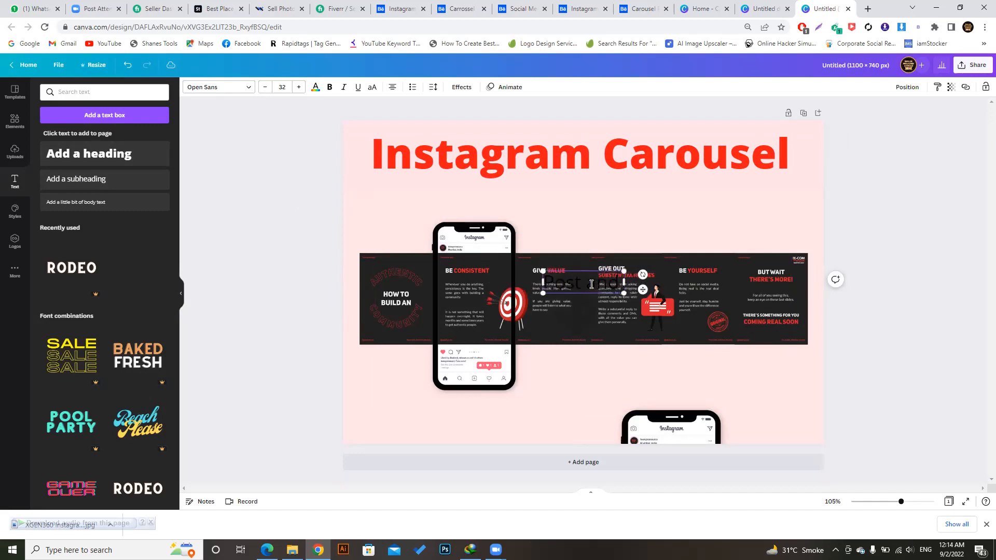
{"action": "type", "text": " Ads Design"}
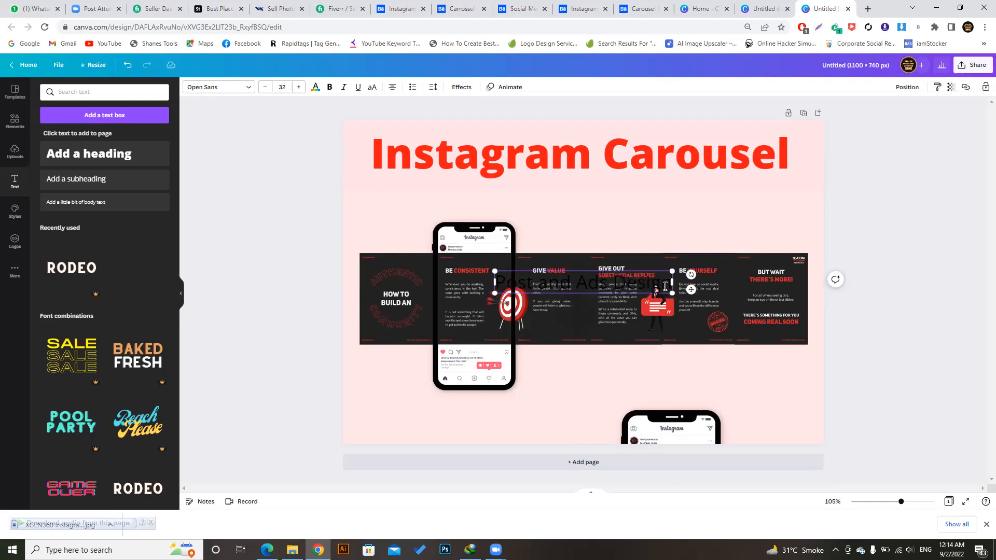
{"action": "left_click", "coordinate": [792, 210]}
{"action": "left_click", "coordinate": [647, 287]}
{"action": "left_click_drag", "start_coordinate": [646, 283], "coordinate": [764, 188]}
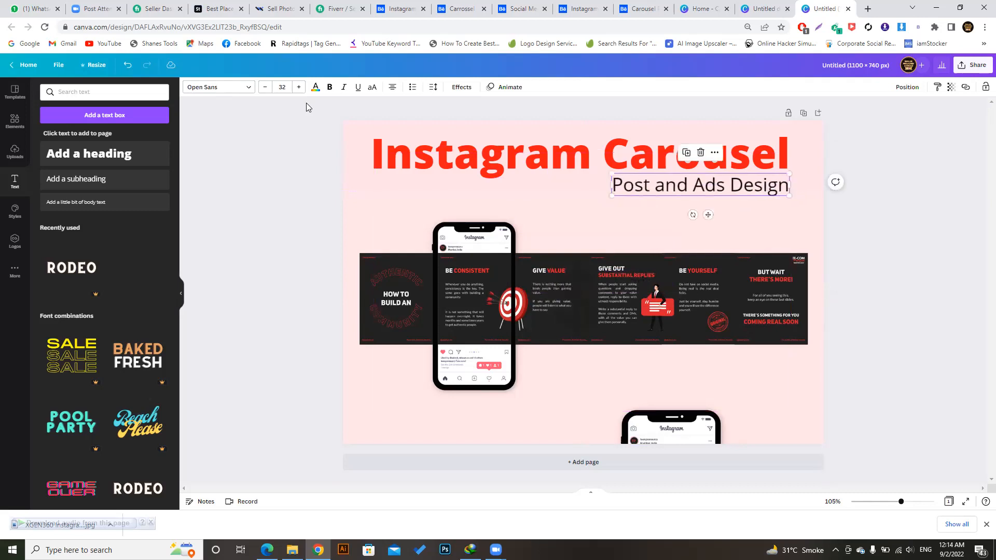
{"action": "left_click", "coordinate": [414, 177]}
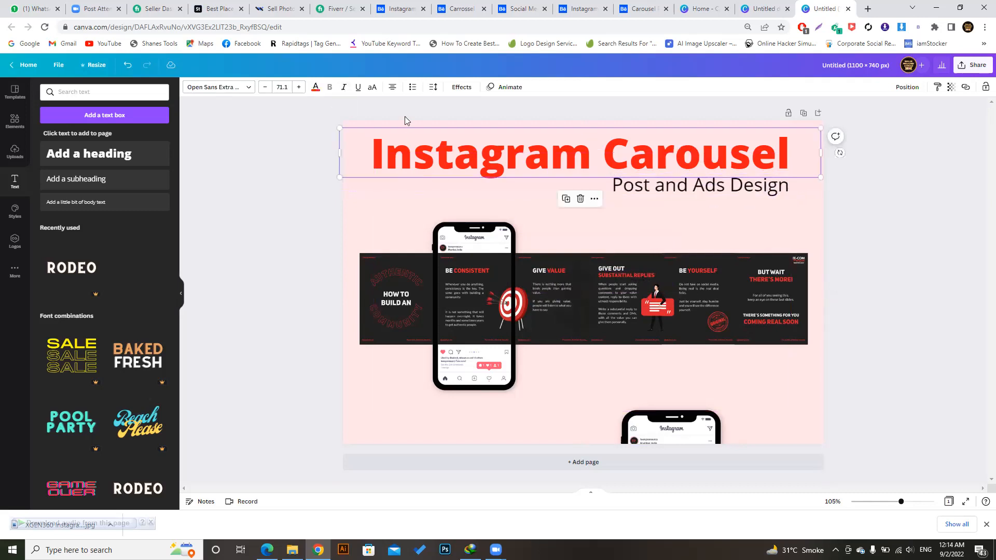
Set the "Instagram Carousel" heading in uppercase and adjust its text box so it stays on one line, centred across the page.
{"action": "left_click", "coordinate": [369, 89]}
{"action": "left_click_drag", "start_coordinate": [337, 180], "coordinate": [289, 182]}
{"action": "left_click_drag", "start_coordinate": [499, 138], "coordinate": [540, 136]}
{"action": "left_click_drag", "start_coordinate": [860, 176], "coordinate": [818, 171]}
{"action": "left_click_drag", "start_coordinate": [707, 145], "coordinate": [712, 150]}
{"action": "left_click", "coordinate": [893, 205]}
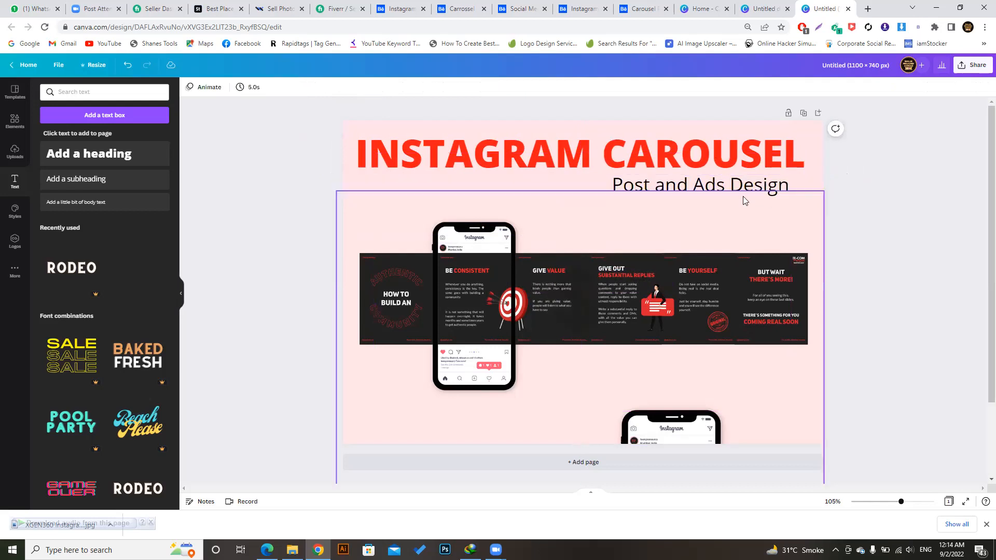
Set the "Post and Ads Design" subheading in uppercase and align its right end with the heading directly above.
{"action": "left_click", "coordinate": [743, 189]}
{"action": "mouse_move", "coordinate": [718, 189]}
{"action": "left_mouse_down"}
{"action": "mouse_move", "coordinate": [733, 193]}
{"action": "mouse_move", "coordinate": [713, 185]}
{"action": "left_mouse_up"}
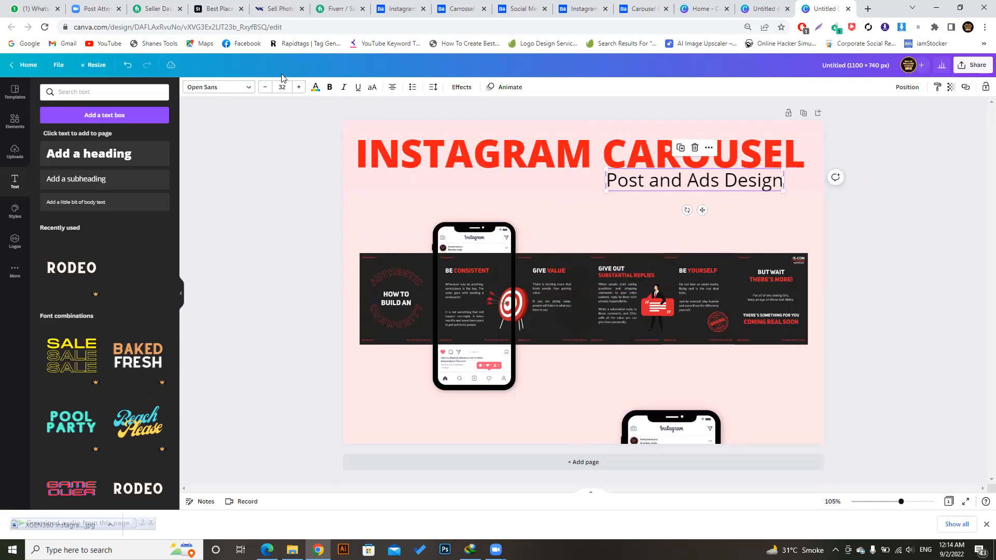
{"action": "left_click", "coordinate": [372, 86]}
{"action": "left_click_drag", "start_coordinate": [753, 186], "coordinate": [762, 186]}
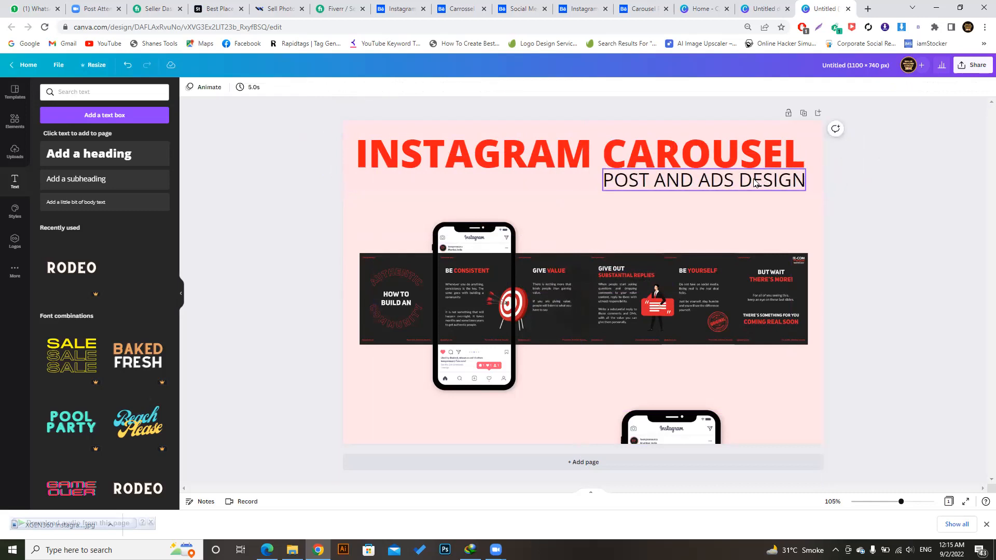
{"action": "left_click", "coordinate": [884, 224]}
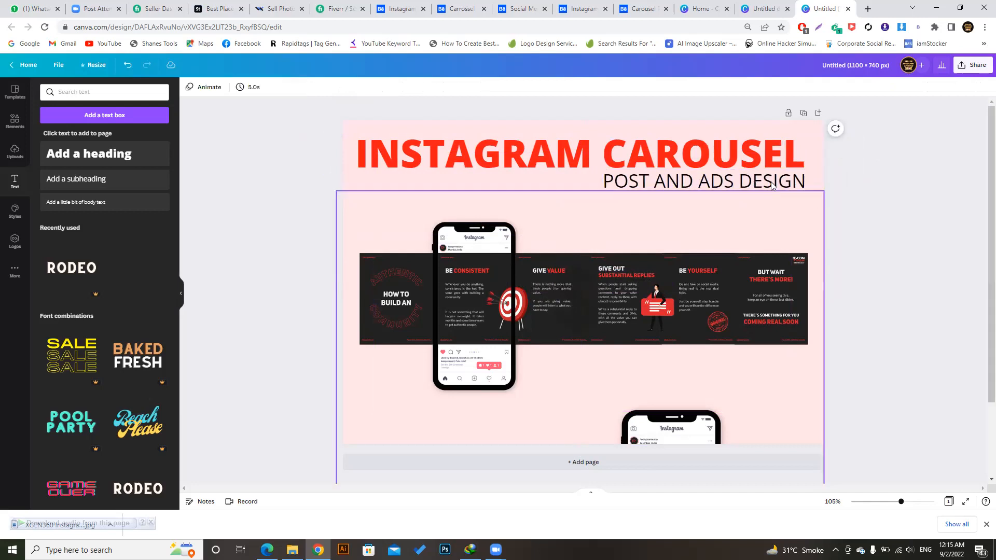
Move the heading and subheading together slightly down from the page's upper edge.
{"action": "left_click", "coordinate": [768, 163]}
{"action": "left_click", "coordinate": [772, 182], "text": "shift"}
{"action": "left_click_drag", "start_coordinate": [772, 182], "coordinate": [773, 187]}
{"action": "key", "text": "Up"}
{"action": "key", "text": "Up"}
{"action": "key", "text": "Up"}
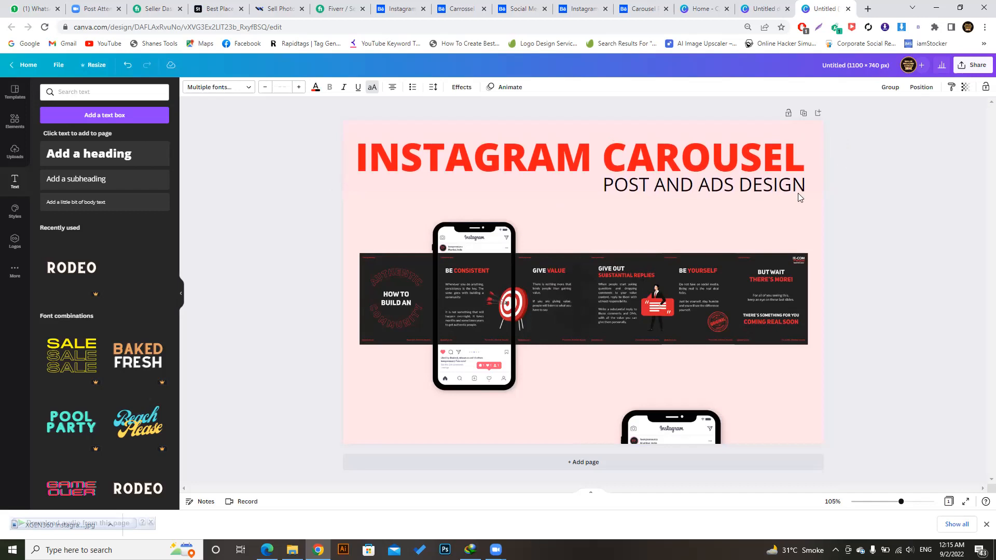
{"action": "left_click", "coordinate": [920, 204]}
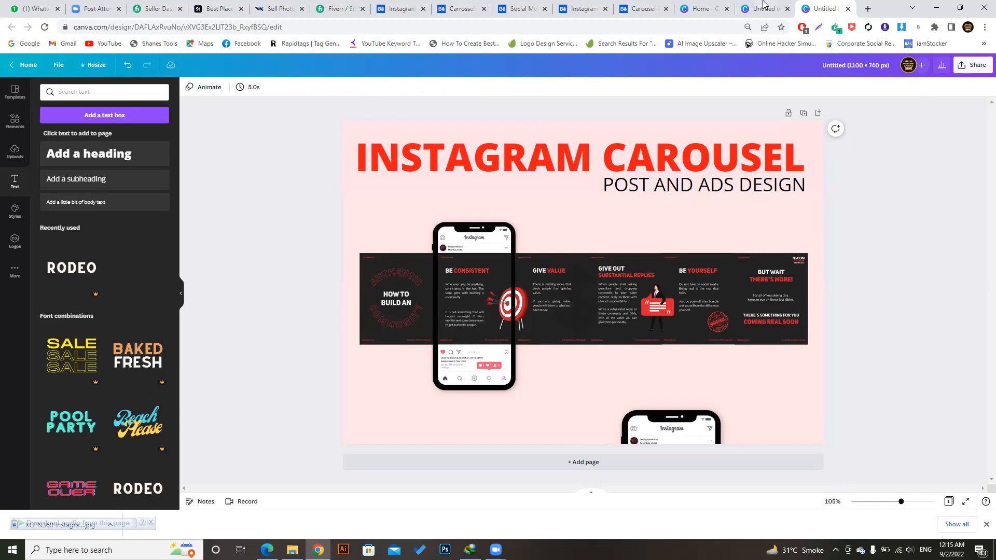
Look over the competing Instagram carousel gig thumbnails in the Fiverr search results and return to the gig image in Canva.
{"action": "left_click", "coordinate": [337, 7]}
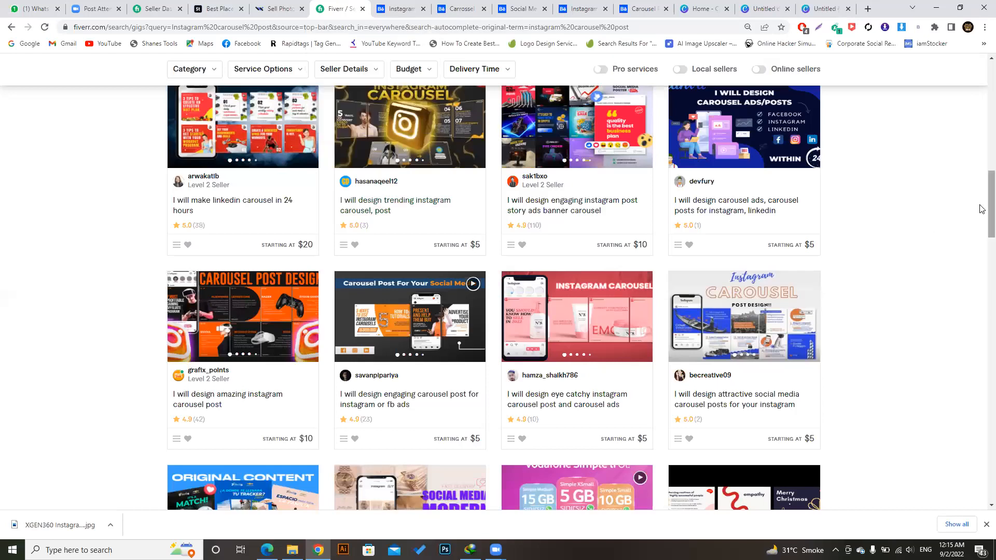
{"action": "scroll", "coordinate": [982, 209], "scroll_direction": "down", "scroll_amount": 2}
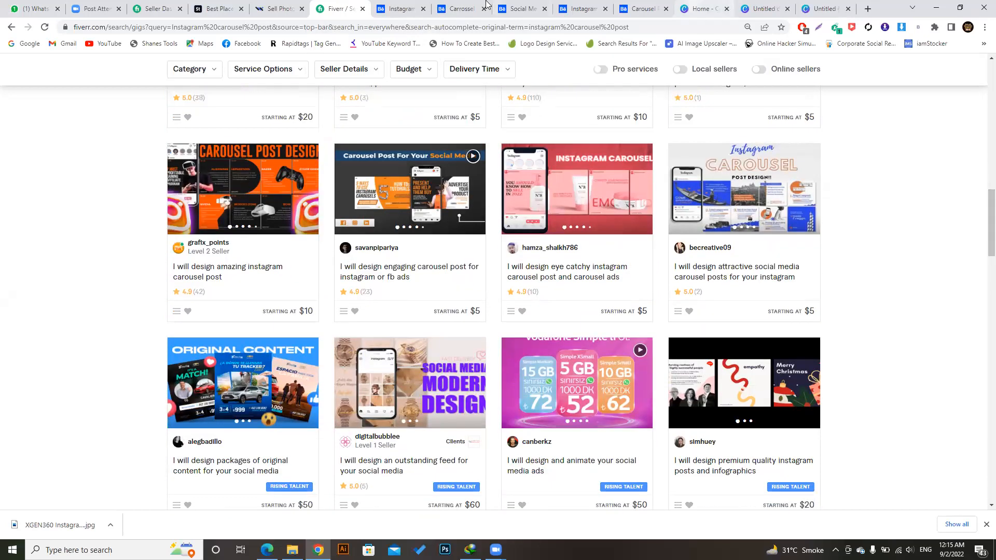
{"action": "left_click", "coordinate": [216, 9]}
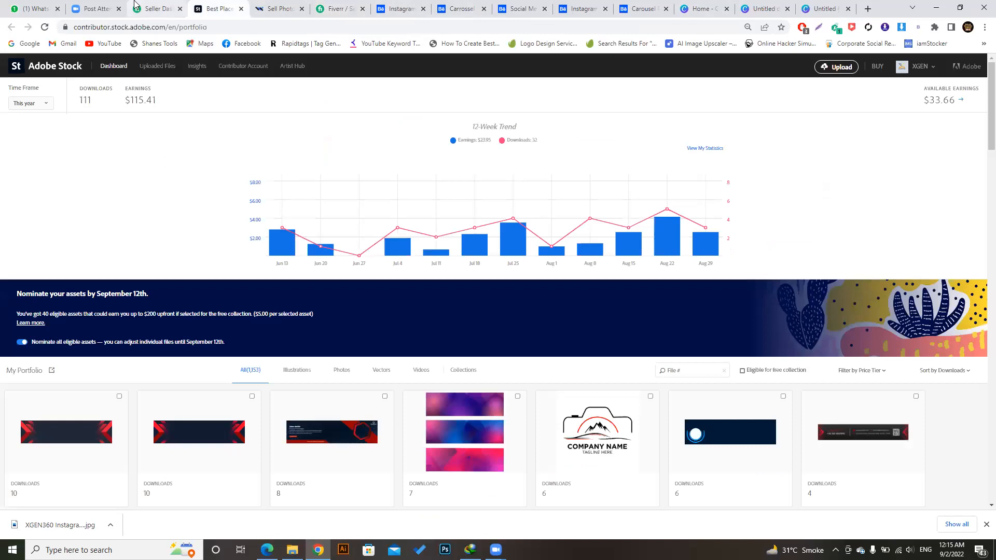
{"action": "left_click", "coordinate": [96, 8]}
{"action": "left_click", "coordinate": [784, 4]}
{"action": "left_click", "coordinate": [822, 9]}
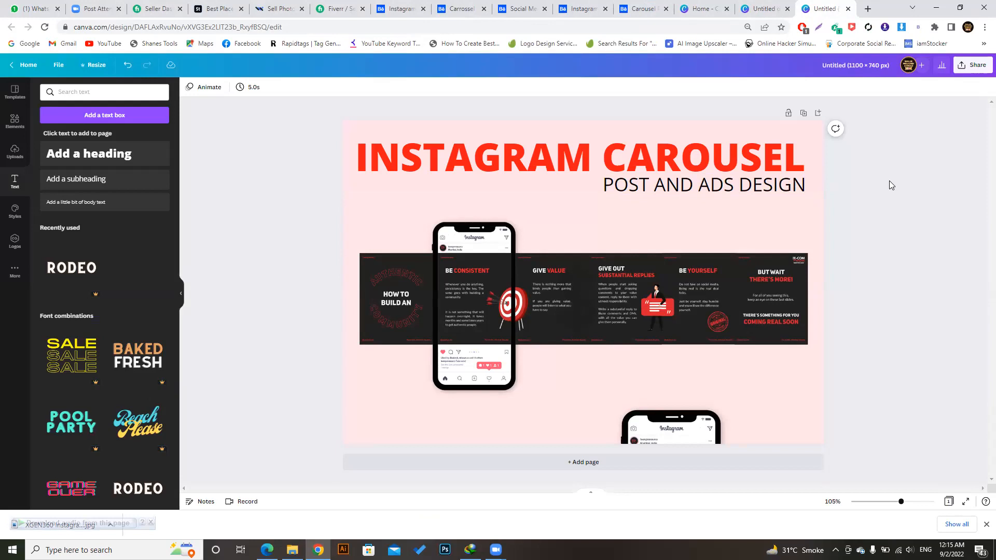
{"action": "left_click", "coordinate": [592, 251]}
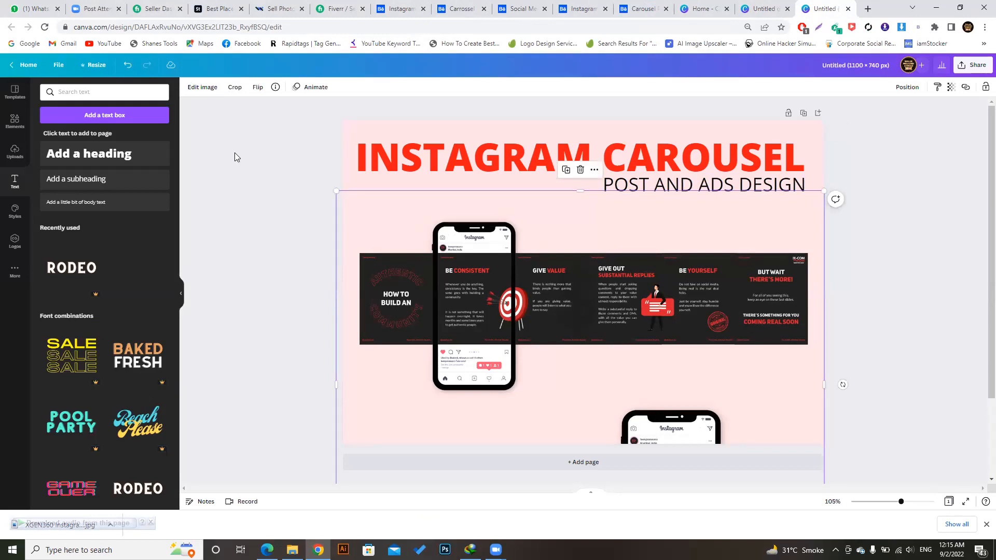
{"action": "left_click", "coordinate": [233, 87]}
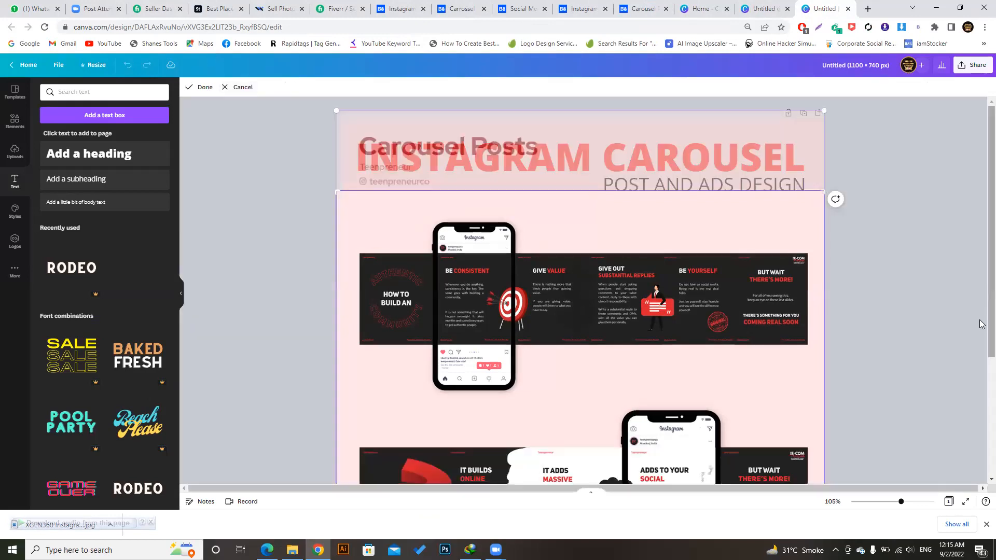
{"action": "scroll", "coordinate": [980, 363], "scroll_direction": "down", "scroll_amount": 2}
{"action": "scroll", "coordinate": [980, 399], "scroll_direction": "down", "scroll_amount": 1}
{"action": "left_click", "coordinate": [980, 444]}
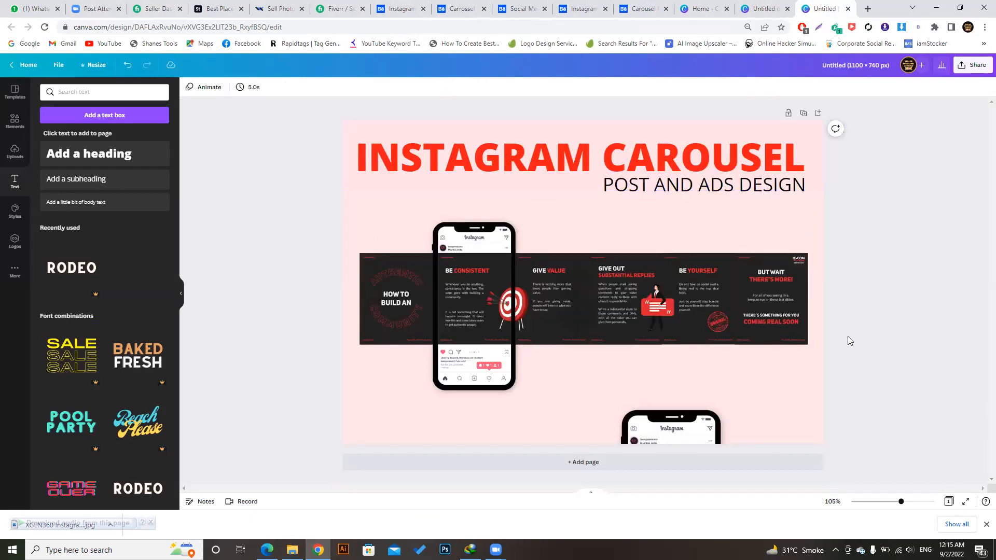
{"action": "left_click", "coordinate": [664, 384]}
{"action": "scroll", "coordinate": [983, 234], "scroll_direction": "down", "scroll_amount": 1}
{"action": "scroll", "coordinate": [981, 234], "scroll_direction": "down", "scroll_amount": 1}
{"action": "scroll", "coordinate": [980, 234], "scroll_direction": "up", "scroll_amount": 1}
{"action": "left_click", "coordinate": [981, 234]}
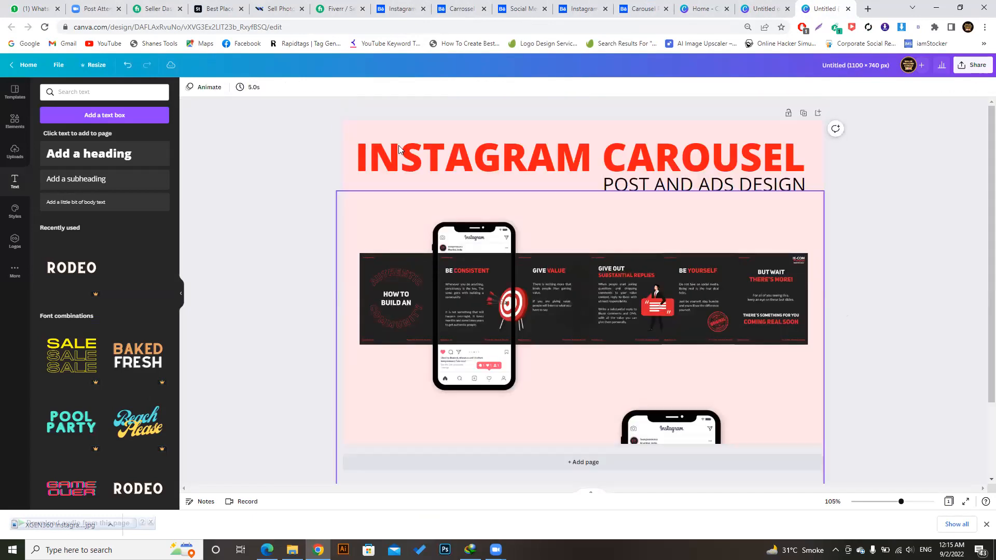
{"action": "left_click", "coordinate": [537, 298]}
{"action": "left_click", "coordinate": [235, 87]}
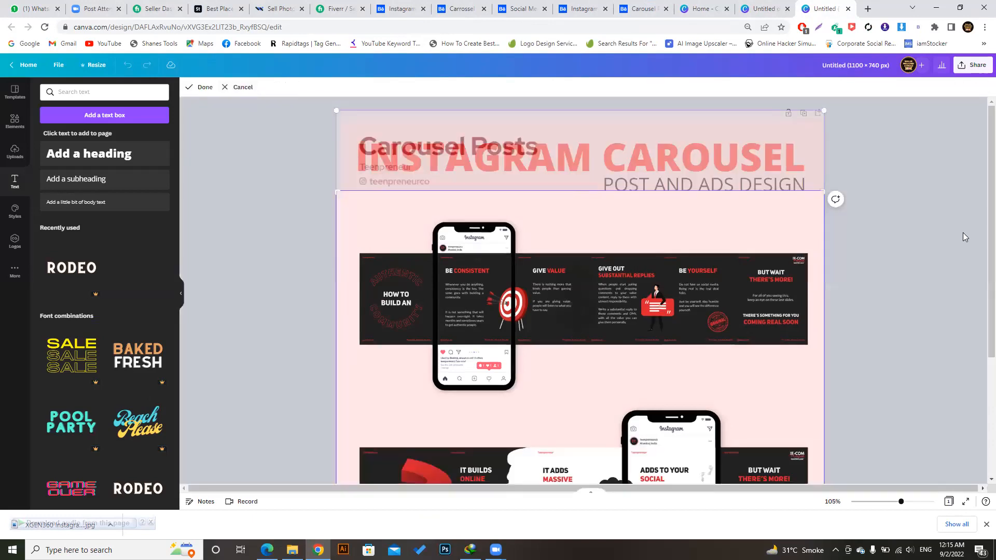
{"action": "scroll", "coordinate": [980, 250], "scroll_direction": "down", "scroll_amount": 1}
{"action": "left_click", "coordinate": [982, 285]}
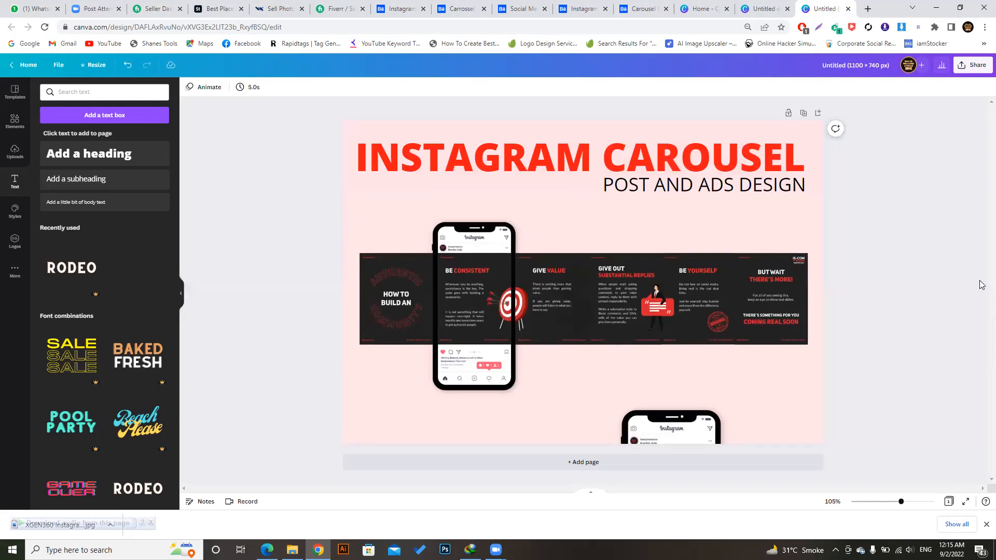
Crop the second phone mockup off the lower part of the carousel image and nudge the image down.
{"action": "scroll", "coordinate": [982, 284], "scroll_direction": "down", "scroll_amount": 5}
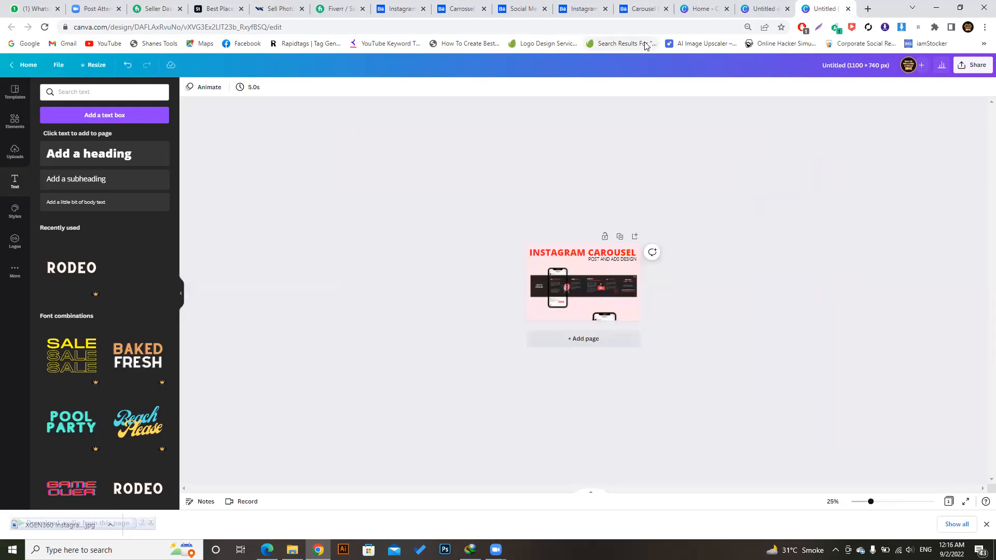
{"action": "left_click", "coordinate": [605, 320]}
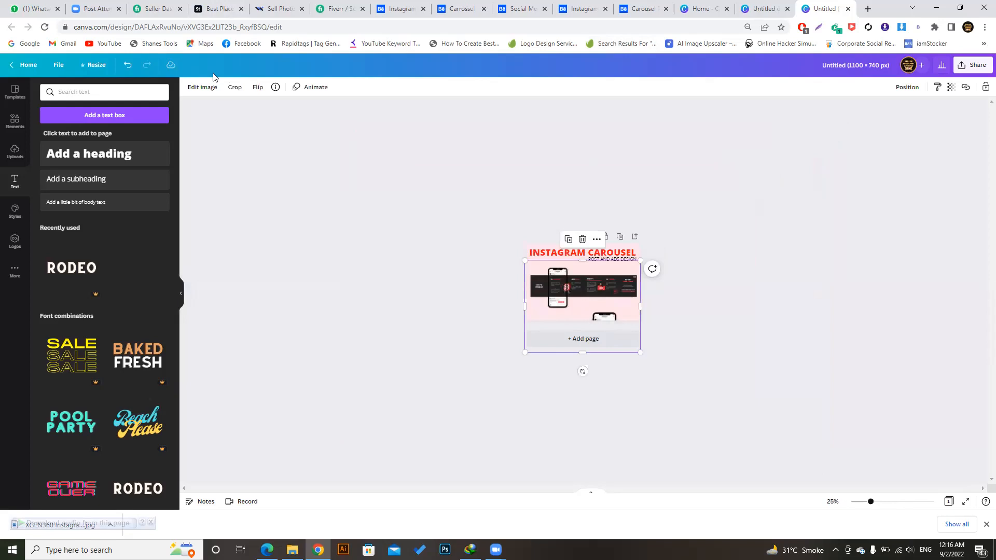
{"action": "left_click", "coordinate": [232, 87]}
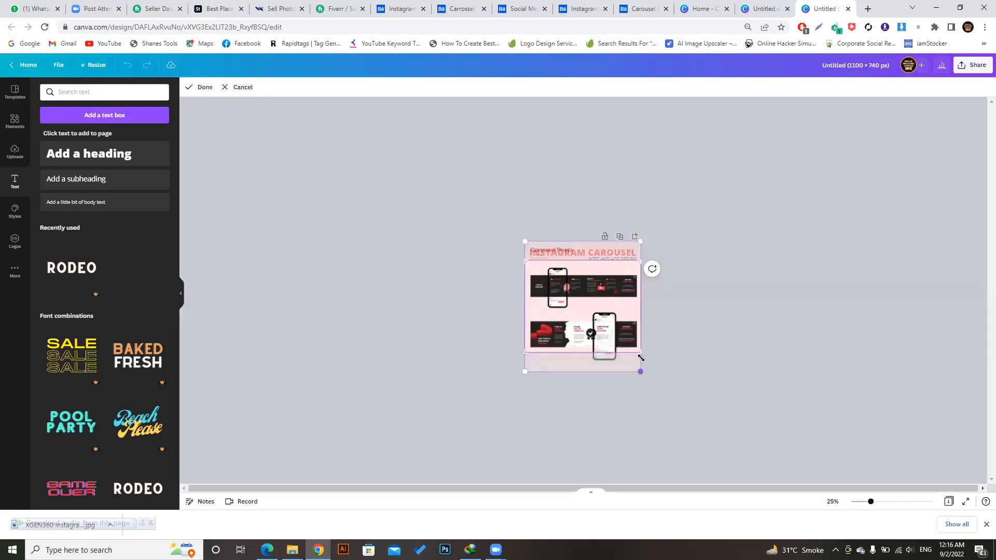
{"action": "left_click_drag", "start_coordinate": [638, 352], "coordinate": [640, 312]}
{"action": "left_click", "coordinate": [694, 310]}
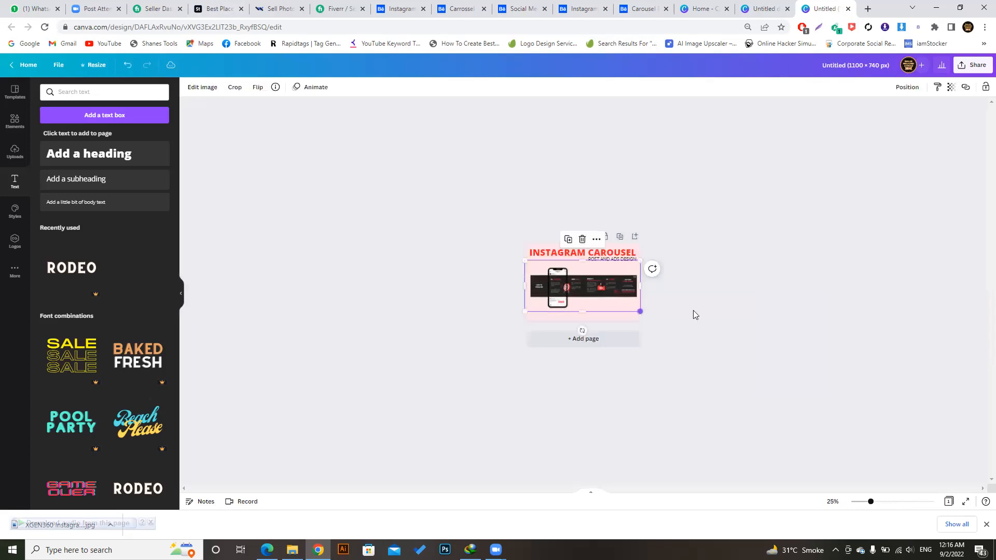
{"action": "scroll", "coordinate": [734, 310], "scroll_direction": "up", "scroll_amount": 2}
{"action": "left_click", "coordinate": [802, 301]}
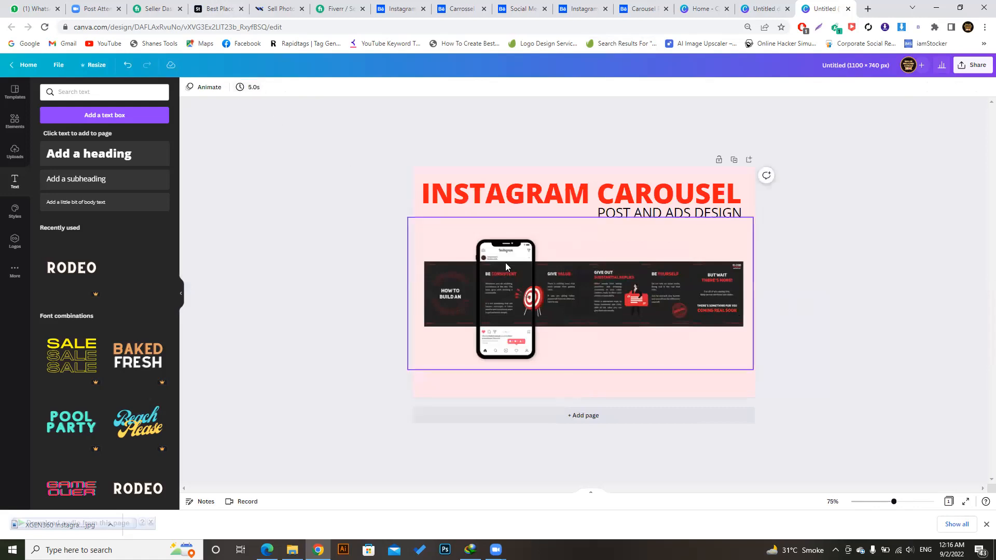
{"action": "left_click", "coordinate": [531, 294]}
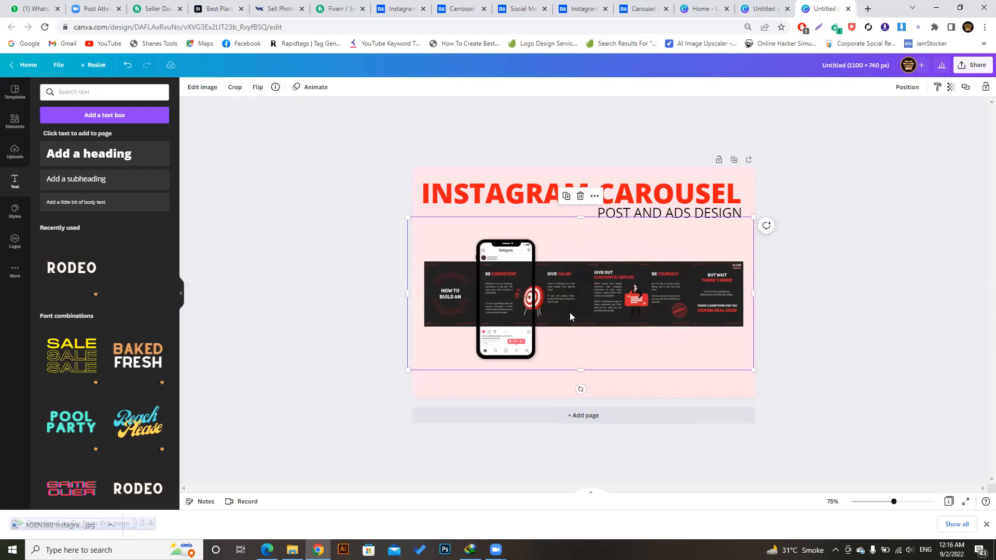
{"action": "key", "text": "Down"}
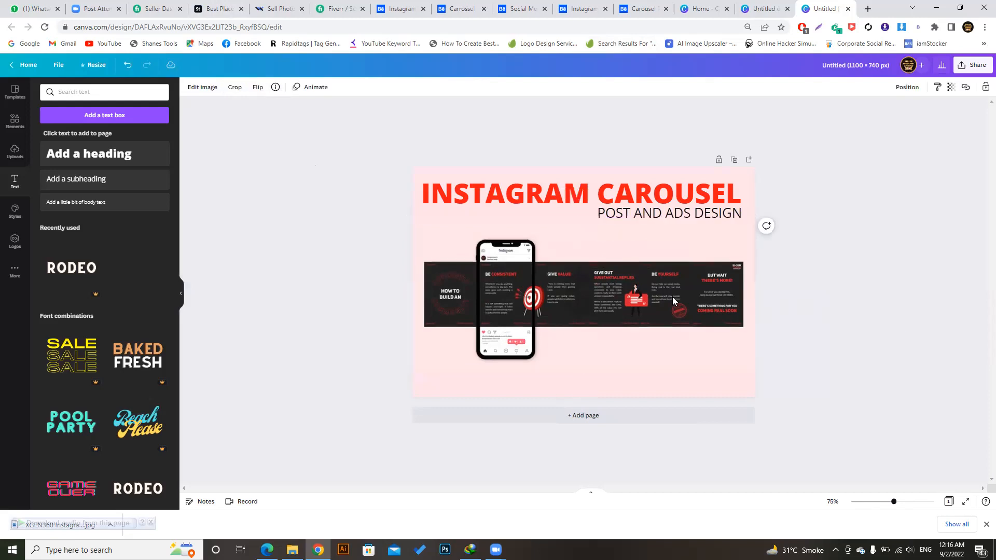
{"action": "left_click", "coordinate": [904, 388]}
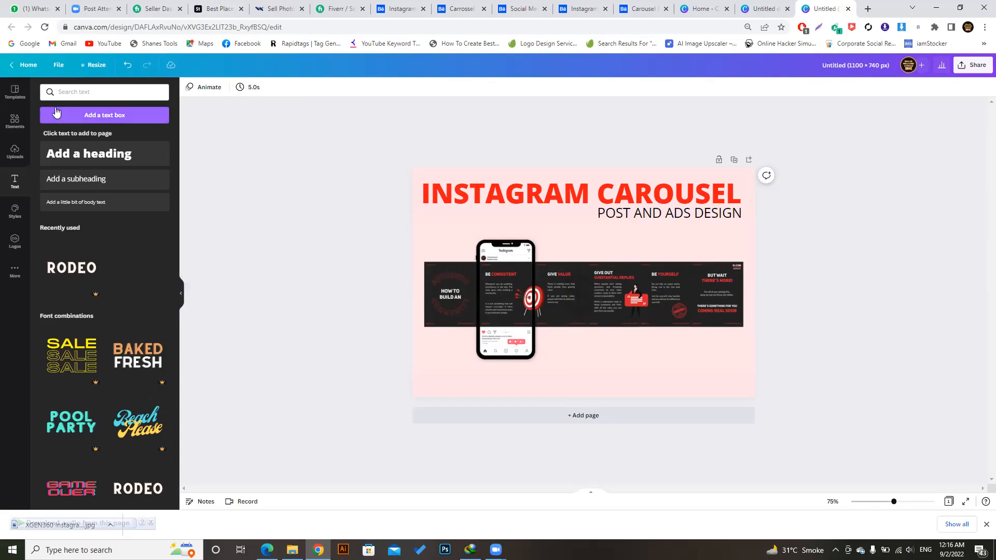
Search the elements for "instagram" and place the colored Instagram logo with wordmark just under the word "Instagram" in the heading.
{"action": "left_click", "coordinate": [14, 111]}
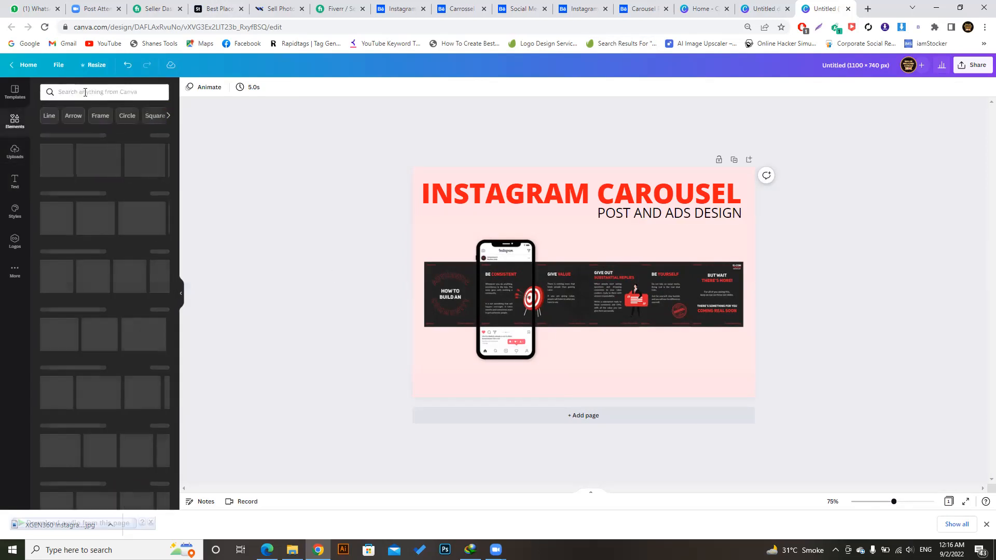
{"action": "type", "text": "ins"}
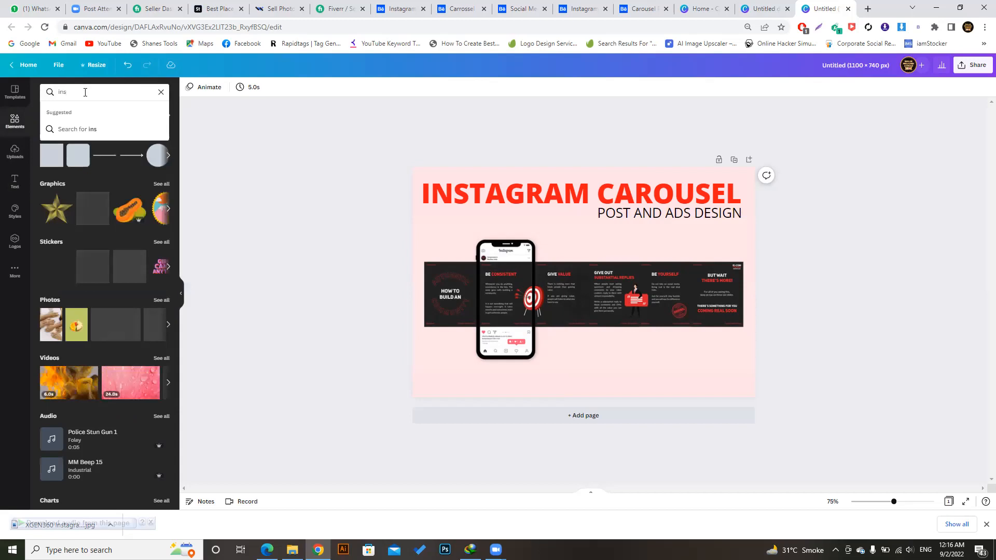
{"action": "type", "text": "tagram"}
{"action": "key", "text": "Return"}
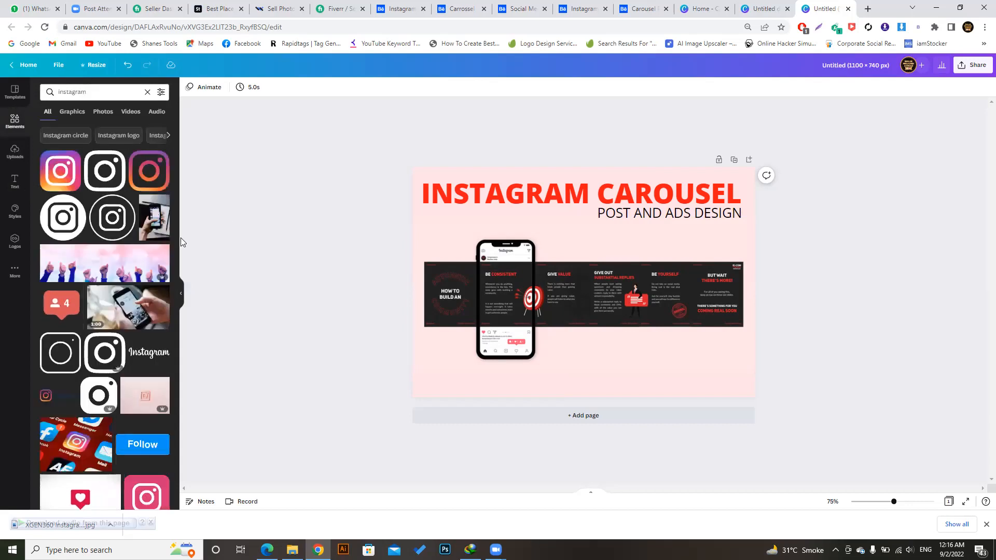
{"action": "left_click", "coordinate": [57, 397]}
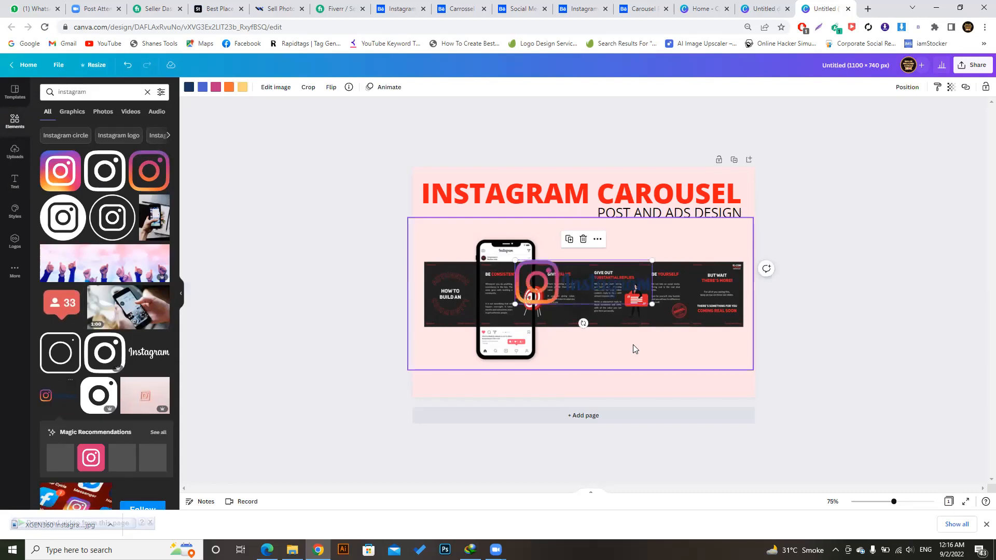
{"action": "left_click_drag", "start_coordinate": [612, 282], "coordinate": [533, 218]}
Delete the word "Instagram" from the heading so it reads only "Carousel".
{"action": "left_click", "coordinate": [598, 193]}
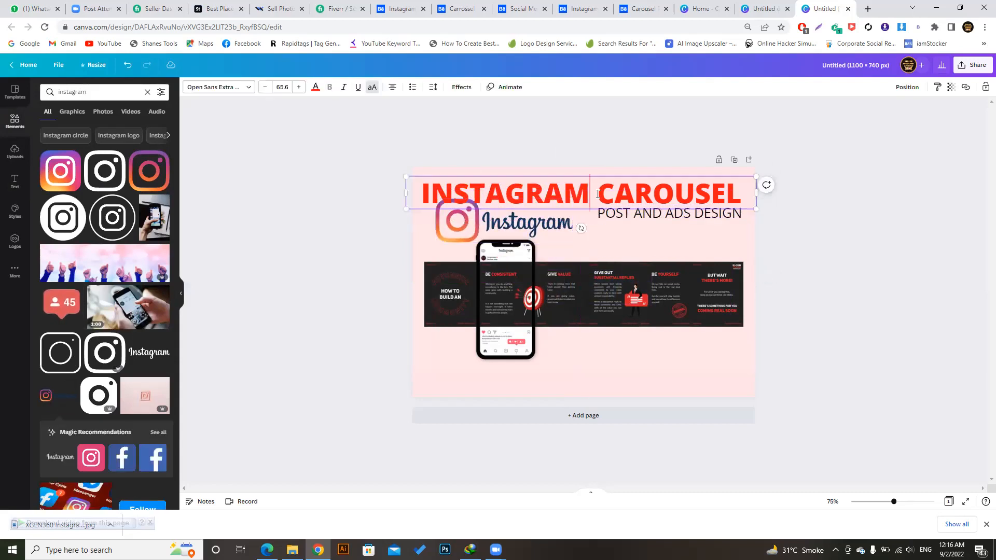
{"action": "left_click", "coordinate": [598, 194]}
{"action": "key", "text": "BackSpace"}
{"action": "key", "text": "BackSpace"}
{"action": "key", "text": "BackSpace"}
{"action": "key", "text": "BackSpace"}
{"action": "key", "text": "BackSpace"}
{"action": "key", "text": "BackSpace"}
{"action": "key", "text": "BackSpace"}
{"action": "key", "text": "BackSpace"}
{"action": "key", "text": "BackSpace"}
{"action": "key", "text": "BackSpace"}
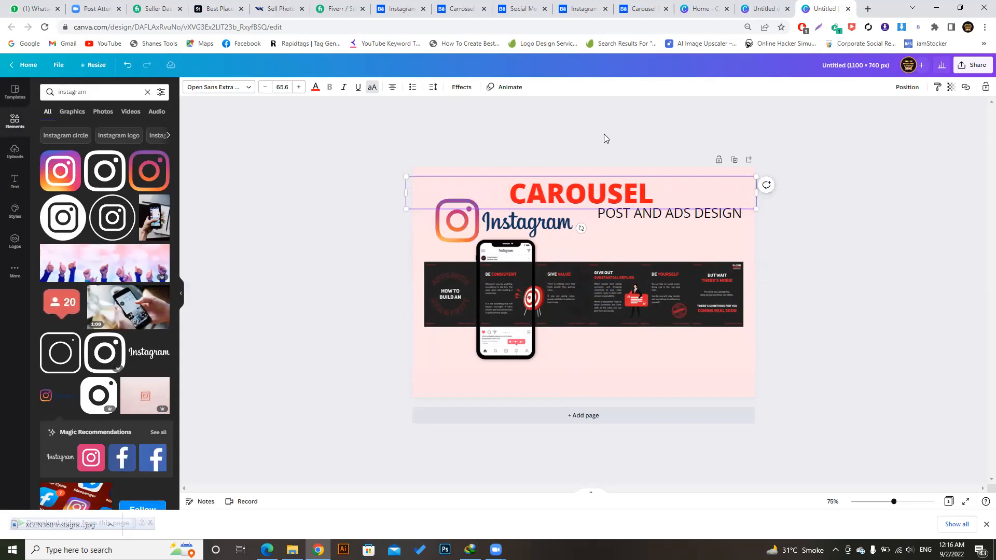
{"action": "left_click", "coordinate": [598, 119]}
Place "Carousel" directly above the subheading, and move the Instagram logo up beside it and enlarge it.
{"action": "left_click_drag", "start_coordinate": [597, 195], "coordinate": [689, 193]}
{"action": "left_click_drag", "start_coordinate": [482, 217], "coordinate": [481, 196]}
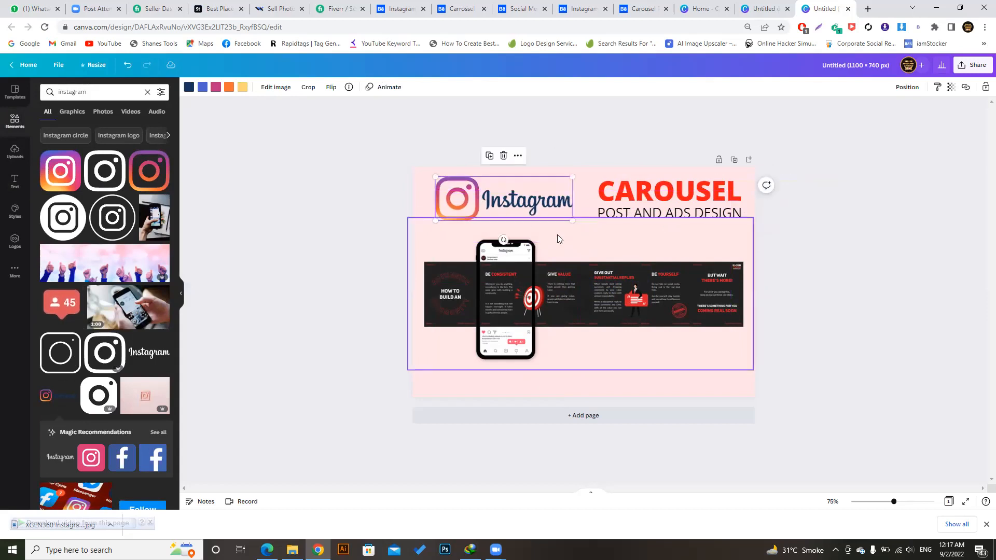
{"action": "mouse_move", "coordinate": [568, 222]}
{"action": "left_mouse_down"}
{"action": "mouse_move", "coordinate": [611, 232]}
{"action": "mouse_move", "coordinate": [561, 211]}
{"action": "left_mouse_up"}
Scale the "Carousel" heading and its subheading down slightly together and shift them right, clear of the Instagram logo.
{"action": "left_click", "coordinate": [659, 197]}
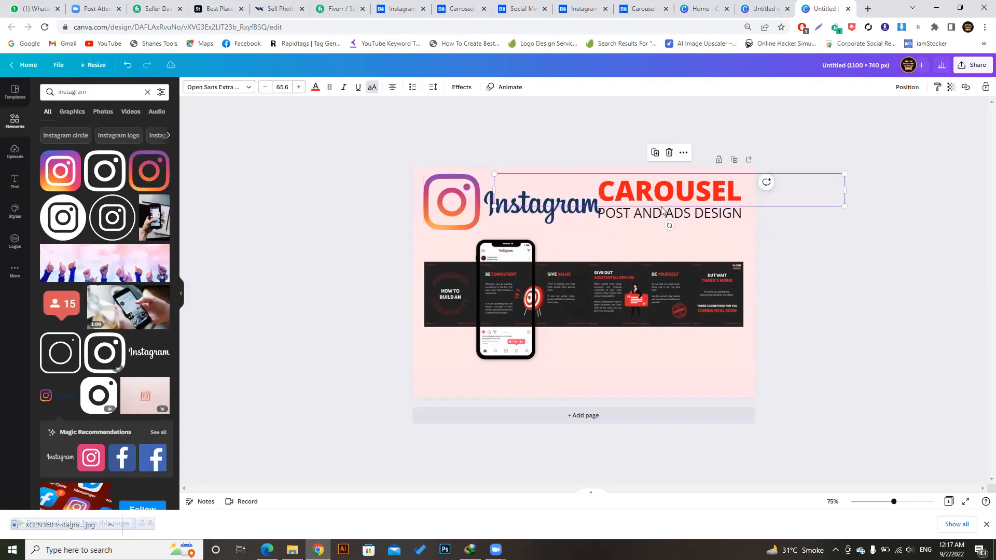
{"action": "left_click", "coordinate": [663, 211], "text": "shift"}
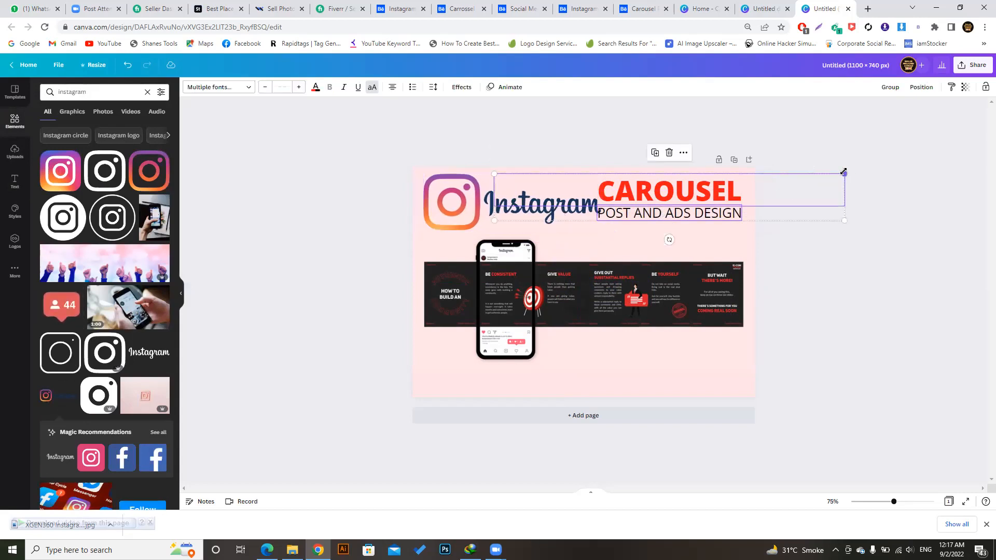
{"action": "left_click_drag", "start_coordinate": [833, 177], "coordinate": [822, 177]}
{"action": "left_click_drag", "start_coordinate": [706, 194], "coordinate": [727, 191]}
{"action": "left_click", "coordinate": [849, 261]}
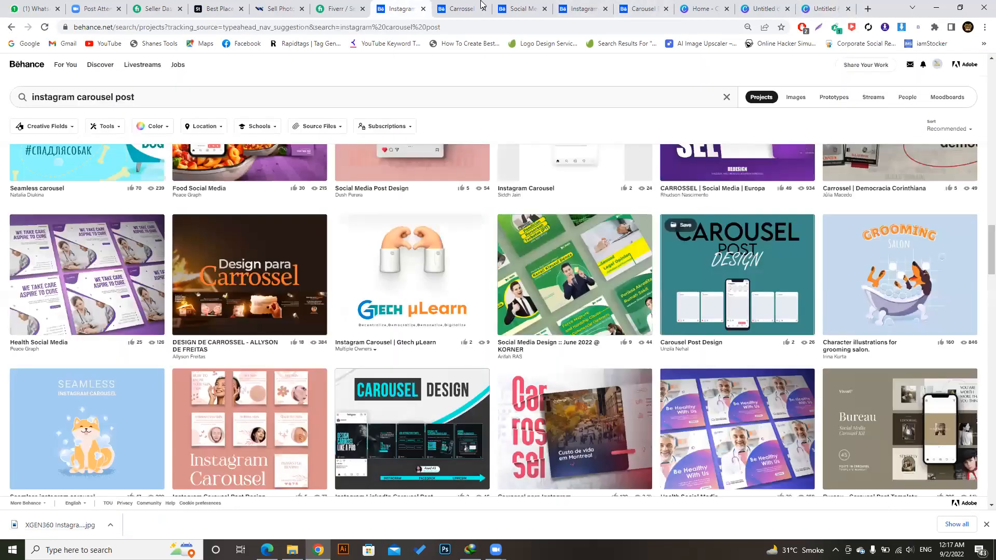
Switch to the Fiverr results for Instagram carousel posts and examine how other sellers lay out their gig images.
{"action": "left_click", "coordinate": [481, 2]}
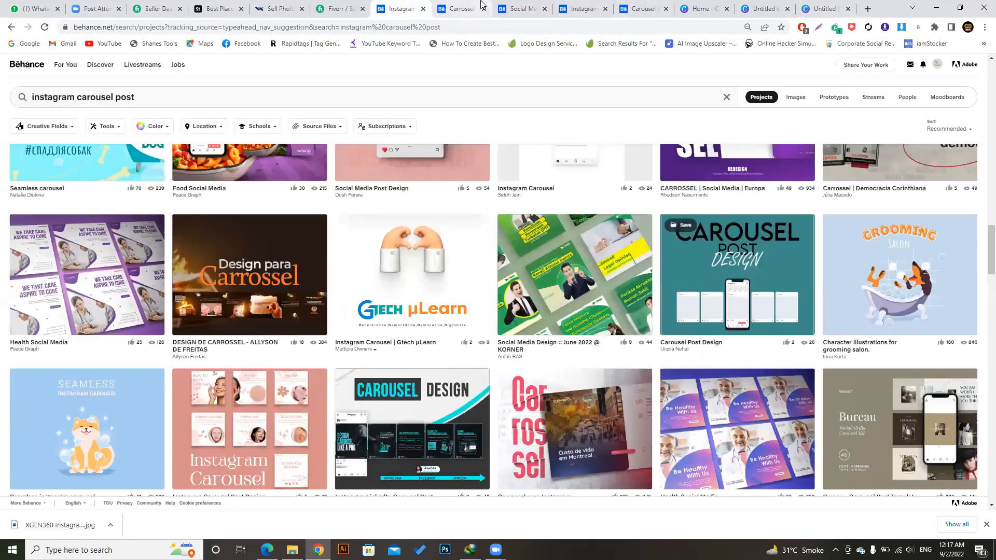
{"action": "left_click", "coordinate": [338, 9]}
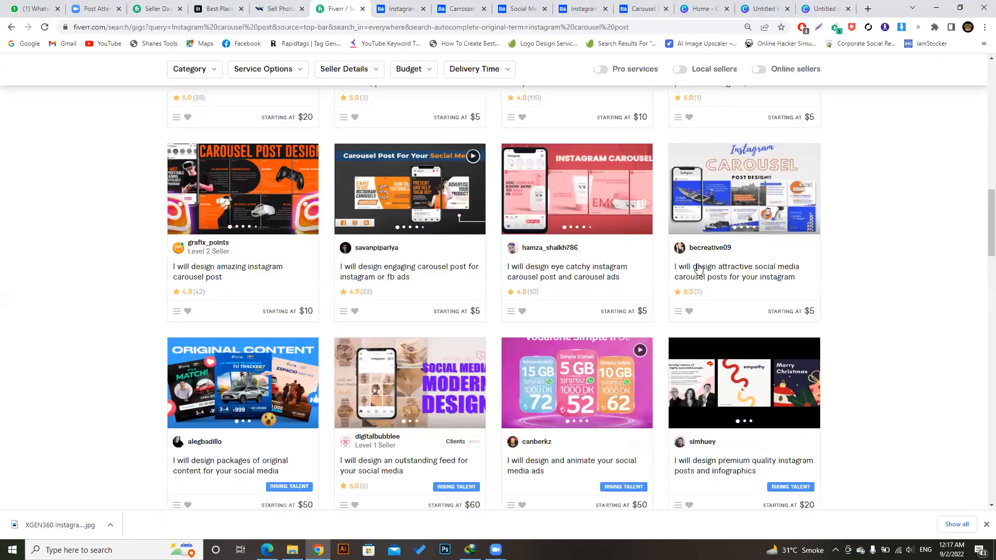
{"action": "scroll", "coordinate": [982, 242], "scroll_direction": "down", "scroll_amount": 1}
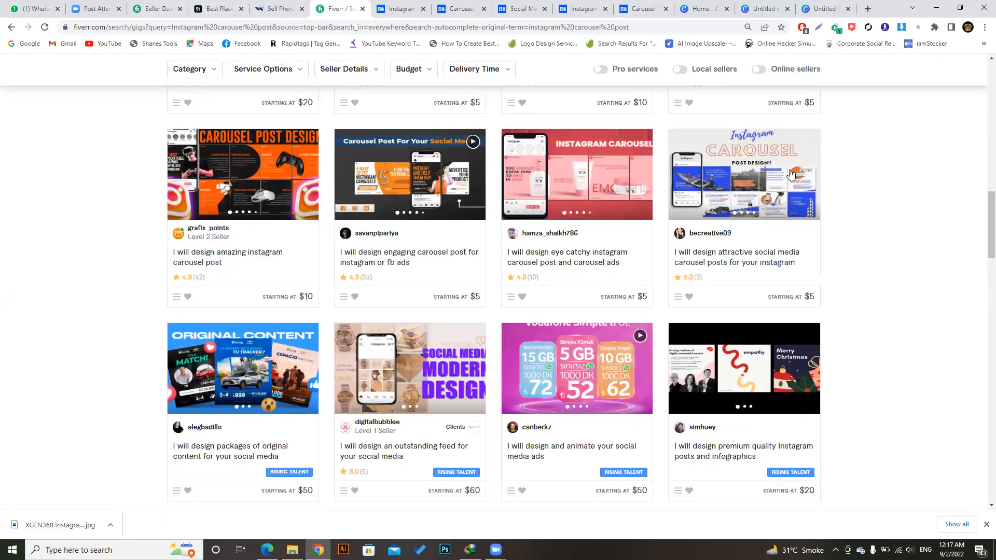
{"action": "left_click", "coordinate": [817, 174]}
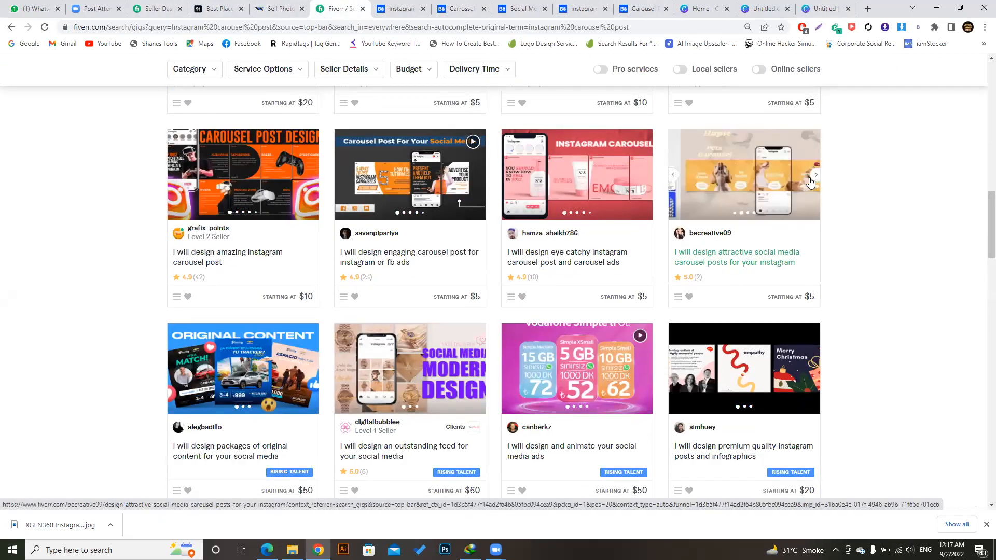
{"action": "scroll", "coordinate": [982, 250], "scroll_direction": "down", "scroll_amount": 2}
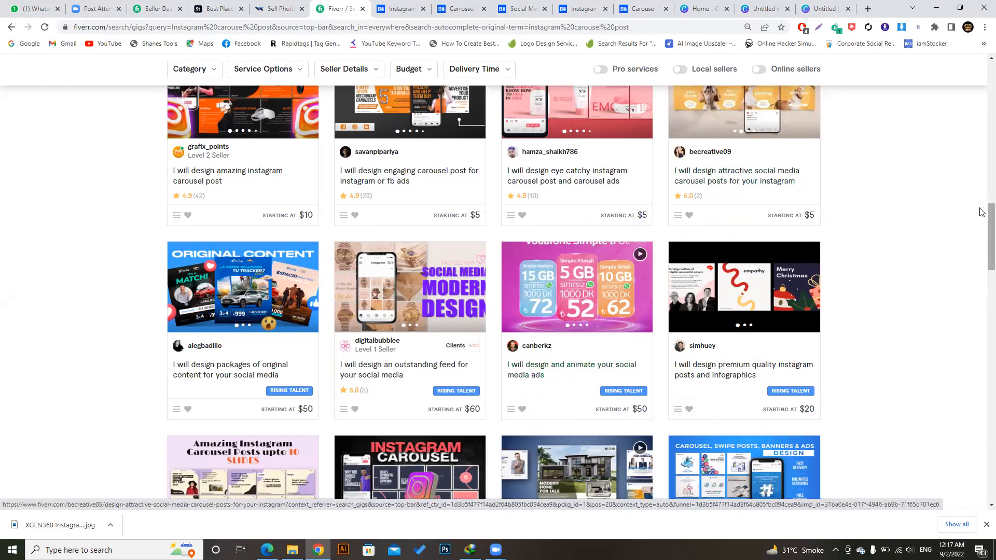
{"action": "scroll", "coordinate": [982, 249], "scroll_direction": "down", "scroll_amount": 3}
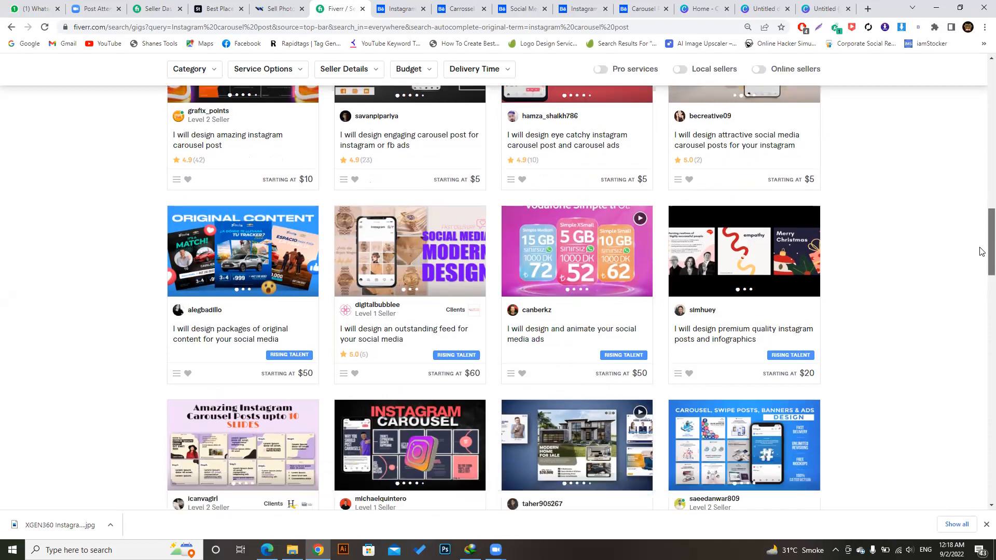
{"action": "scroll", "coordinate": [982, 282], "scroll_direction": "down", "scroll_amount": 3}
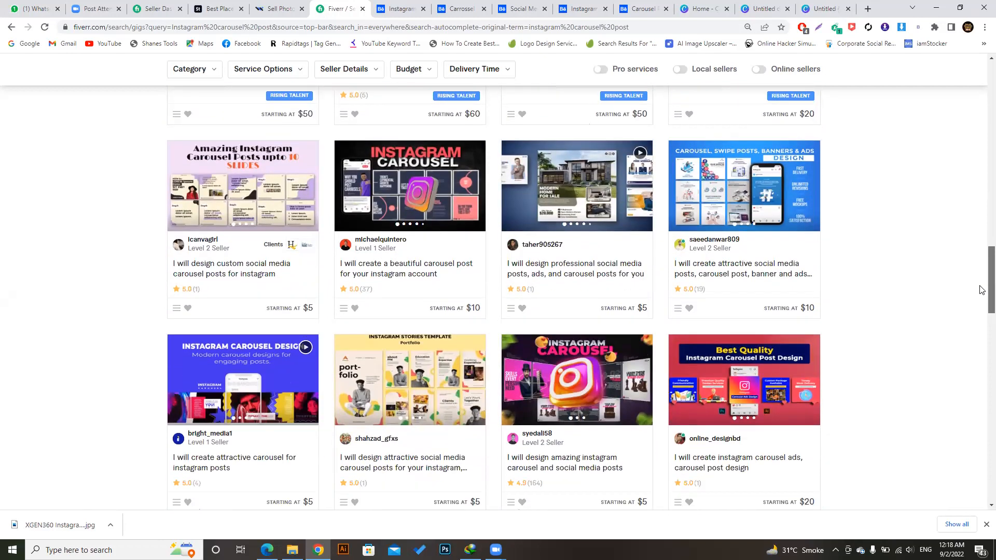
{"action": "scroll", "coordinate": [981, 293], "scroll_direction": "down", "scroll_amount": 2}
{"action": "scroll", "coordinate": [981, 300], "scroll_direction": "down", "scroll_amount": 1}
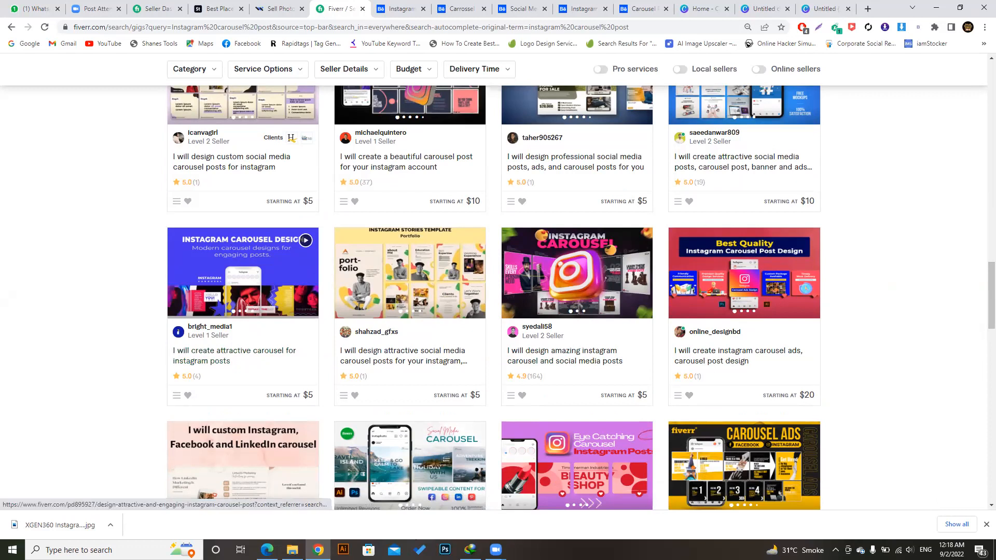
In File Explorer, open the RED folder on Graphics Data (F:) and view the image "Real Estate Design by XGEN360 (5)".
{"action": "mouse_move", "coordinate": [292, 550]}
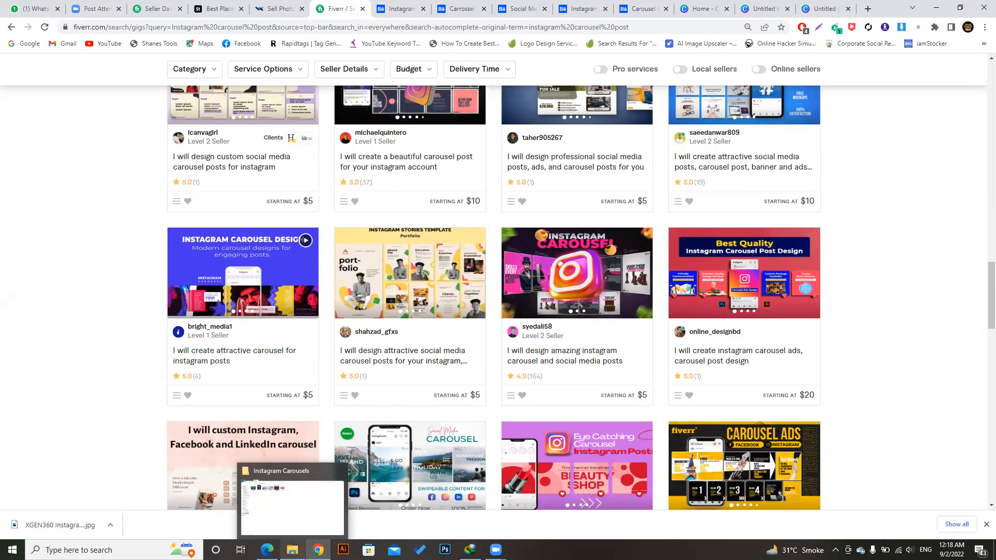
{"action": "left_click", "coordinate": [292, 506]}
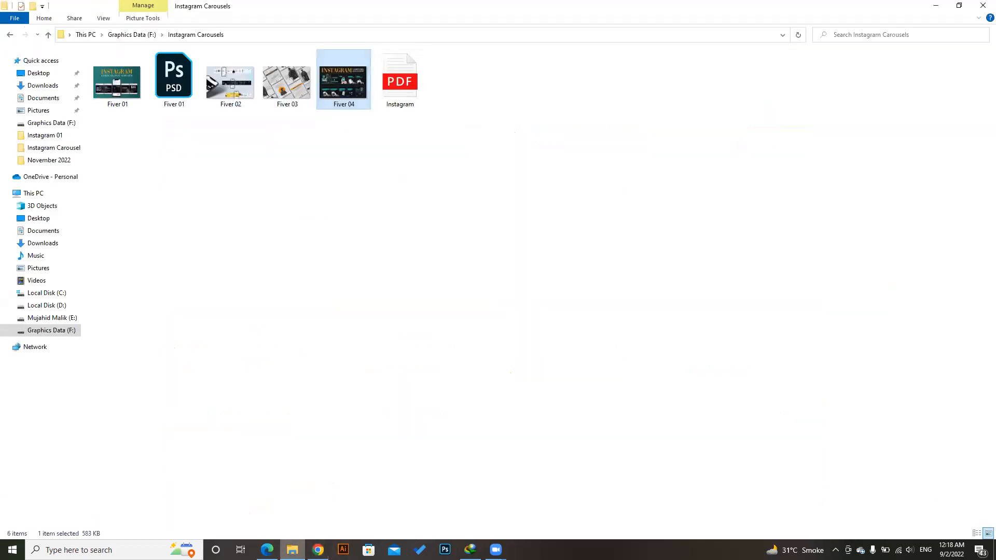
{"action": "left_click", "coordinate": [68, 331]}
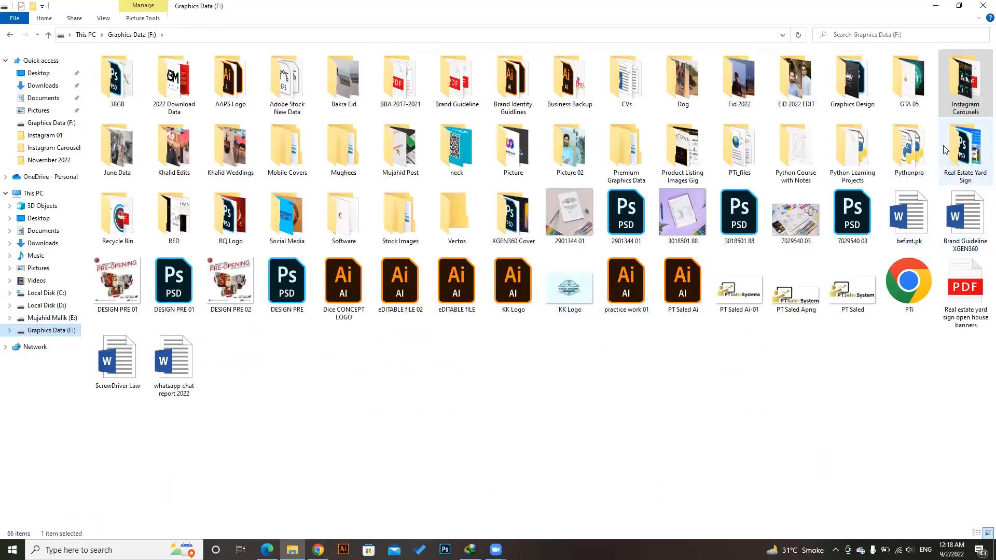
{"action": "double_click", "coordinate": [150, 226]}
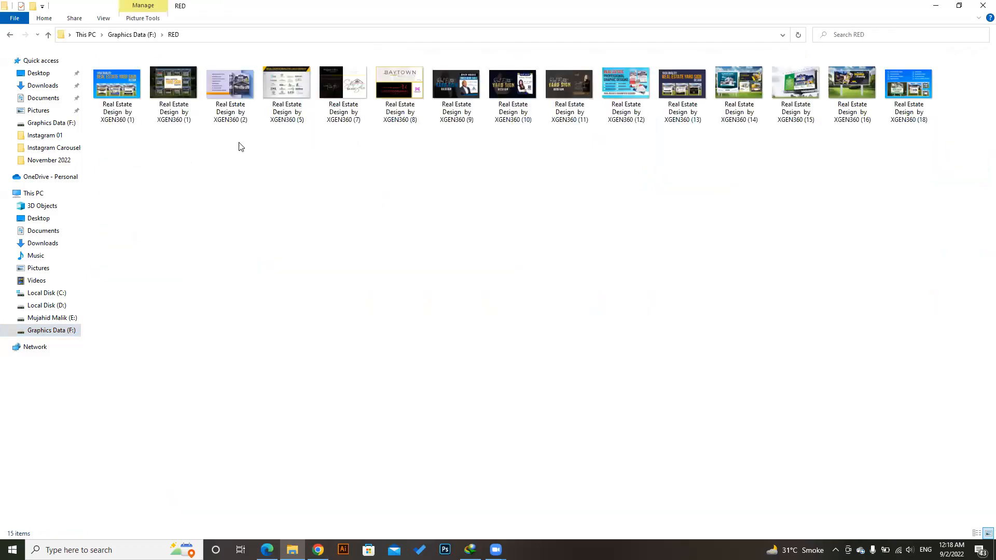
{"action": "double_click", "coordinate": [286, 109]}
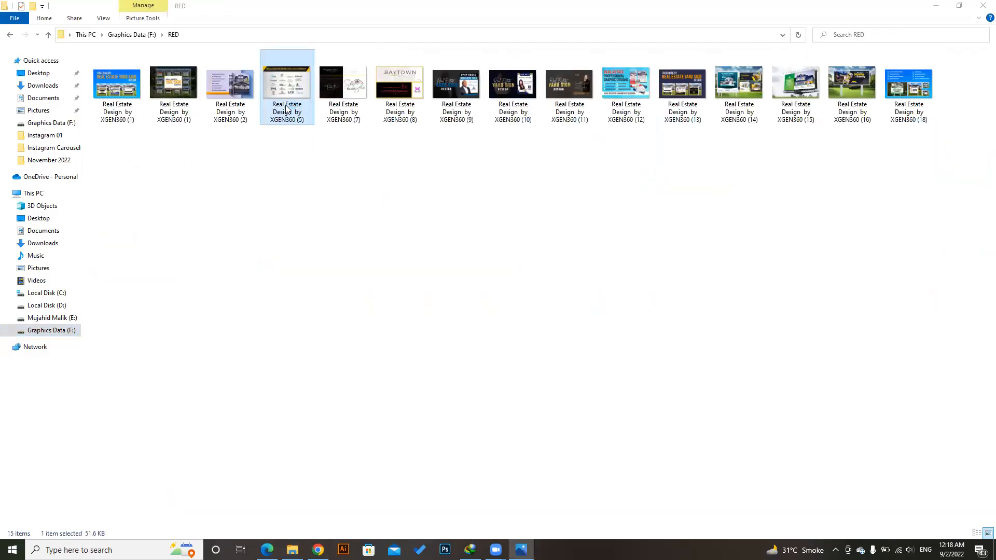
{"action": "scroll", "coordinate": [425, 159], "scroll_direction": "up", "scroll_amount": 2}
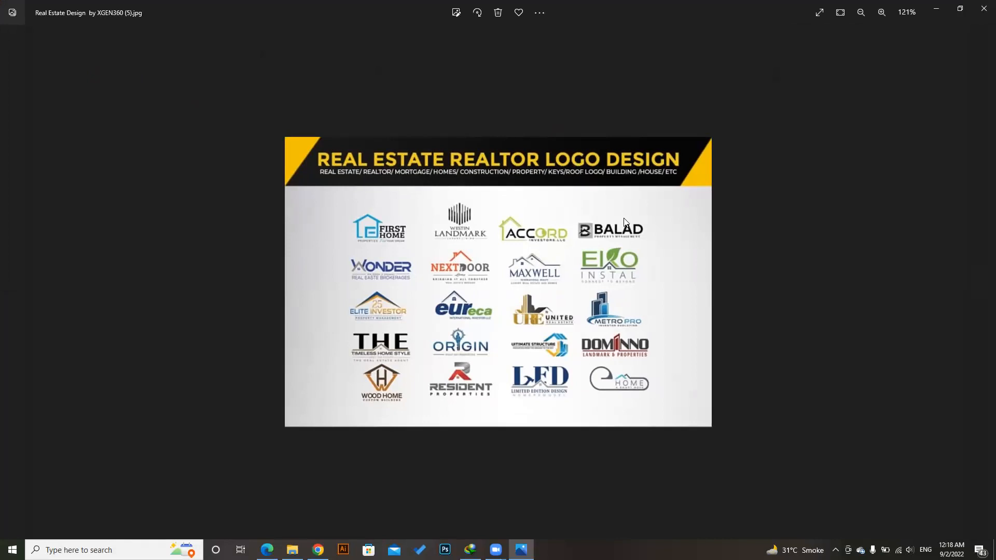
{"action": "left_click", "coordinate": [982, 5]}
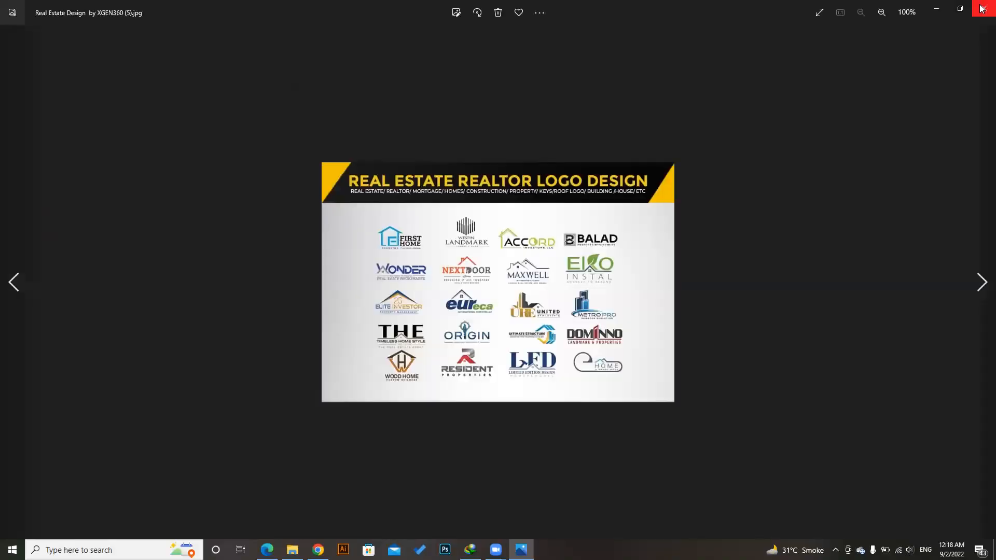
{"action": "left_click", "coordinate": [982, 5]}
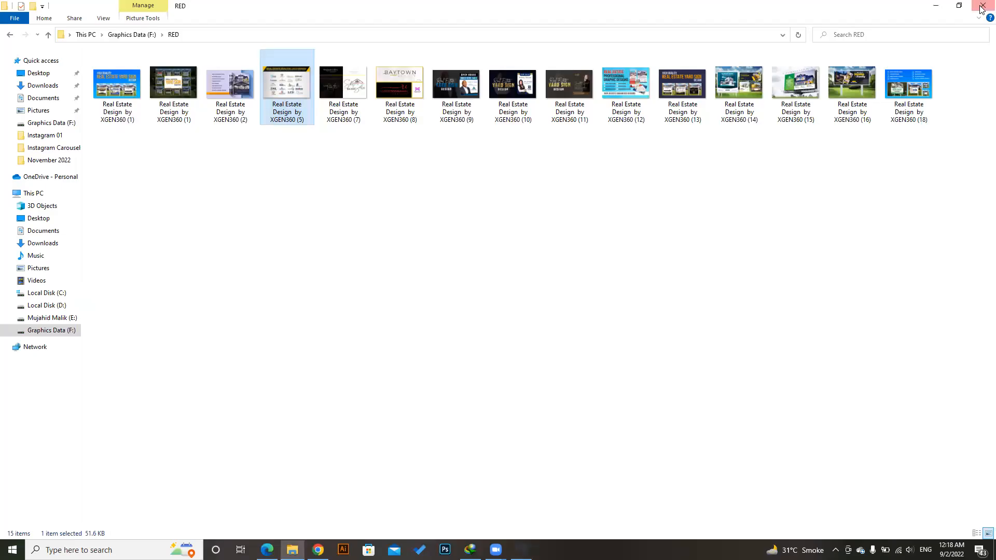
View the sample gig images "Real Estate Design by XGEN360 (7)" and "(8)" one after the other.
{"action": "double_click", "coordinate": [356, 92]}
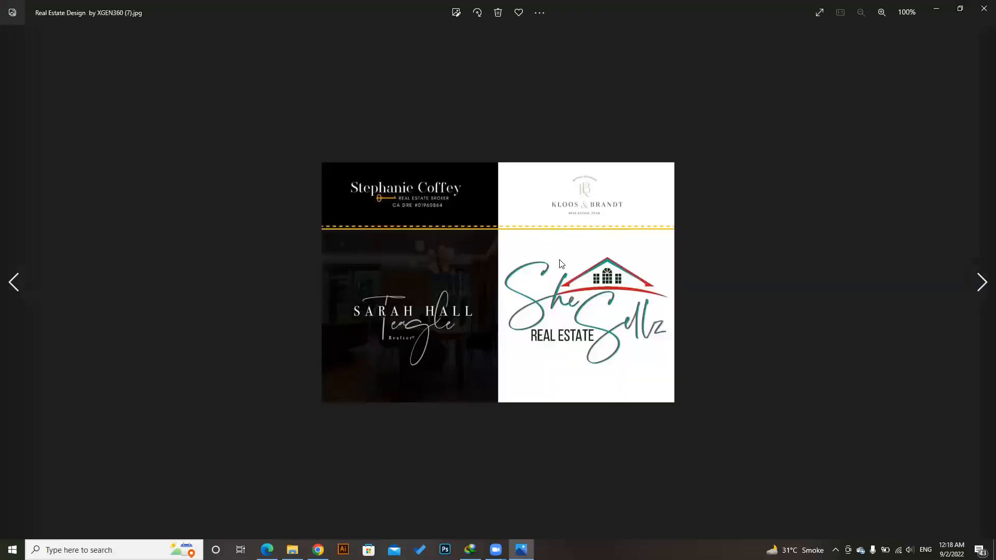
{"action": "left_click", "coordinate": [985, 9]}
{"action": "double_click", "coordinate": [397, 108]}
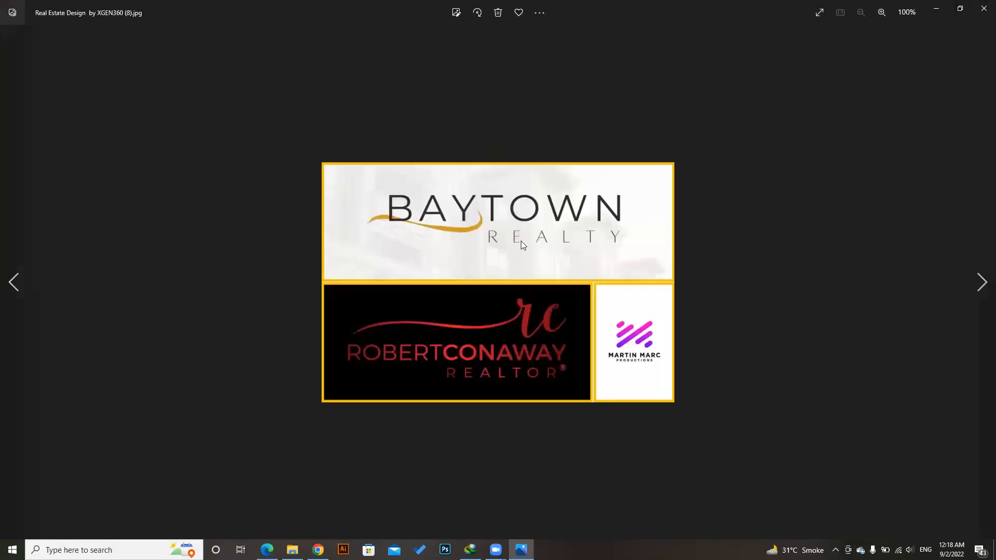
{"action": "left_click", "coordinate": [982, 6]}
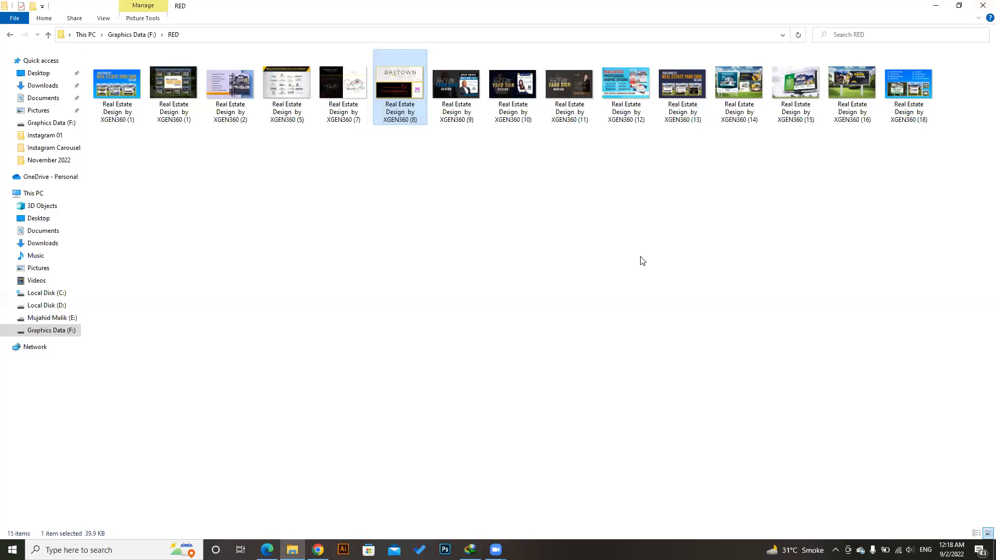
{"action": "left_click", "coordinate": [441, 236]}
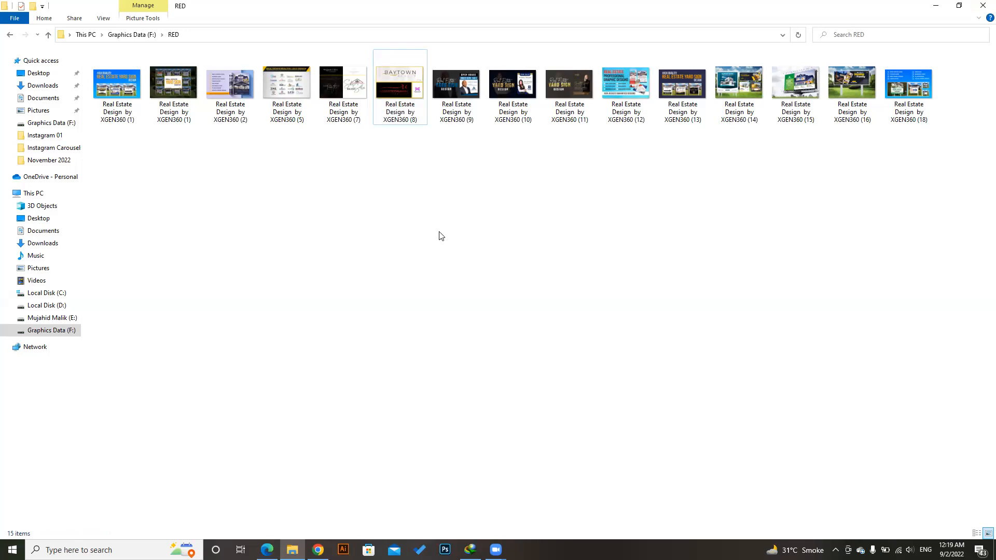
View the blue yard sign image "Real Estate Design by XGEN360 (1)" and examine its three sign mockups up close.
{"action": "double_click", "coordinate": [114, 96]}
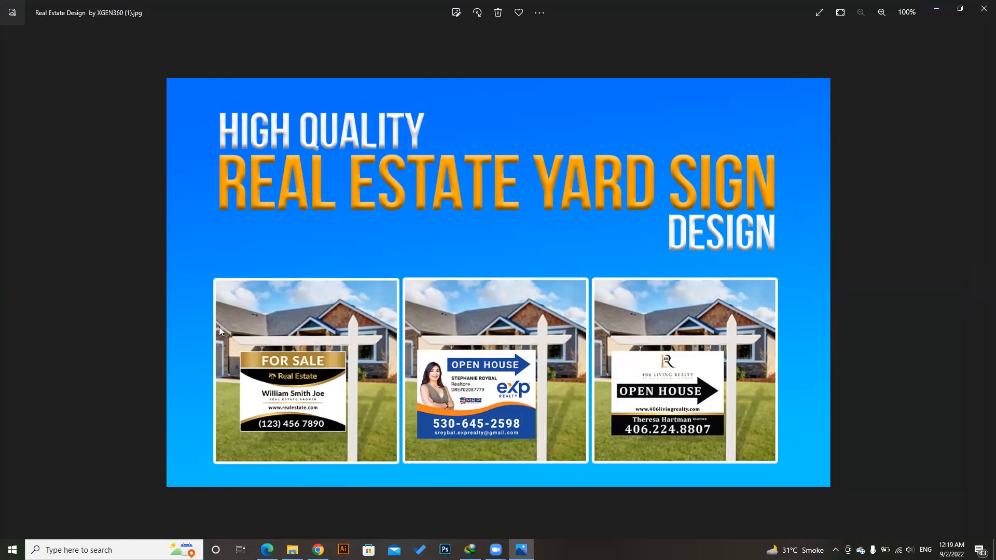
{"action": "scroll", "coordinate": [278, 354], "scroll_direction": "up", "scroll_amount": 5}
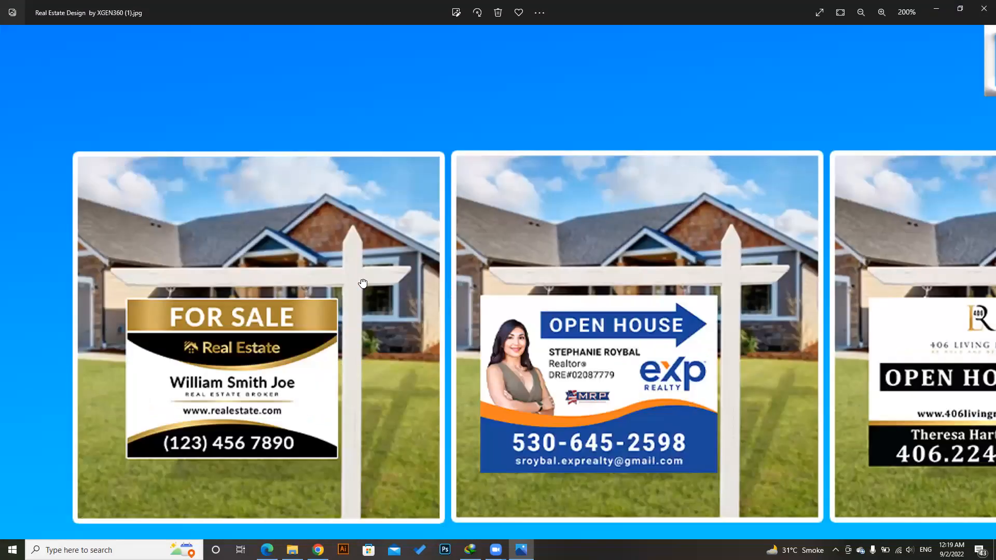
{"action": "left_click_drag", "start_coordinate": [362, 284], "coordinate": [329, 273]}
{"action": "left_click_drag", "start_coordinate": [642, 261], "coordinate": [544, 246]}
{"action": "scroll", "coordinate": [543, 246], "scroll_direction": "down", "scroll_amount": 5}
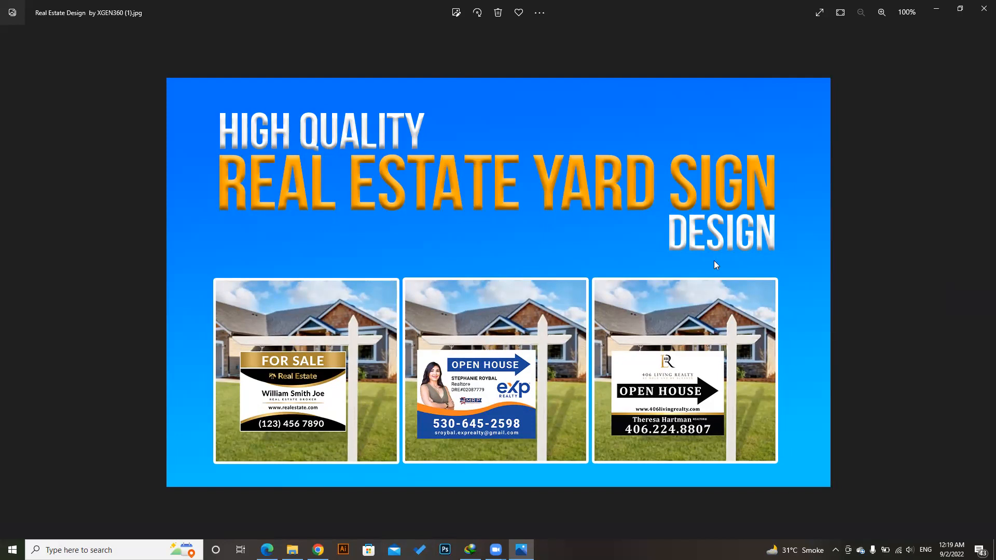
{"action": "left_click", "coordinate": [983, 5]}
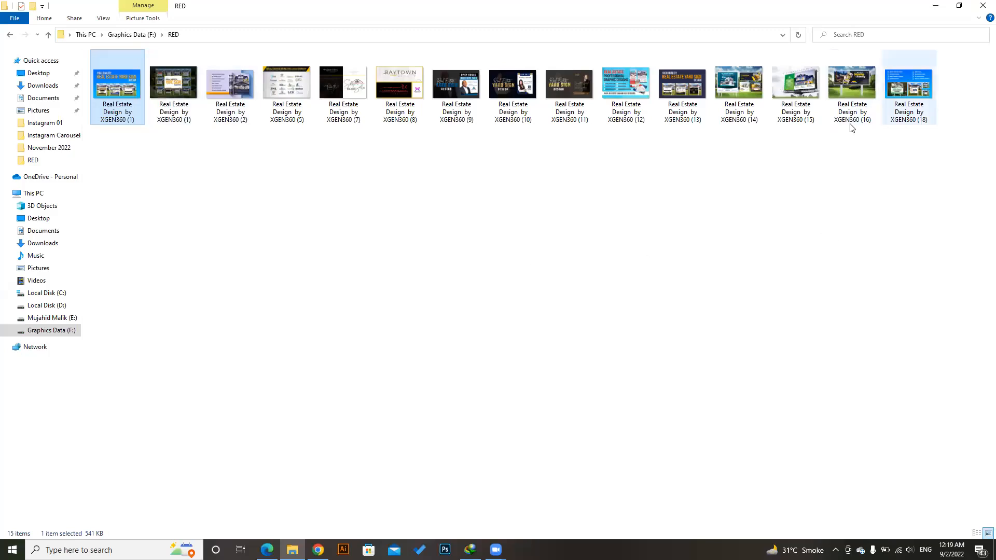
View the service-list gig images "Real Estate Design by XGEN360 (18)" and "(12)".
{"action": "double_click", "coordinate": [909, 86]}
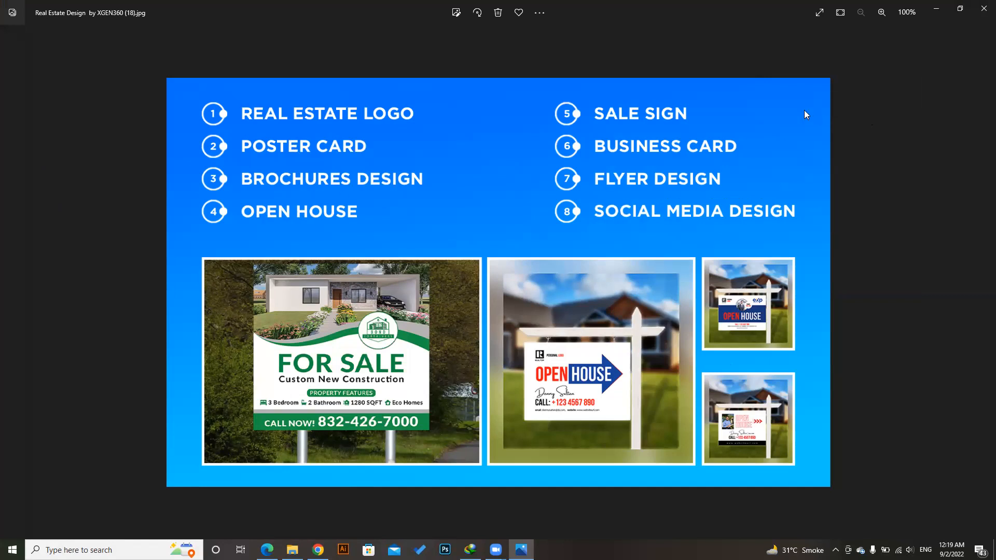
{"action": "left_click", "coordinate": [984, 8]}
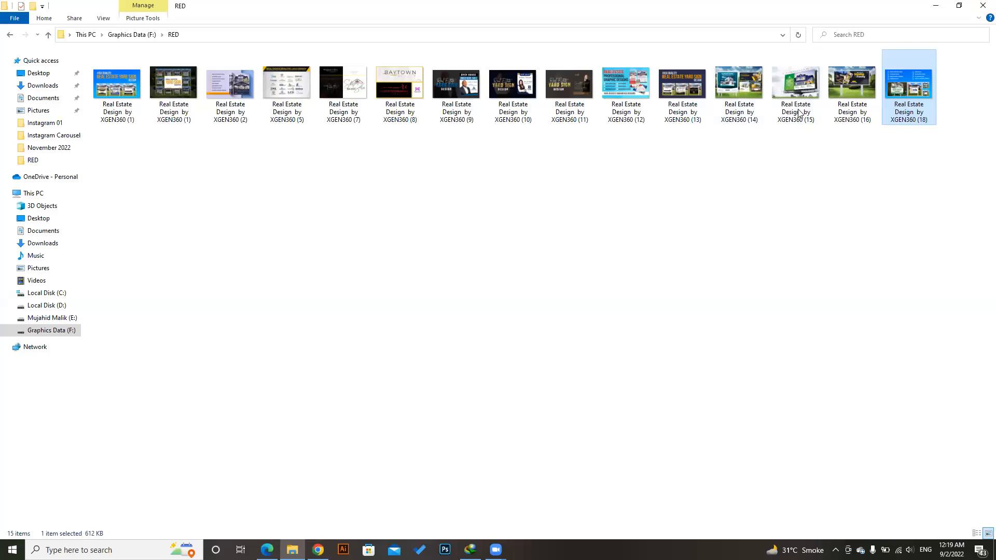
{"action": "left_click", "coordinate": [665, 176]}
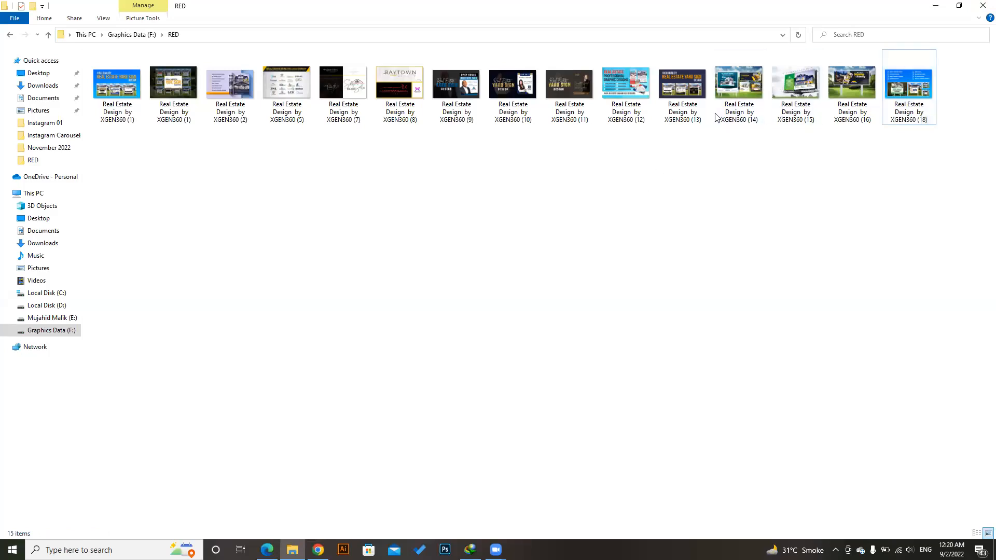
{"action": "left_click_drag", "start_coordinate": [716, 114], "coordinate": [589, 231]}
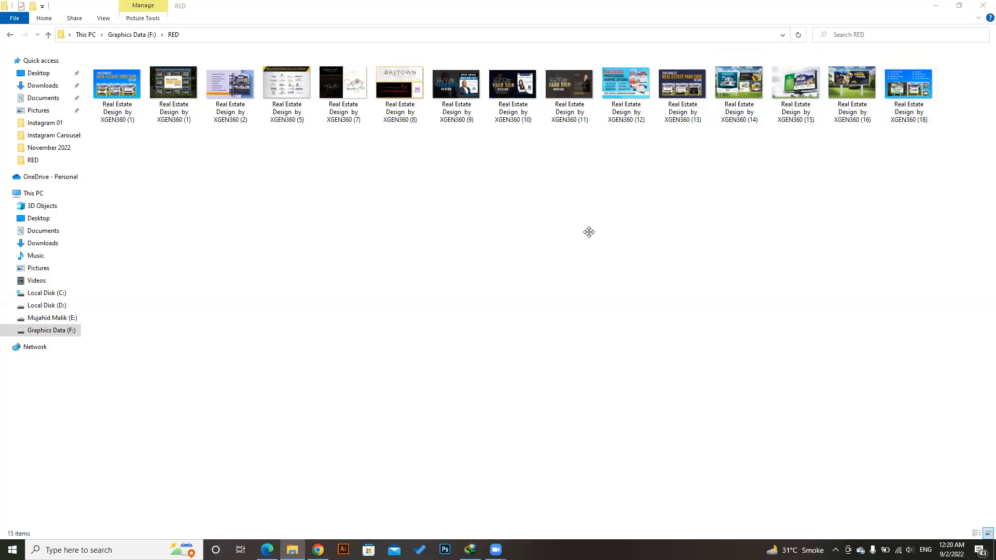
{"action": "double_click", "coordinate": [633, 105]}
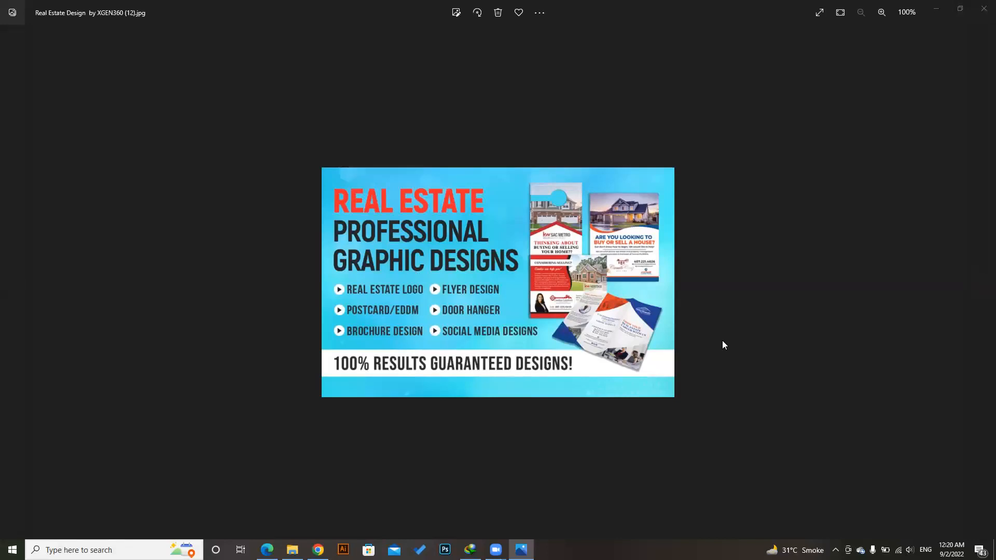
{"action": "left_click", "coordinate": [982, 9]}
Return to the Fiverr results in Chrome and view the yellow-and-black "Carousel Ads" gig in a new tab.
{"action": "left_click", "coordinate": [318, 550]}
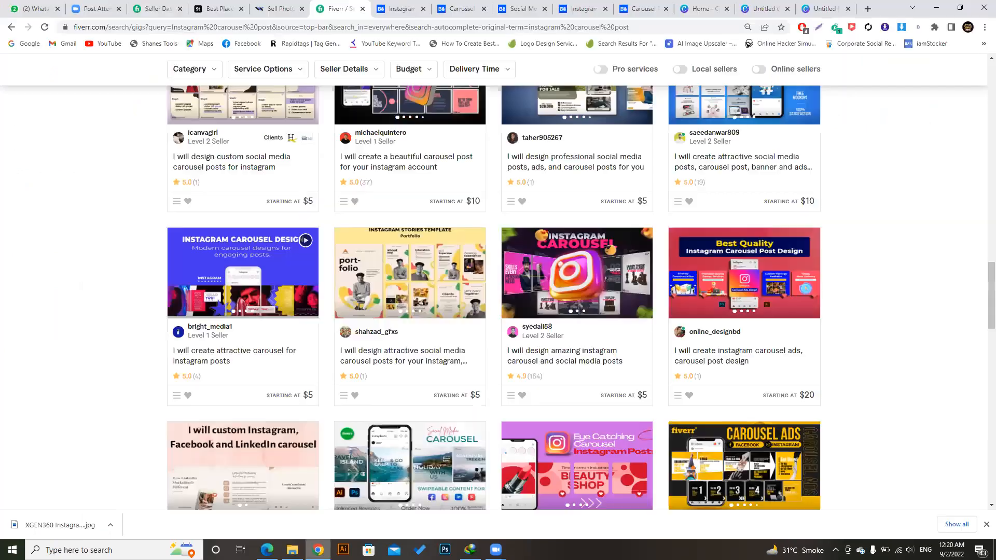
{"action": "scroll", "coordinate": [981, 294], "scroll_direction": "down", "scroll_amount": 1}
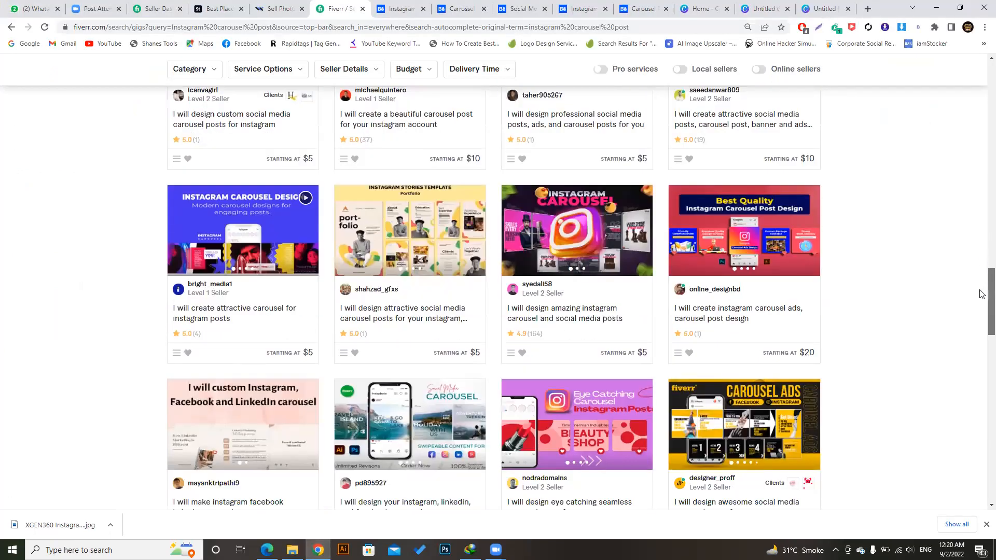
{"action": "scroll", "coordinate": [981, 295], "scroll_direction": "down", "scroll_amount": 2}
{"action": "right_click", "coordinate": [752, 129]}
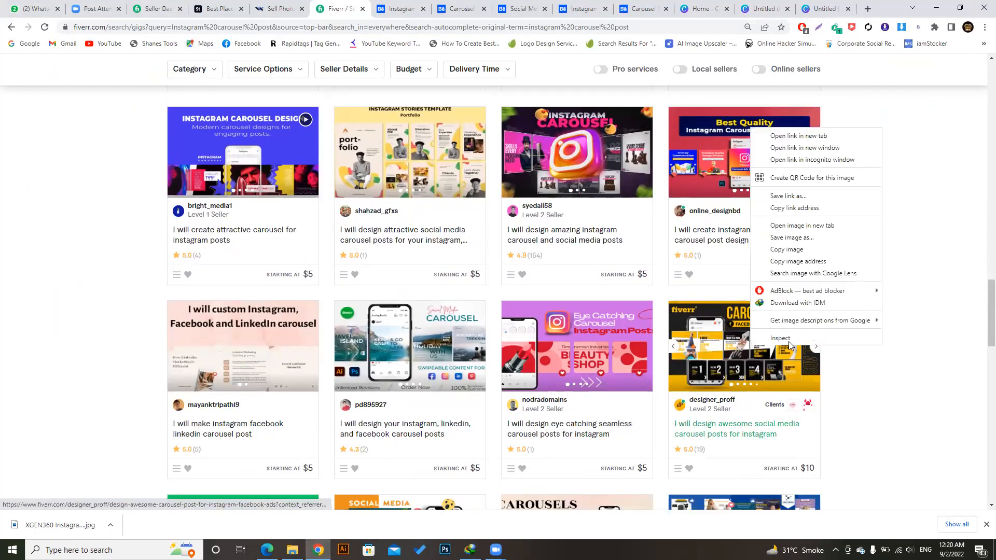
{"action": "left_click", "coordinate": [786, 136]}
{"action": "left_click", "coordinate": [374, 9]}
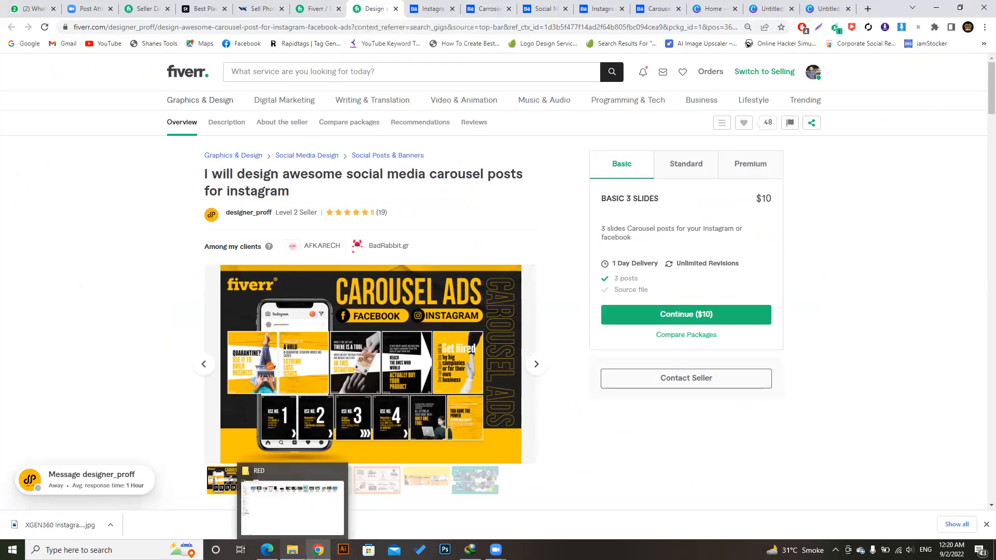
Switch to File Explorer and view the "Be Happy" T-shirt mockup image in Adobe Stock New Data > November 2022 on drive F.
{"action": "left_click", "coordinate": [292, 550]}
{"action": "left_click", "coordinate": [312, 526]}
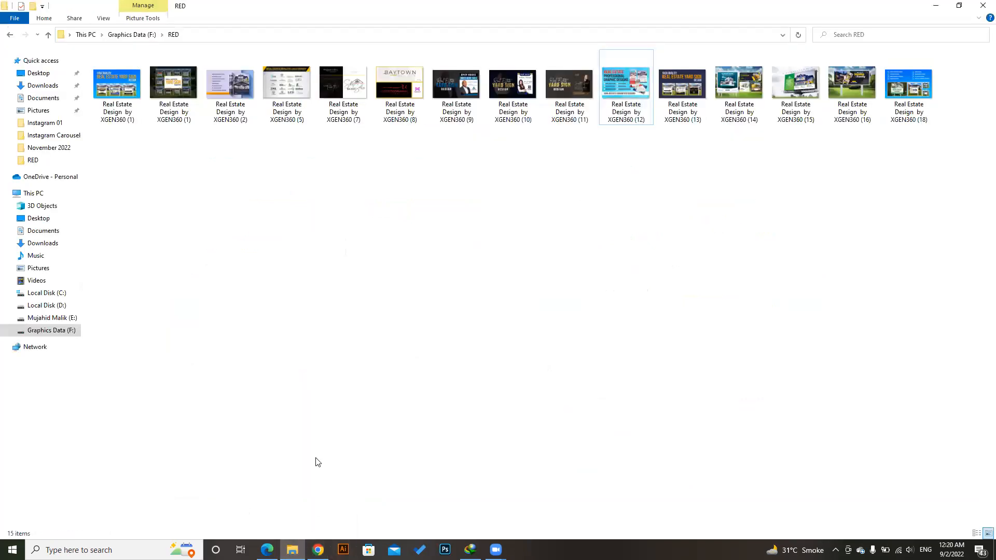
{"action": "key", "text": "BackSpace"}
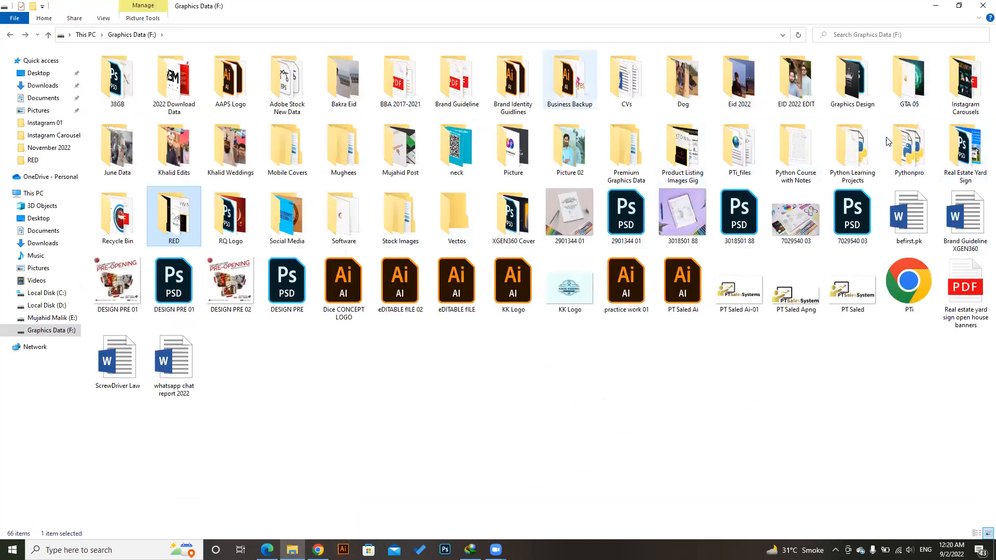
{"action": "left_click", "coordinate": [287, 83]}
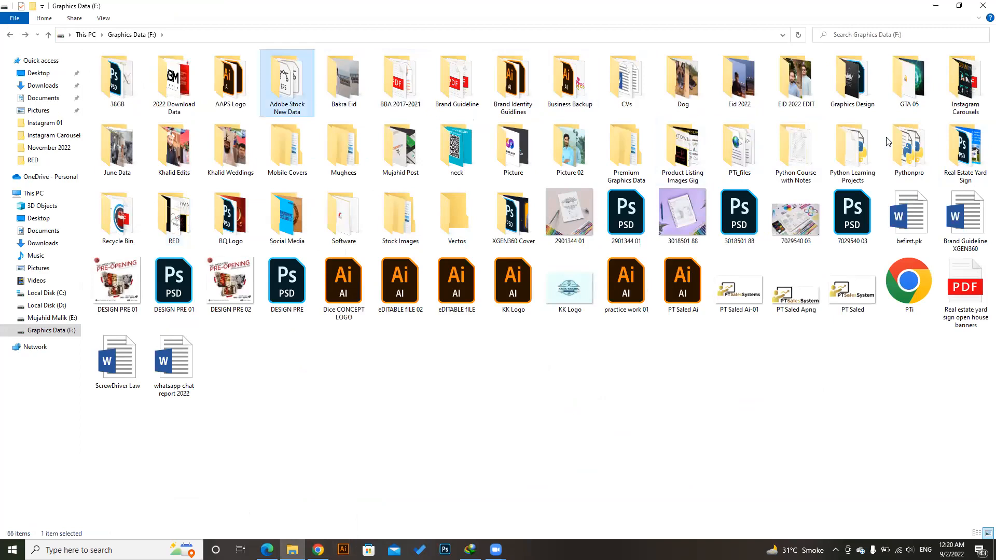
{"action": "key", "text": "Return"}
{"action": "key", "text": "Right"}
{"action": "key", "text": "Return"}
{"action": "left_click", "coordinate": [212, 88]}
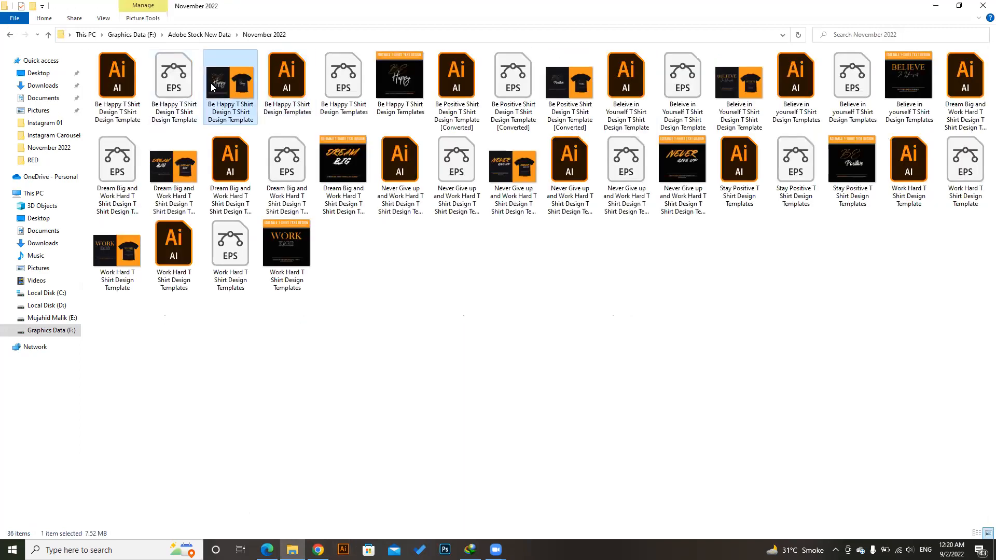
{"action": "double_click", "coordinate": [211, 87]}
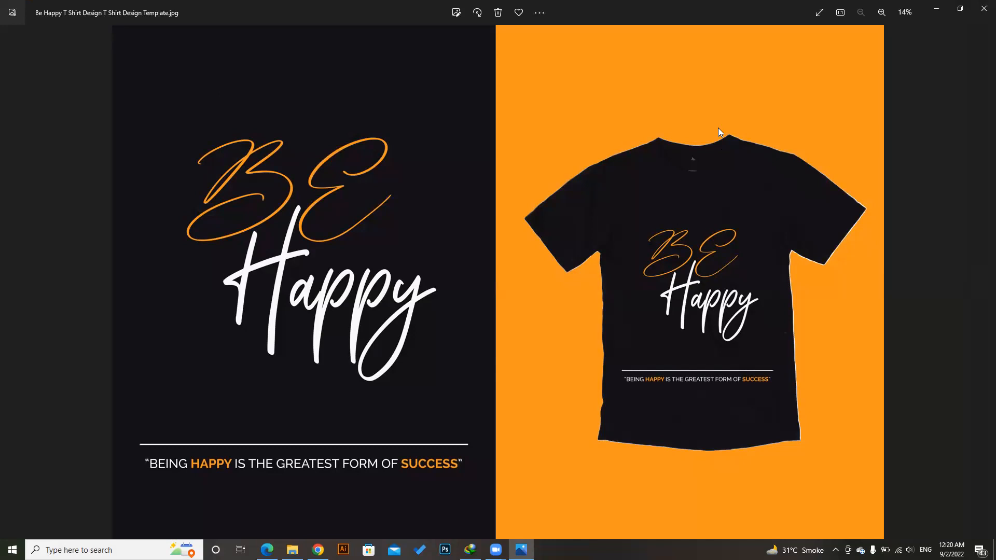
Compare the "Be Happy" T-shirt mockup with its square "Editable T-Shirt Text Design" version.
{"action": "key", "text": "Right"}
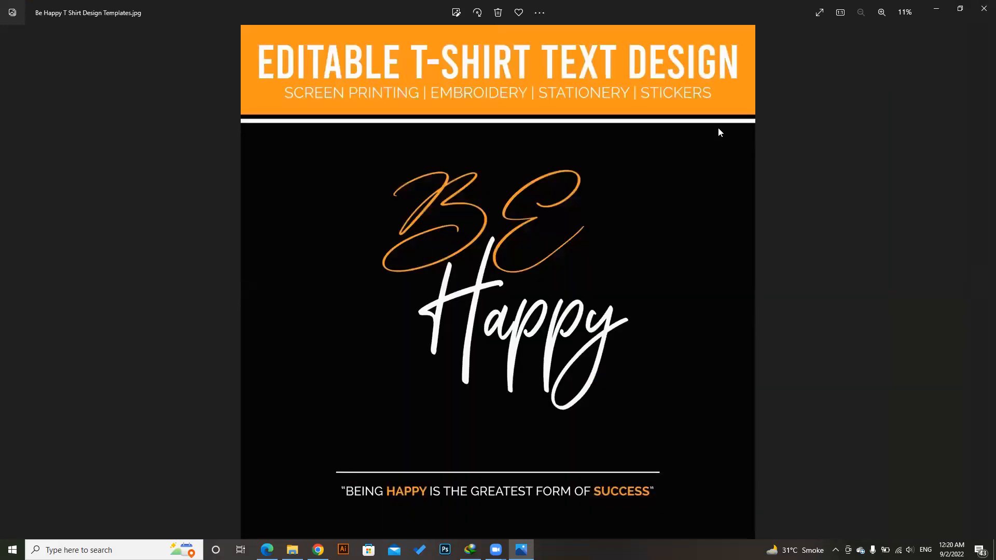
{"action": "key", "text": "Right"}
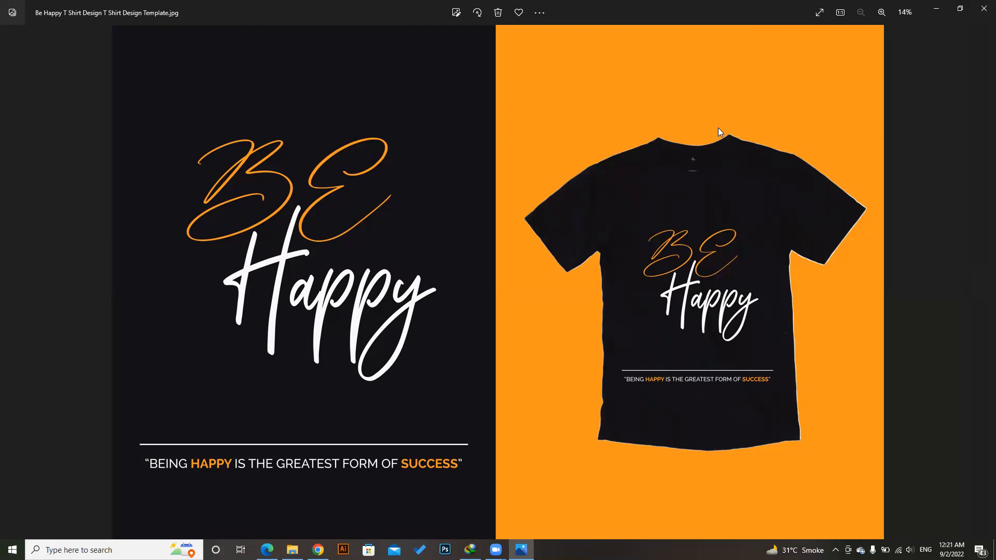
{"action": "key", "text": "Left"}
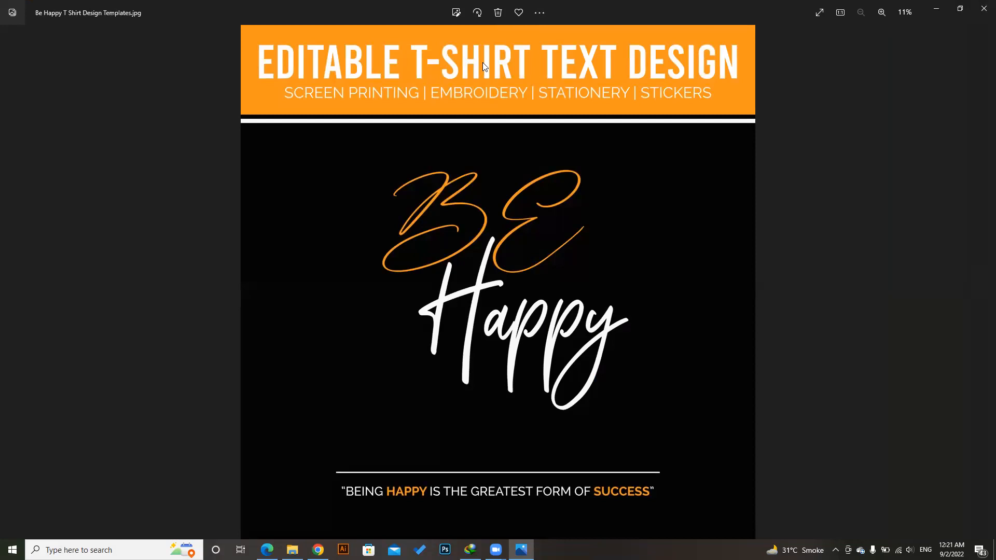
View the Be Positive, Believe in Yourself, Dream Big and Never Give Up designs one after another, closing the image viewer at the end.
{"action": "key", "text": "Right"}
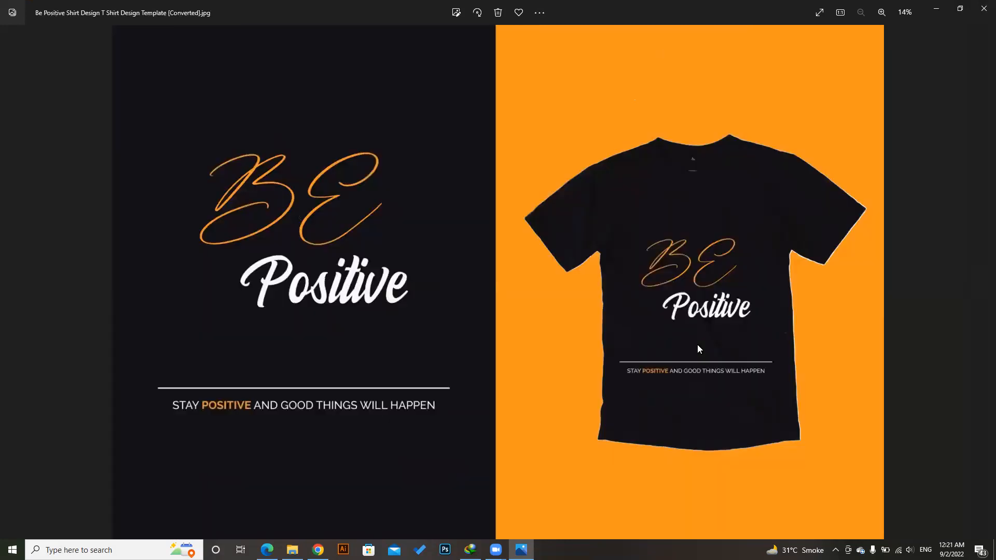
{"action": "key", "text": "Right"}
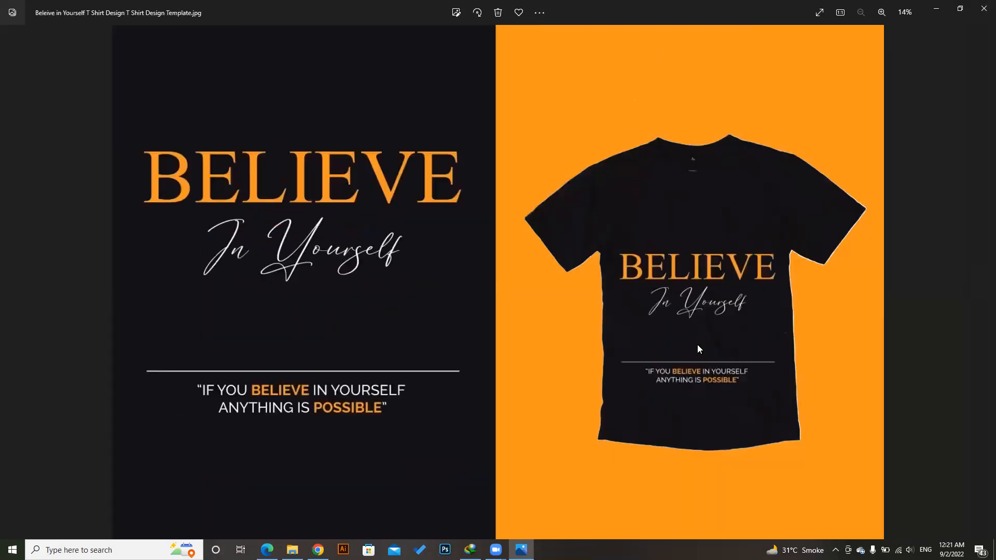
{"action": "key", "text": "Right"}
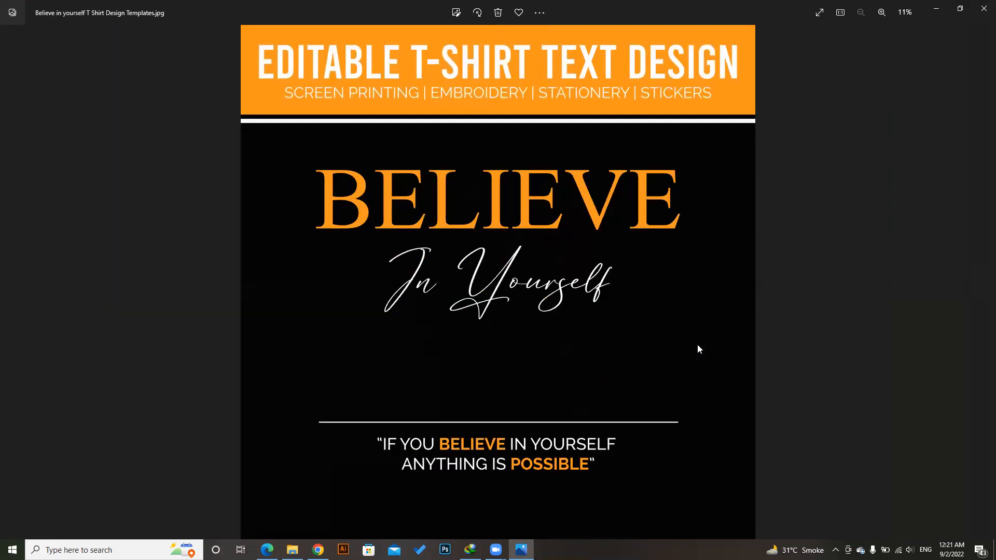
{"action": "key", "text": "Right"}
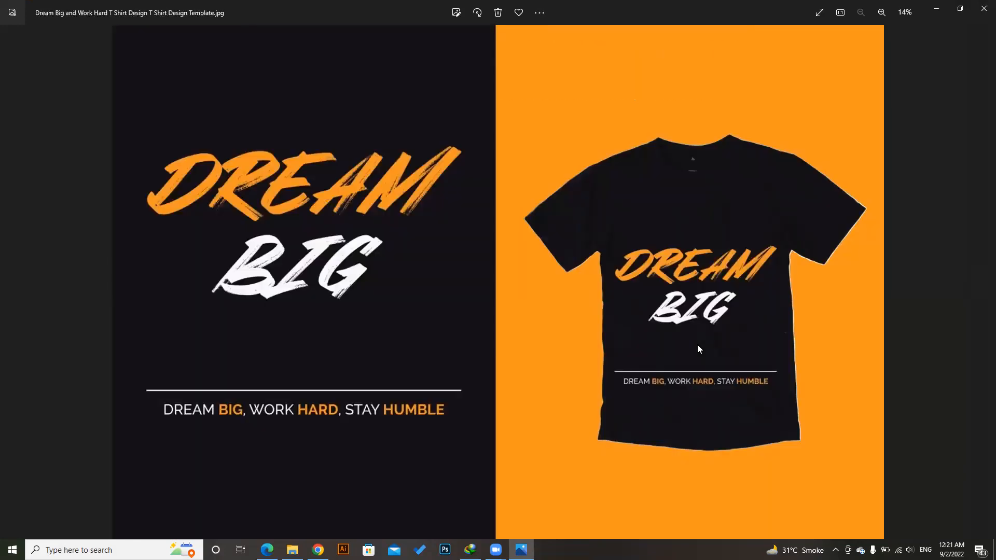
{"action": "key", "text": "Right"}
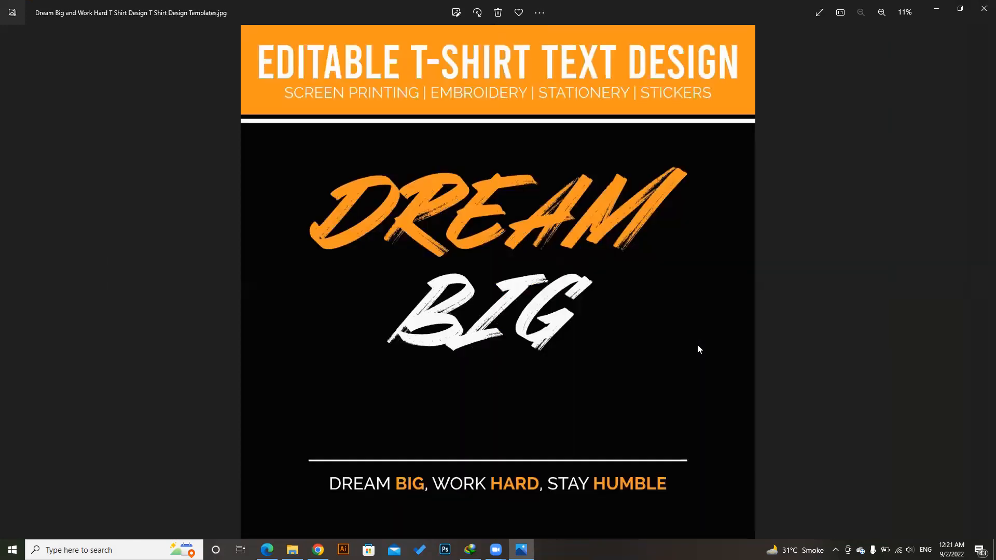
{"action": "key", "text": "Right"}
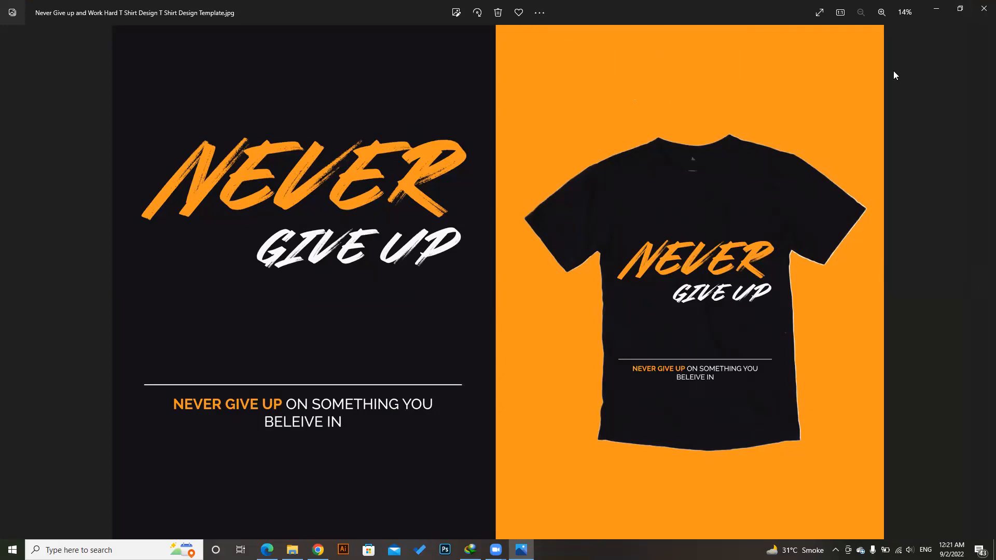
{"action": "left_click", "coordinate": [982, 7]}
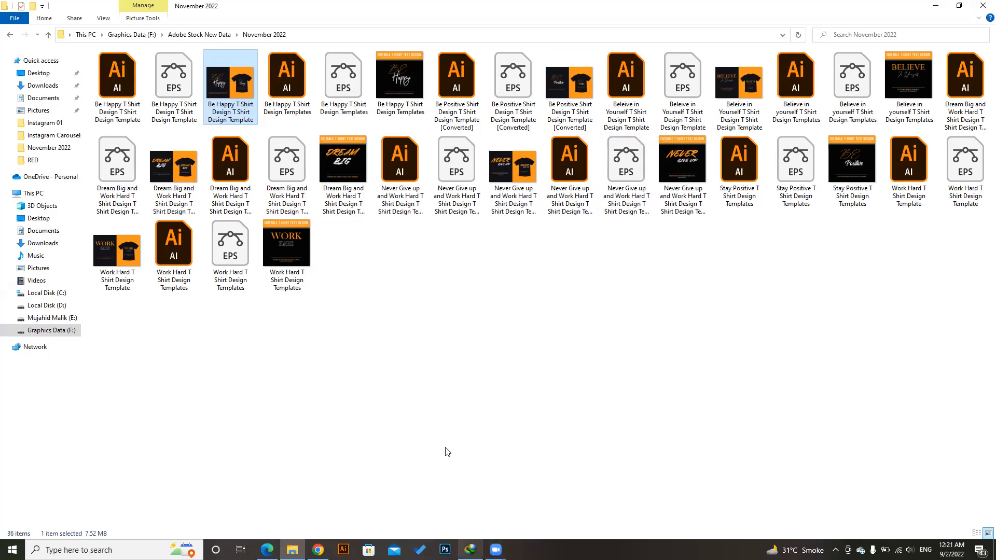
Return to Chrome and view the second gallery image of the "Carousel Ads" Fiverr gig.
{"action": "mouse_move", "coordinate": [318, 550]}
{"action": "left_click", "coordinate": [318, 506]}
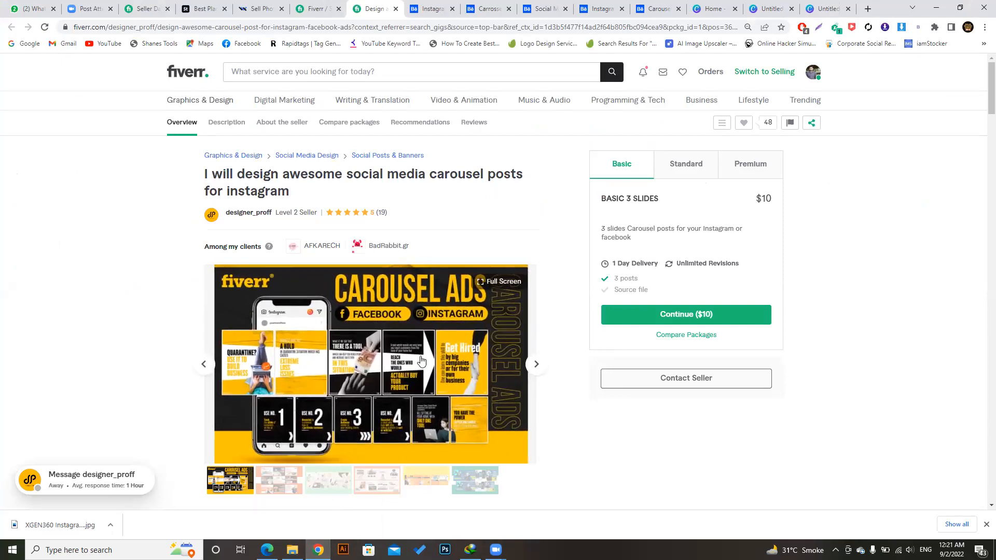
{"action": "left_click", "coordinate": [537, 366]}
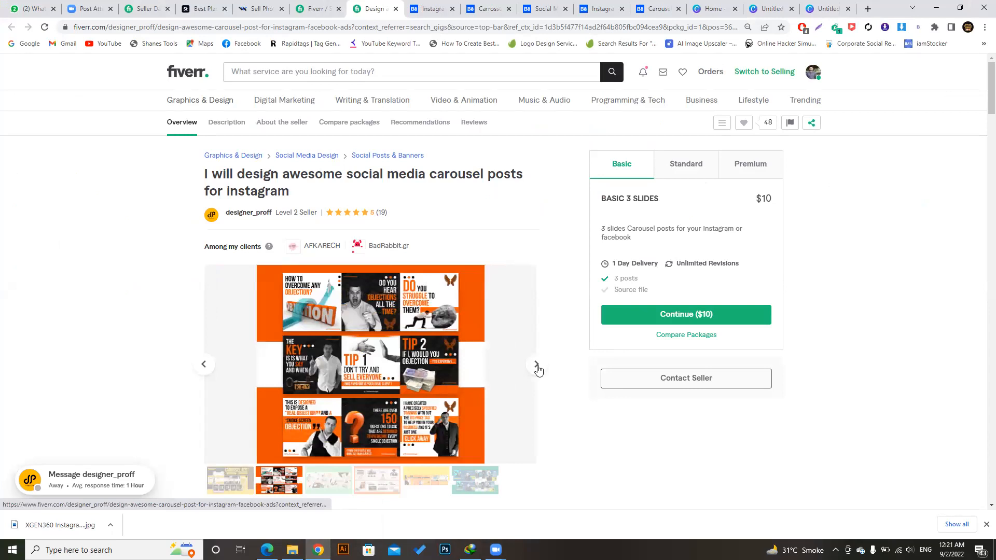
Examine the phone mockup layouts in the Behance projects "Instagram Carousel Post for Real estate" and "Carousel Post Design".
{"action": "left_click", "coordinate": [601, 9]}
{"action": "scroll", "coordinate": [982, 134], "scroll_direction": "down", "scroll_amount": 14}
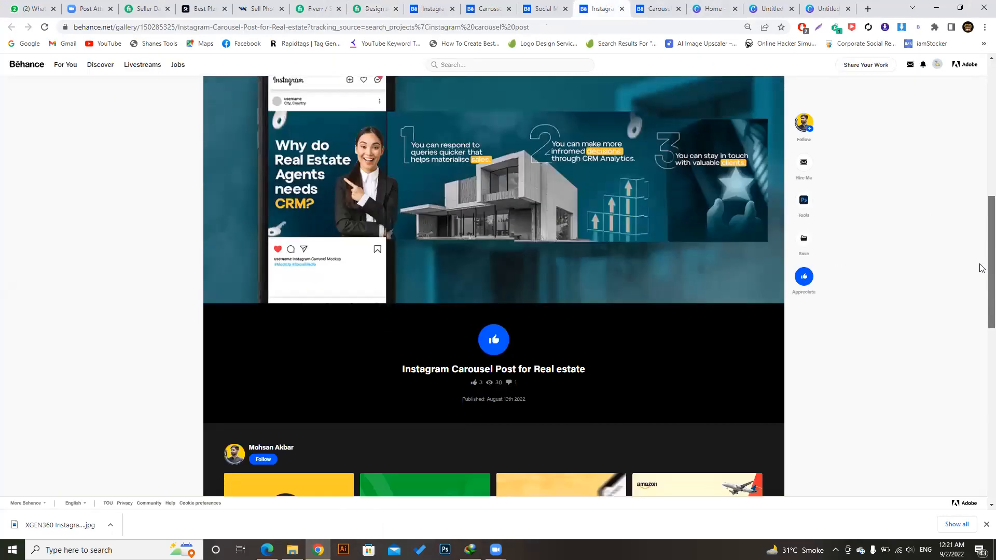
{"action": "key", "text": "ctrl+Tab"}
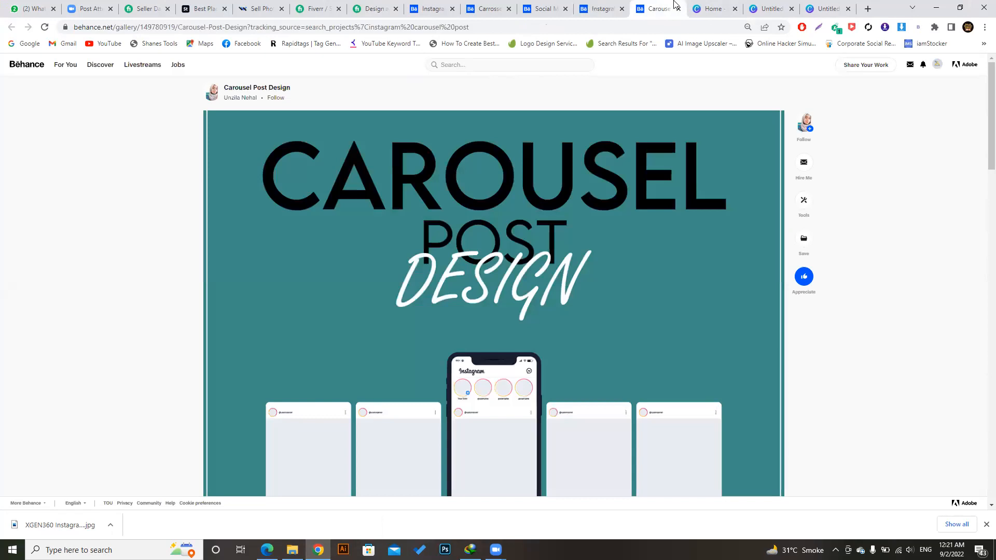
{"action": "scroll", "coordinate": [982, 165], "scroll_direction": "down", "scroll_amount": 3}
{"action": "scroll", "coordinate": [982, 165], "scroll_direction": "down", "scroll_amount": 9}
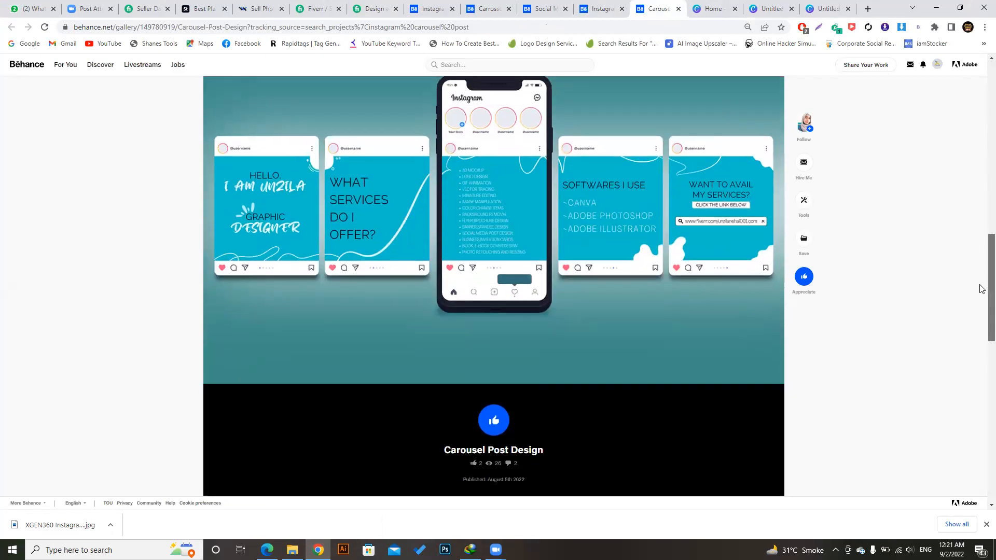
{"action": "scroll", "coordinate": [983, 289], "scroll_direction": "down", "scroll_amount": 1}
{"action": "scroll", "coordinate": [982, 270], "scroll_direction": "up", "scroll_amount": 4}
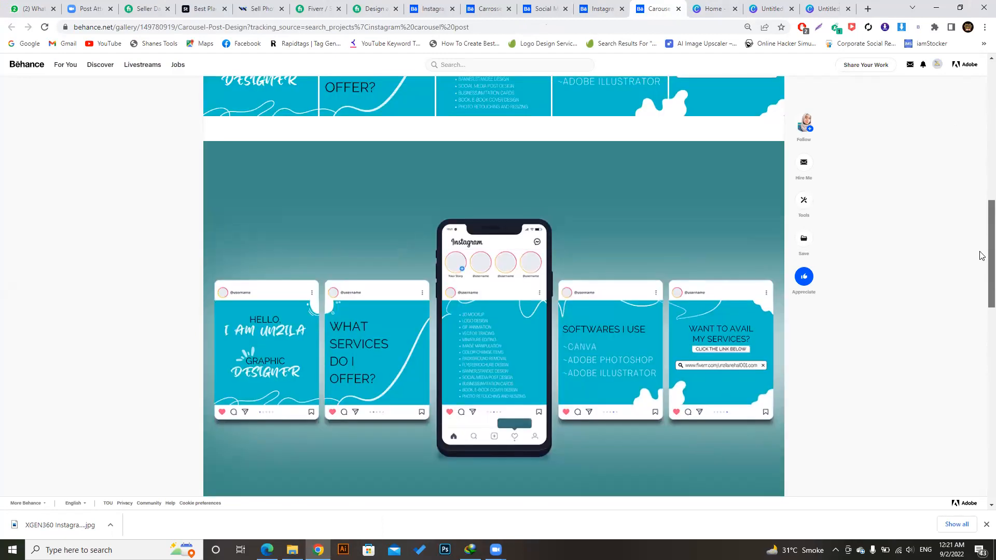
{"action": "scroll", "coordinate": [986, 259], "scroll_direction": "down", "scroll_amount": 1}
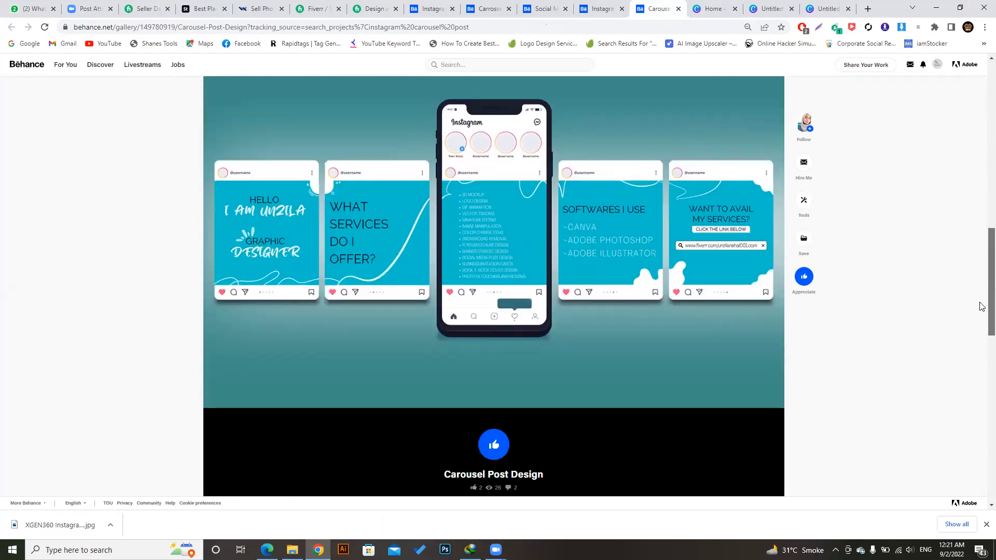
{"action": "scroll", "coordinate": [978, 234], "scroll_direction": "up", "scroll_amount": 10}
Go back through the other open Behance projects to the "instagram carousel post" search results.
{"action": "left_click", "coordinate": [604, 6]}
{"action": "left_click", "coordinate": [545, 6]}
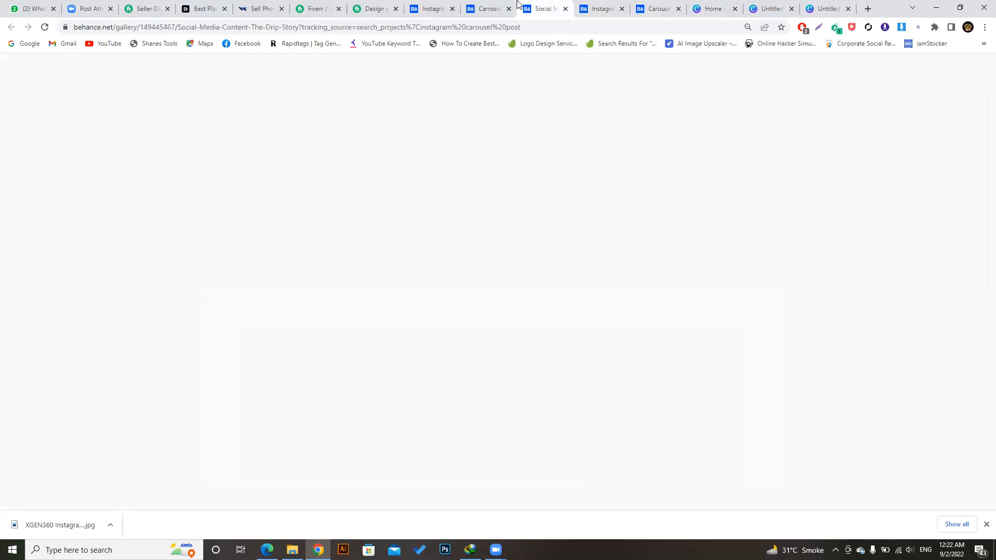
{"action": "left_click", "coordinate": [488, 6]}
{"action": "left_click", "coordinate": [436, 5]}
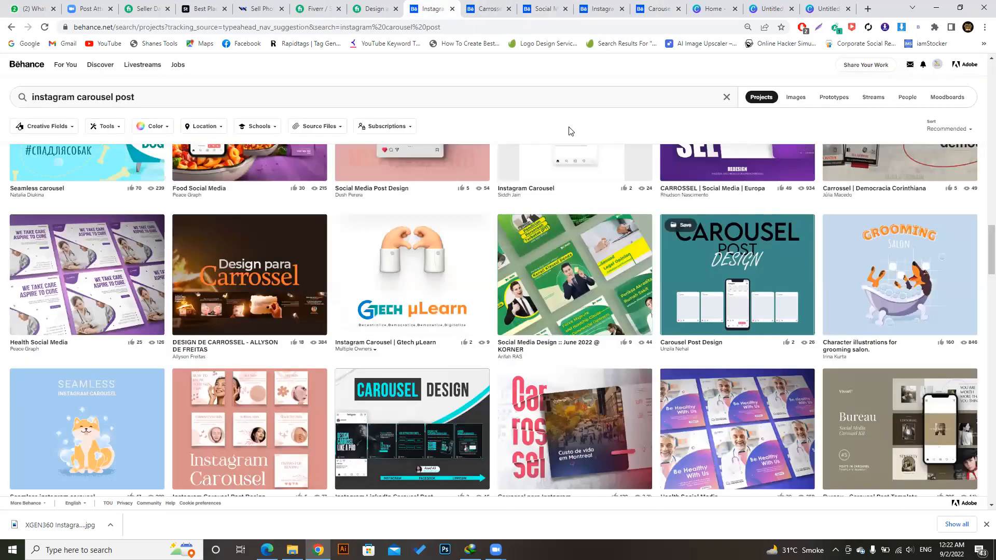
Return to the Fiverr carousel gig and read its About This Gig description, including the services and the post size note.
{"action": "left_click", "coordinate": [393, 5]}
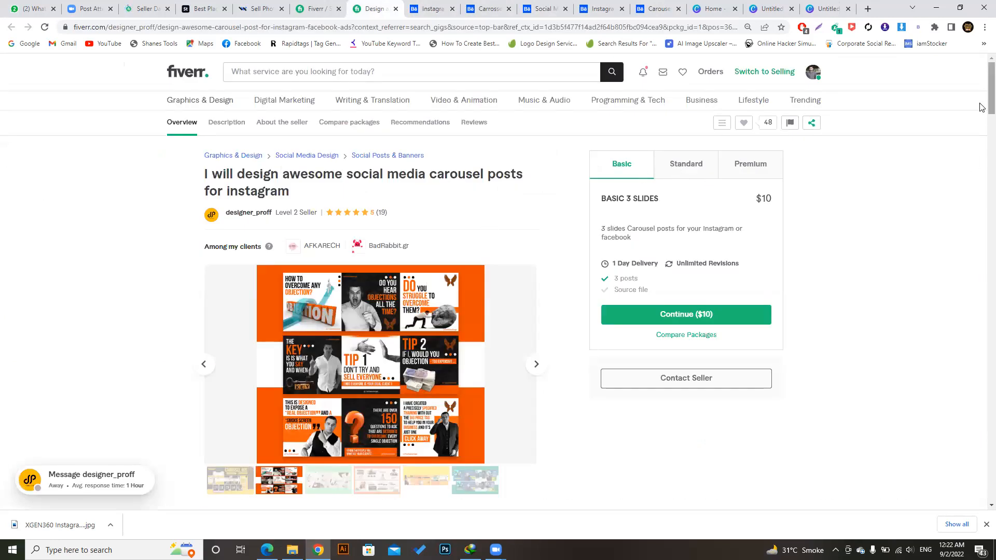
{"action": "scroll", "coordinate": [982, 103], "scroll_direction": "down", "scroll_amount": 10}
{"action": "scroll", "coordinate": [982, 120], "scroll_direction": "up", "scroll_amount": 3}
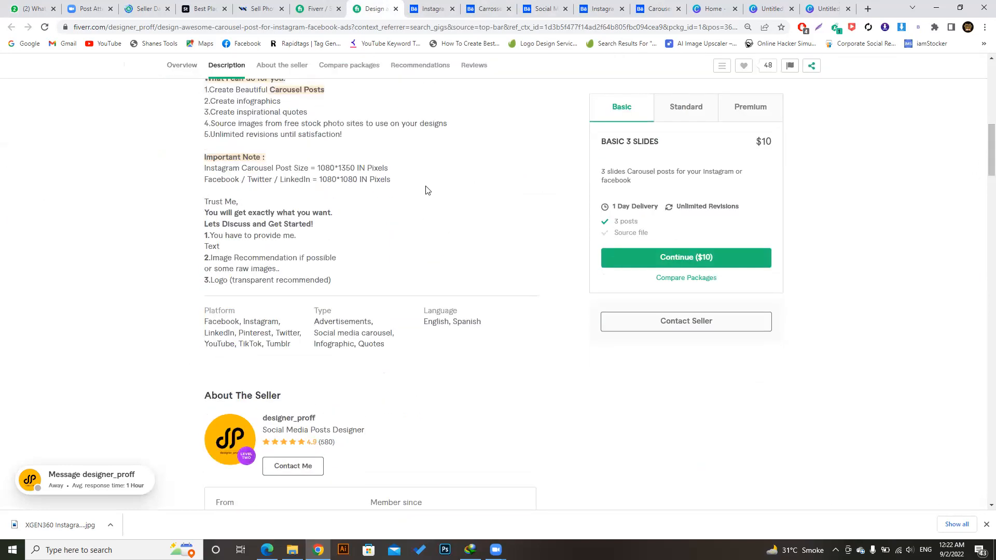
{"action": "scroll", "coordinate": [982, 132], "scroll_direction": "up", "scroll_amount": 3}
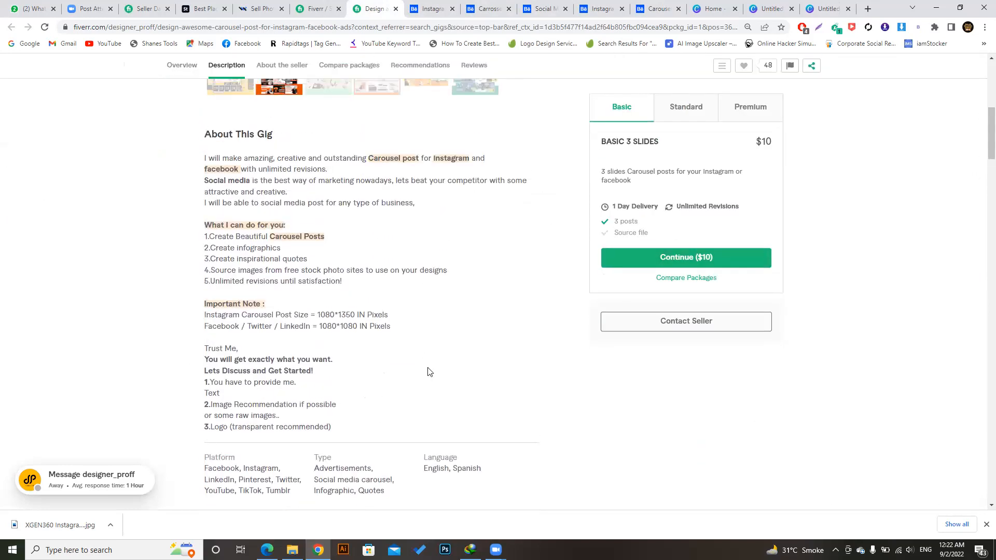
{"action": "left_click_drag", "start_coordinate": [361, 427], "coordinate": [434, 407]}
{"action": "left_click", "coordinate": [317, 250]}
{"action": "left_click", "coordinate": [434, 407]}
{"action": "left_click_drag", "start_coordinate": [981, 154], "coordinate": [974, 67]}
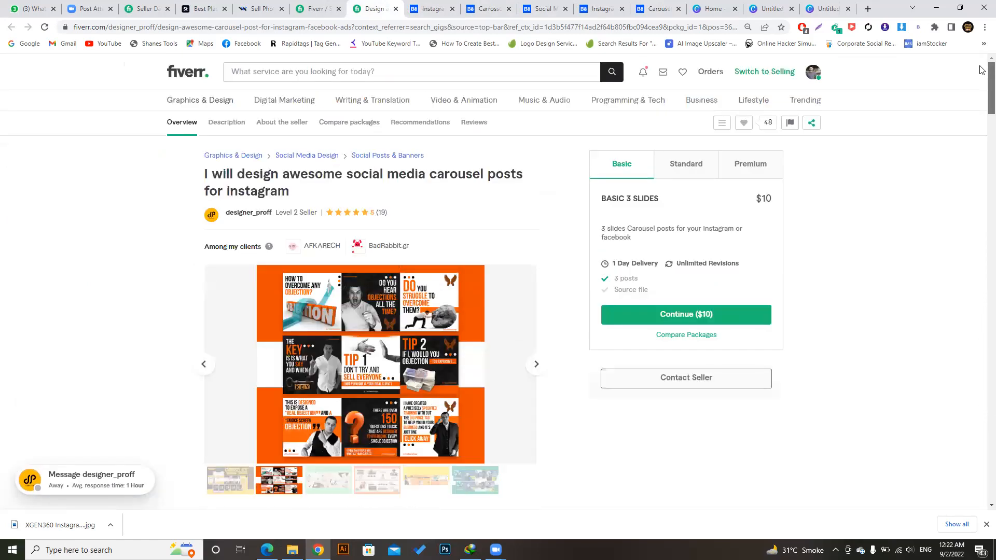
Return to the Fiverr results for "Instagram carousel post" and review the gig thumbnails from the first row.
{"action": "left_click", "coordinate": [300, 5]}
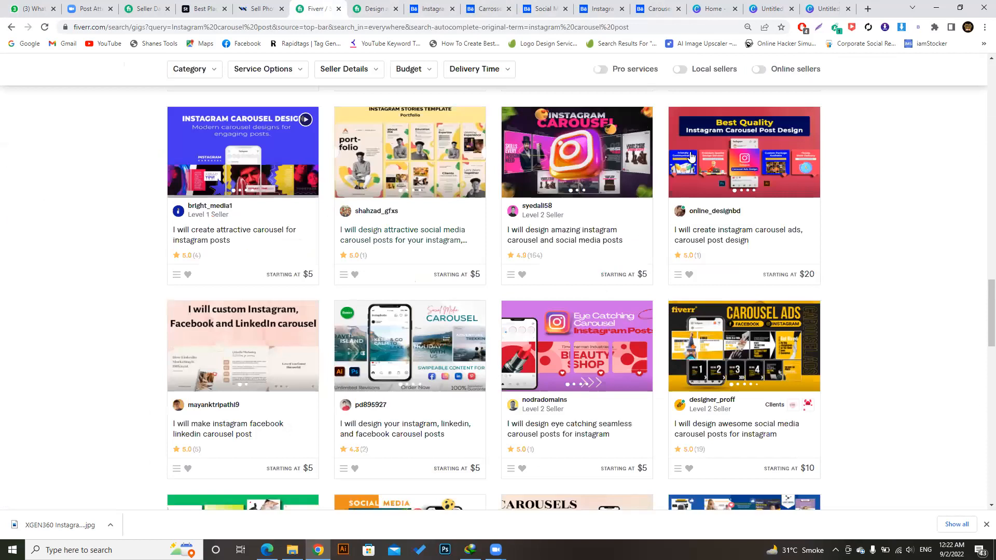
{"action": "left_click_drag", "start_coordinate": [981, 283], "coordinate": [981, 52]}
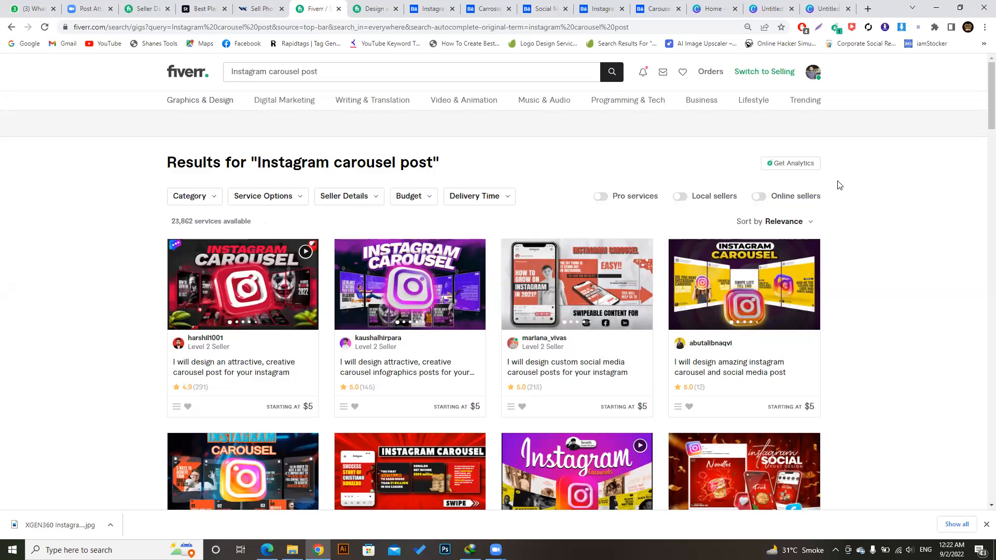
{"action": "left_click_drag", "start_coordinate": [982, 105], "coordinate": [972, 64]}
{"action": "left_click_drag", "start_coordinate": [982, 130], "coordinate": [982, 103]}
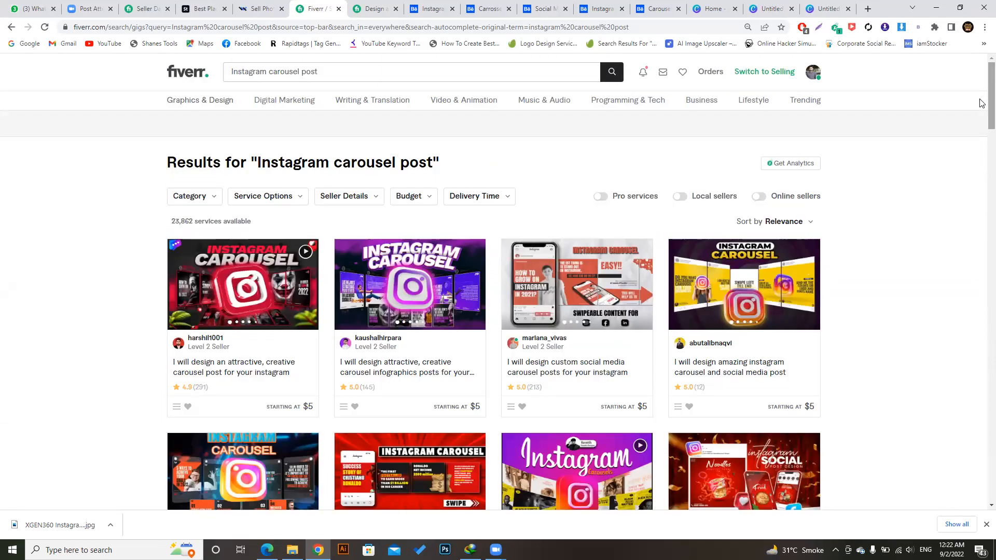